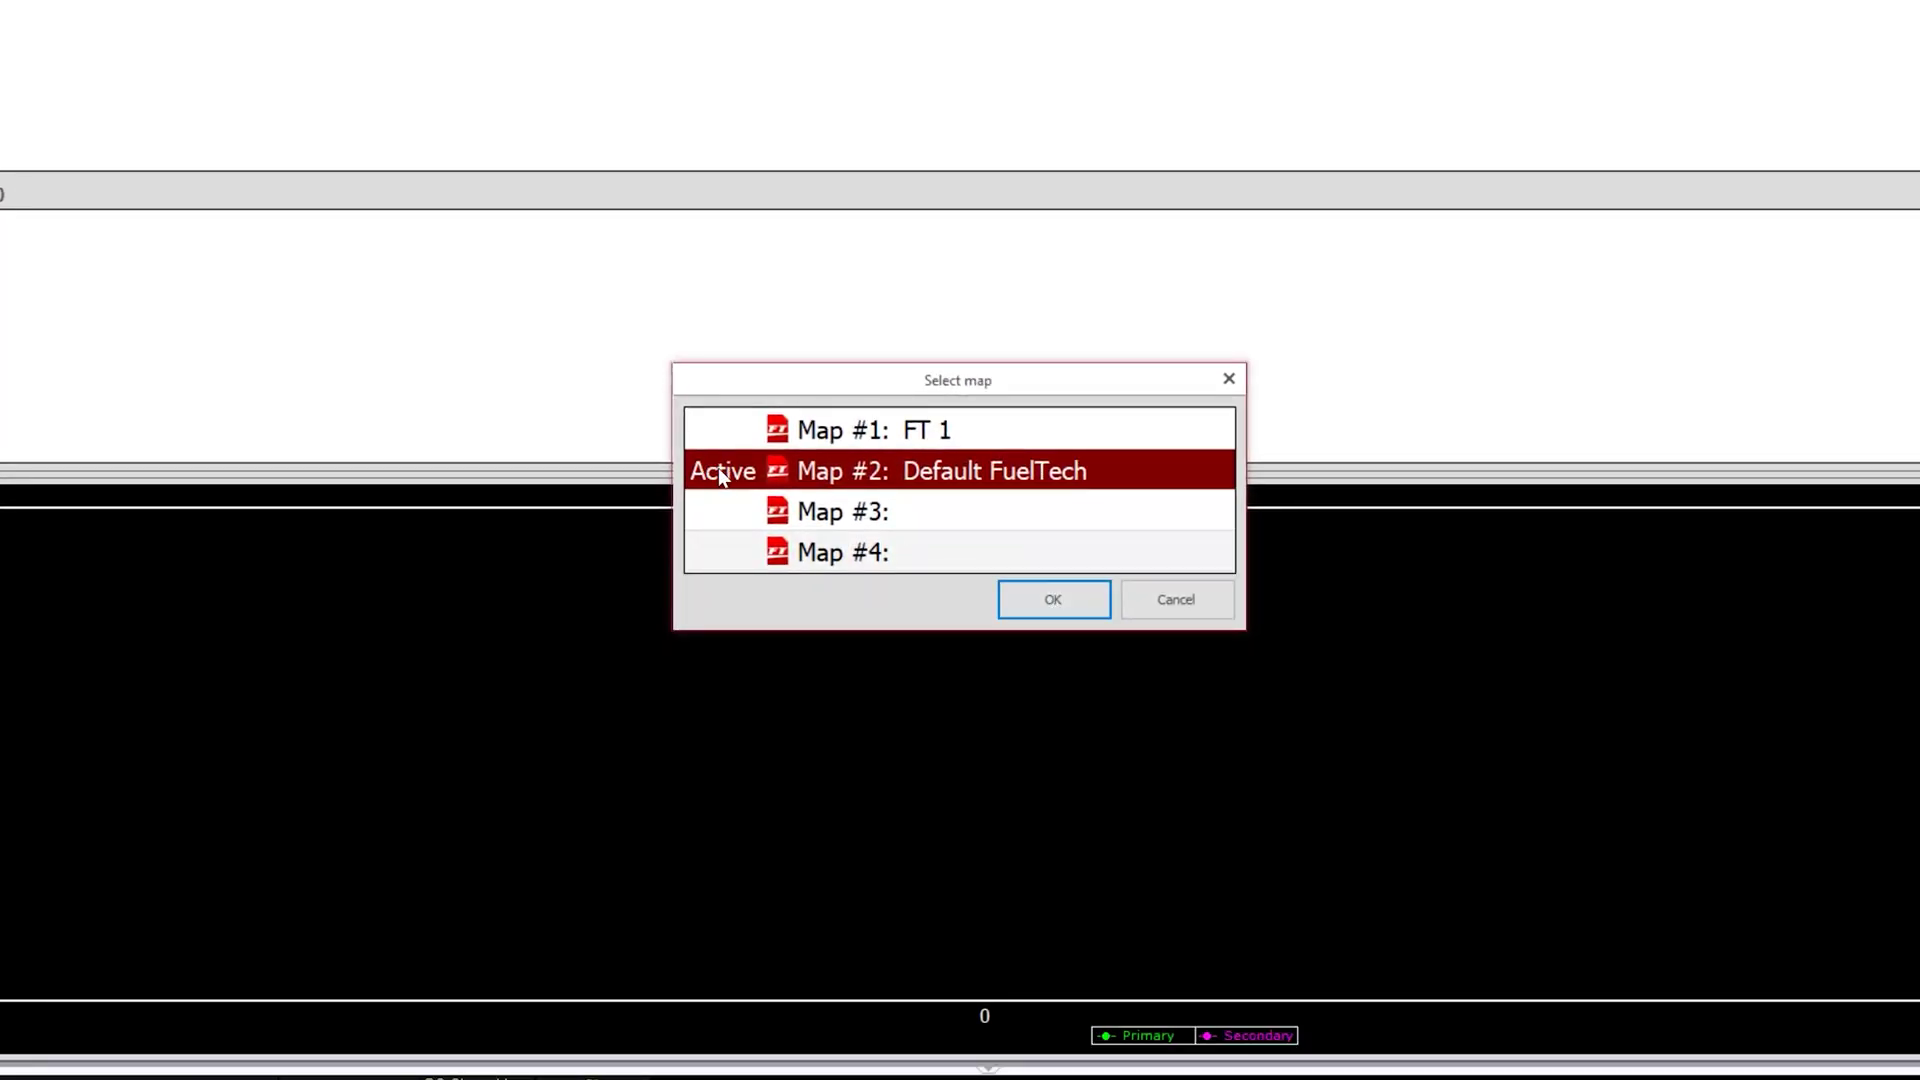
# Load map #2 (Default FuelTech), enable Launch delay controls (delay box) in the map options and open its settings.
pyautogui.click(1052, 599)
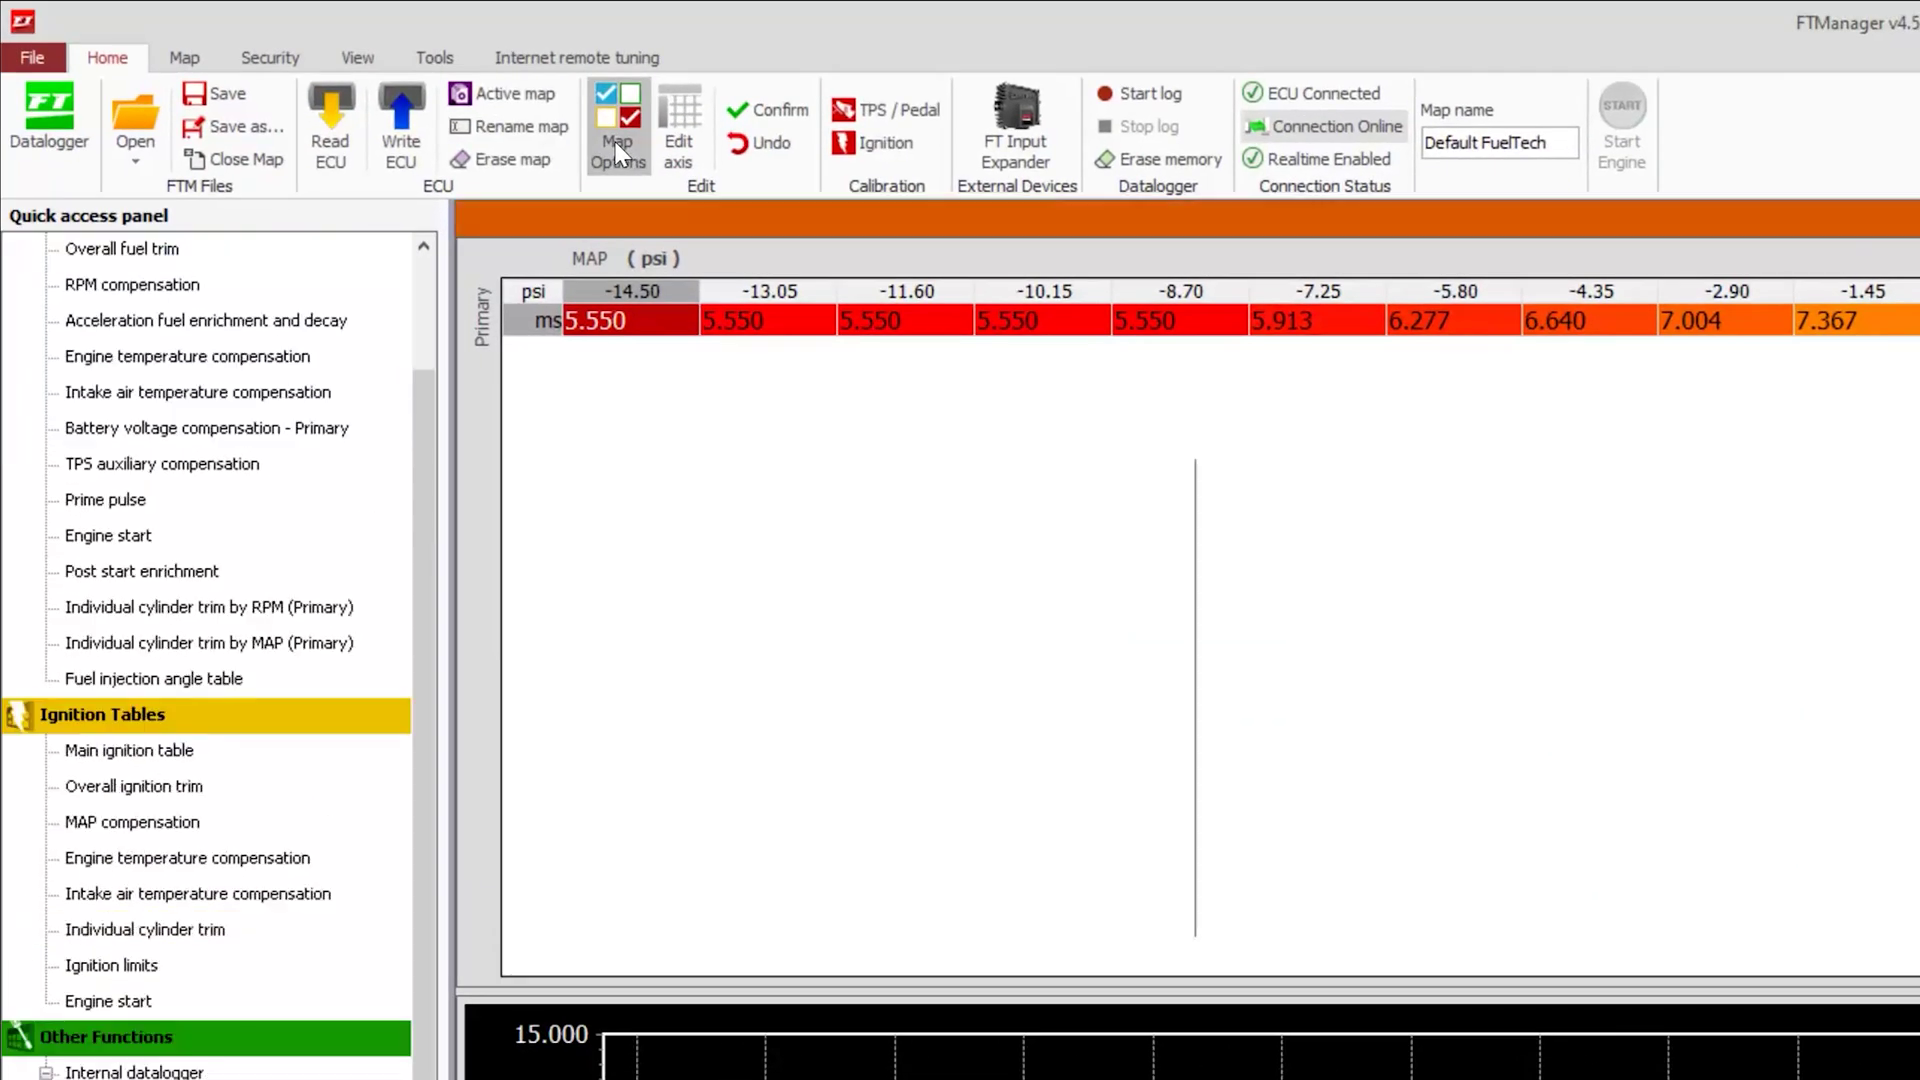
pyautogui.click(617, 150)
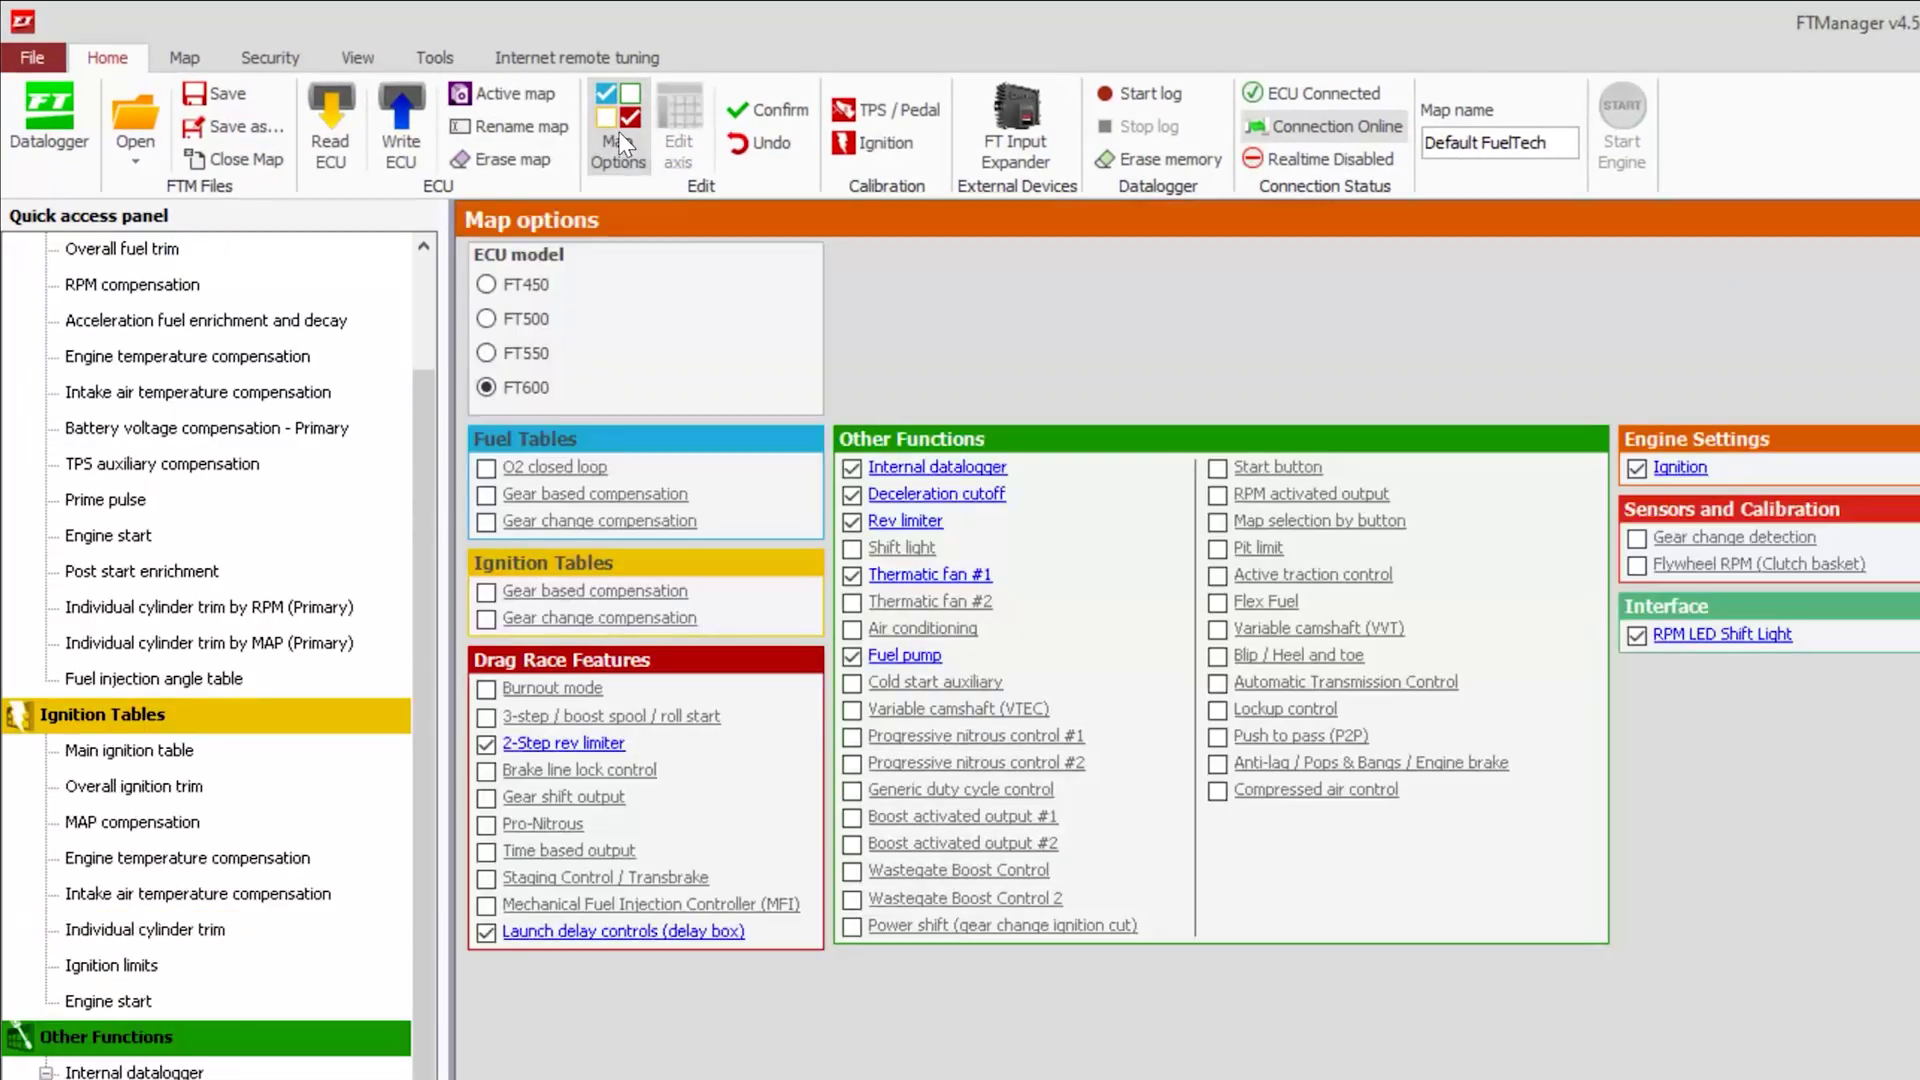
pyautogui.click(488, 934)
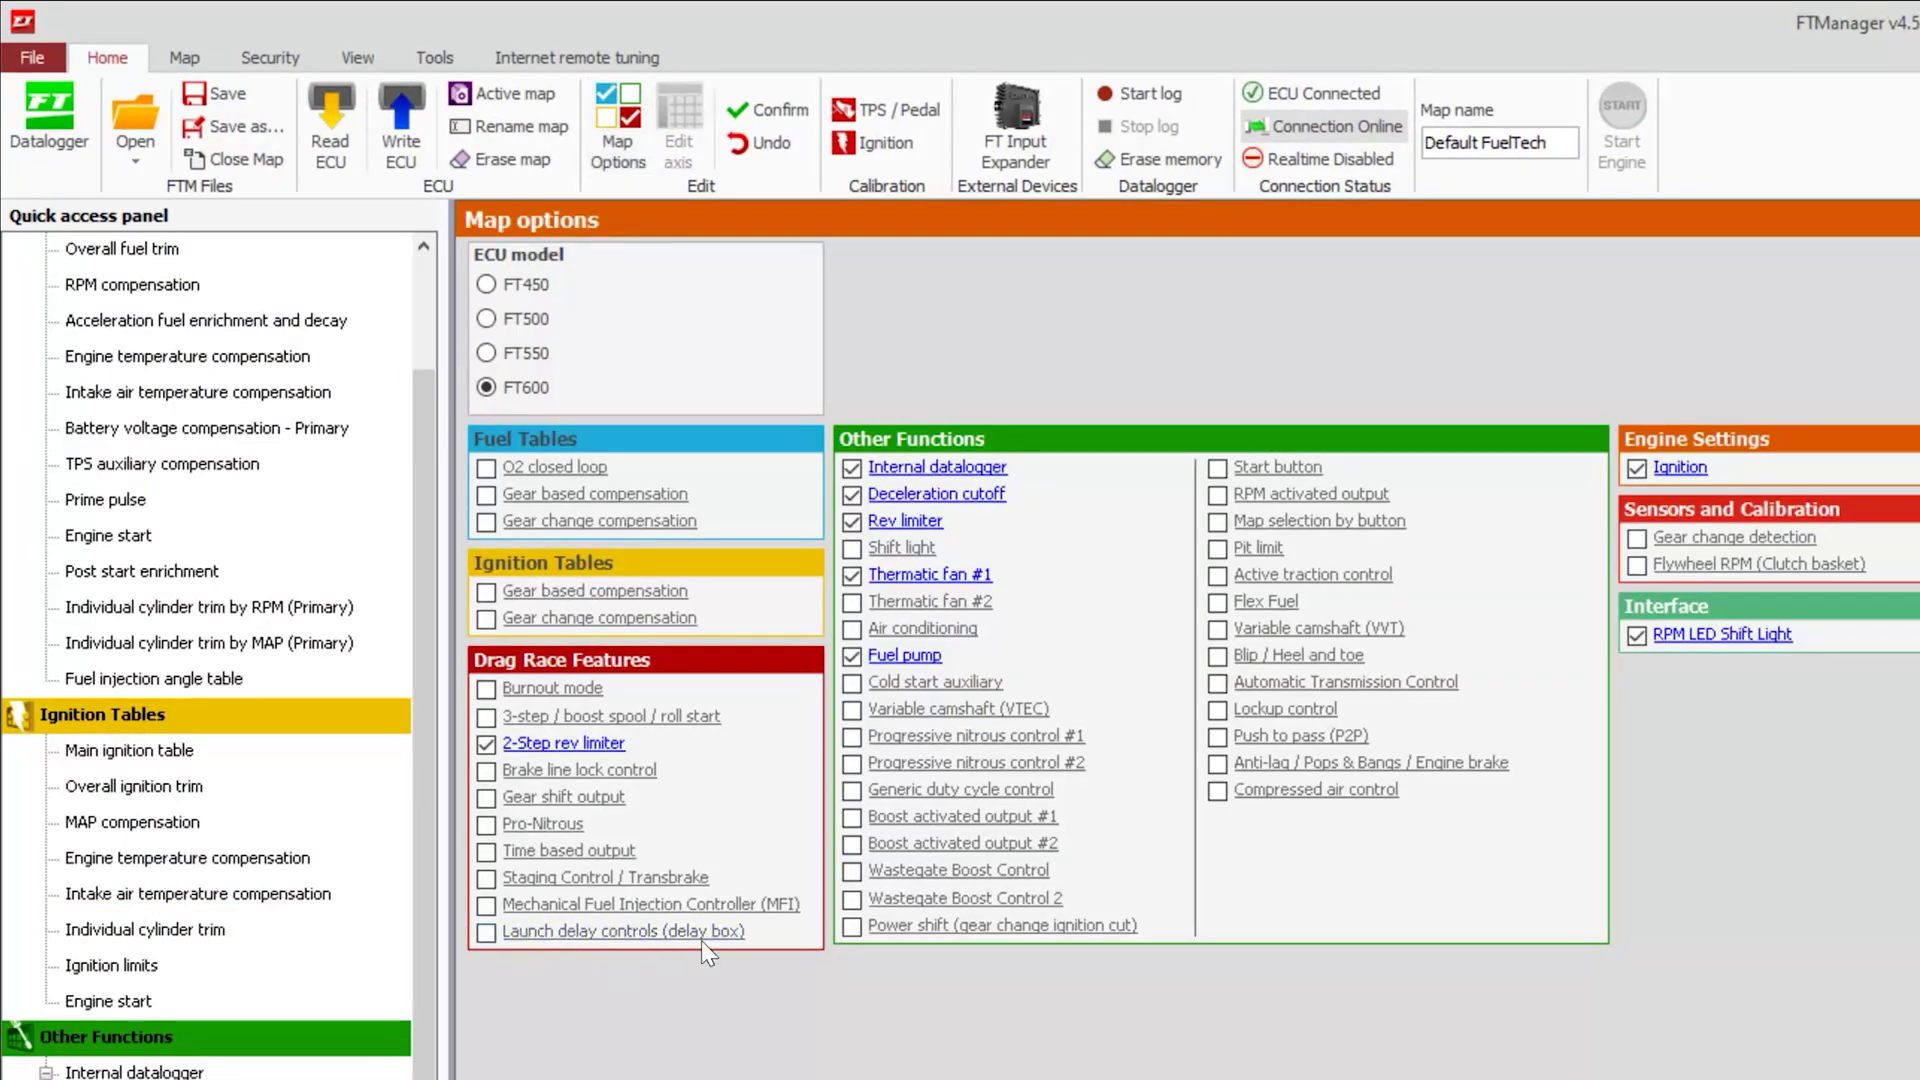
pyautogui.click(488, 934)
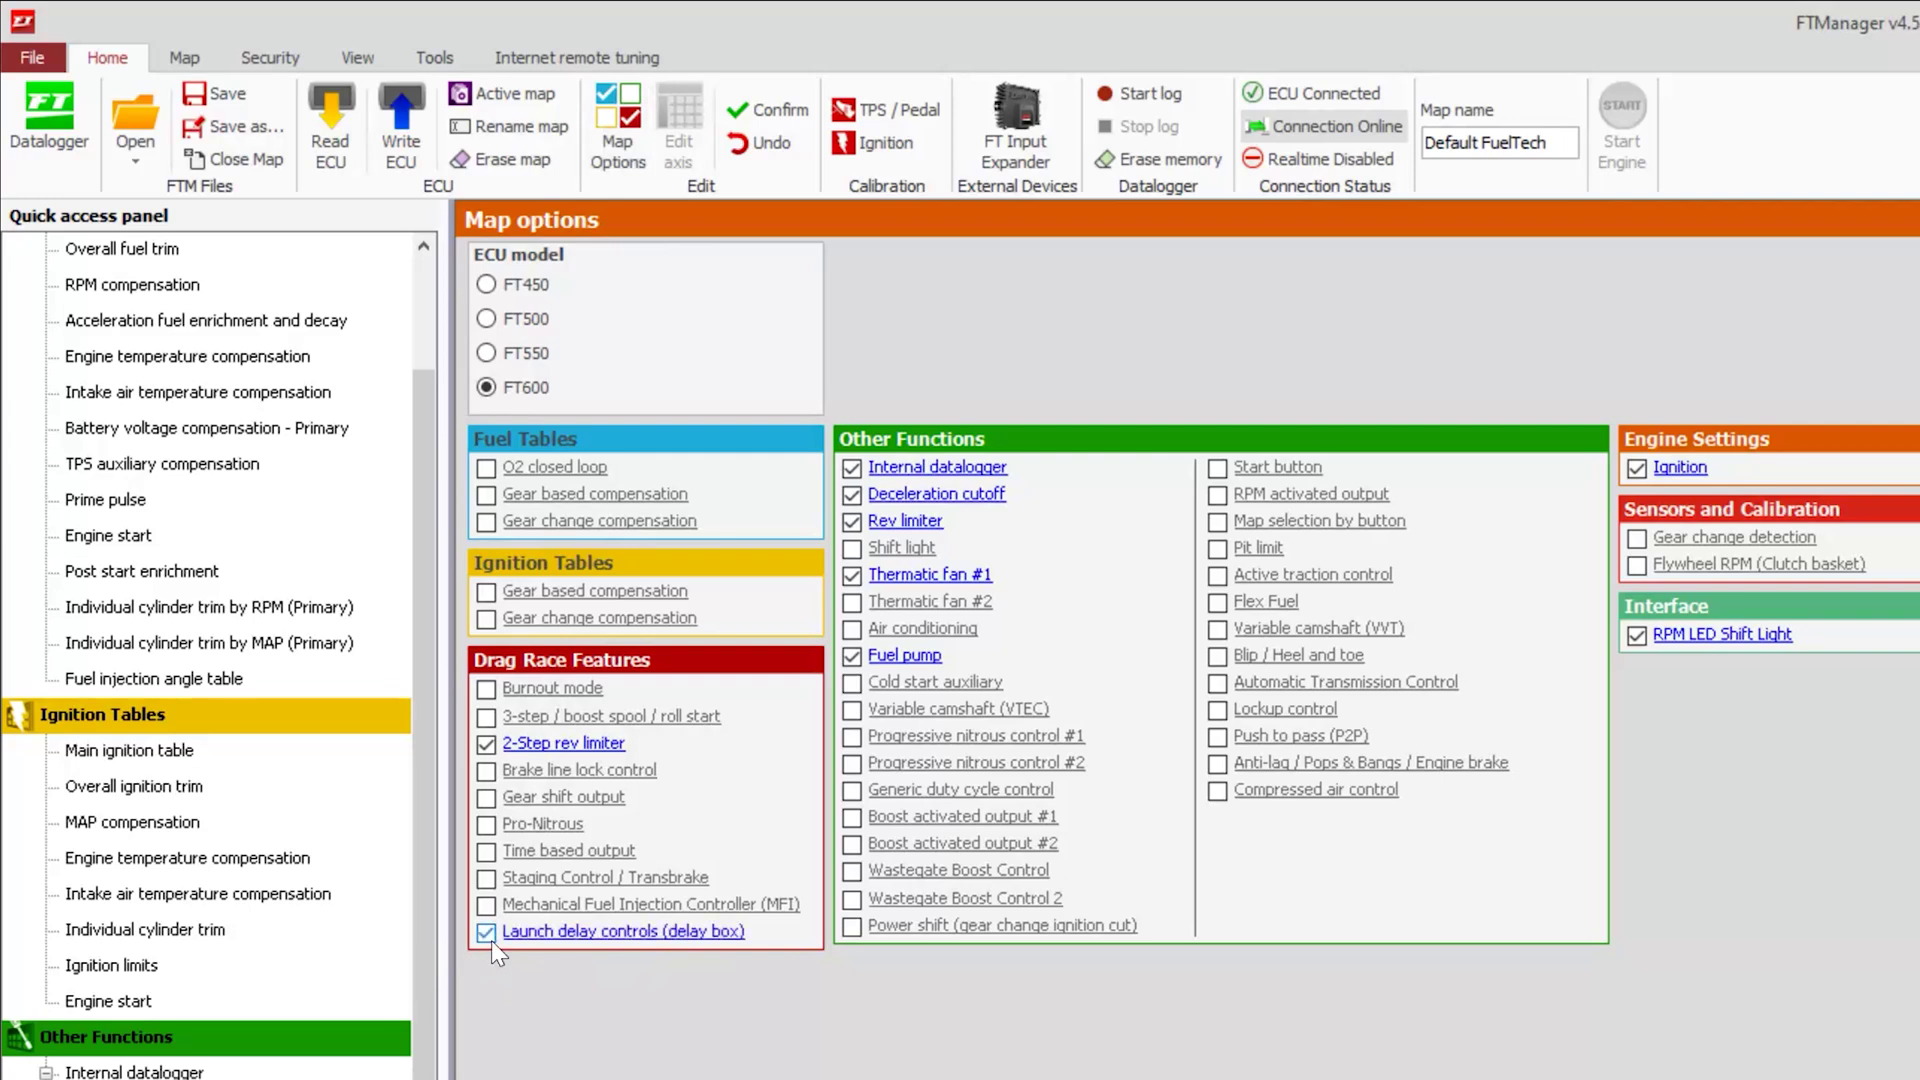
pyautogui.click(611, 938)
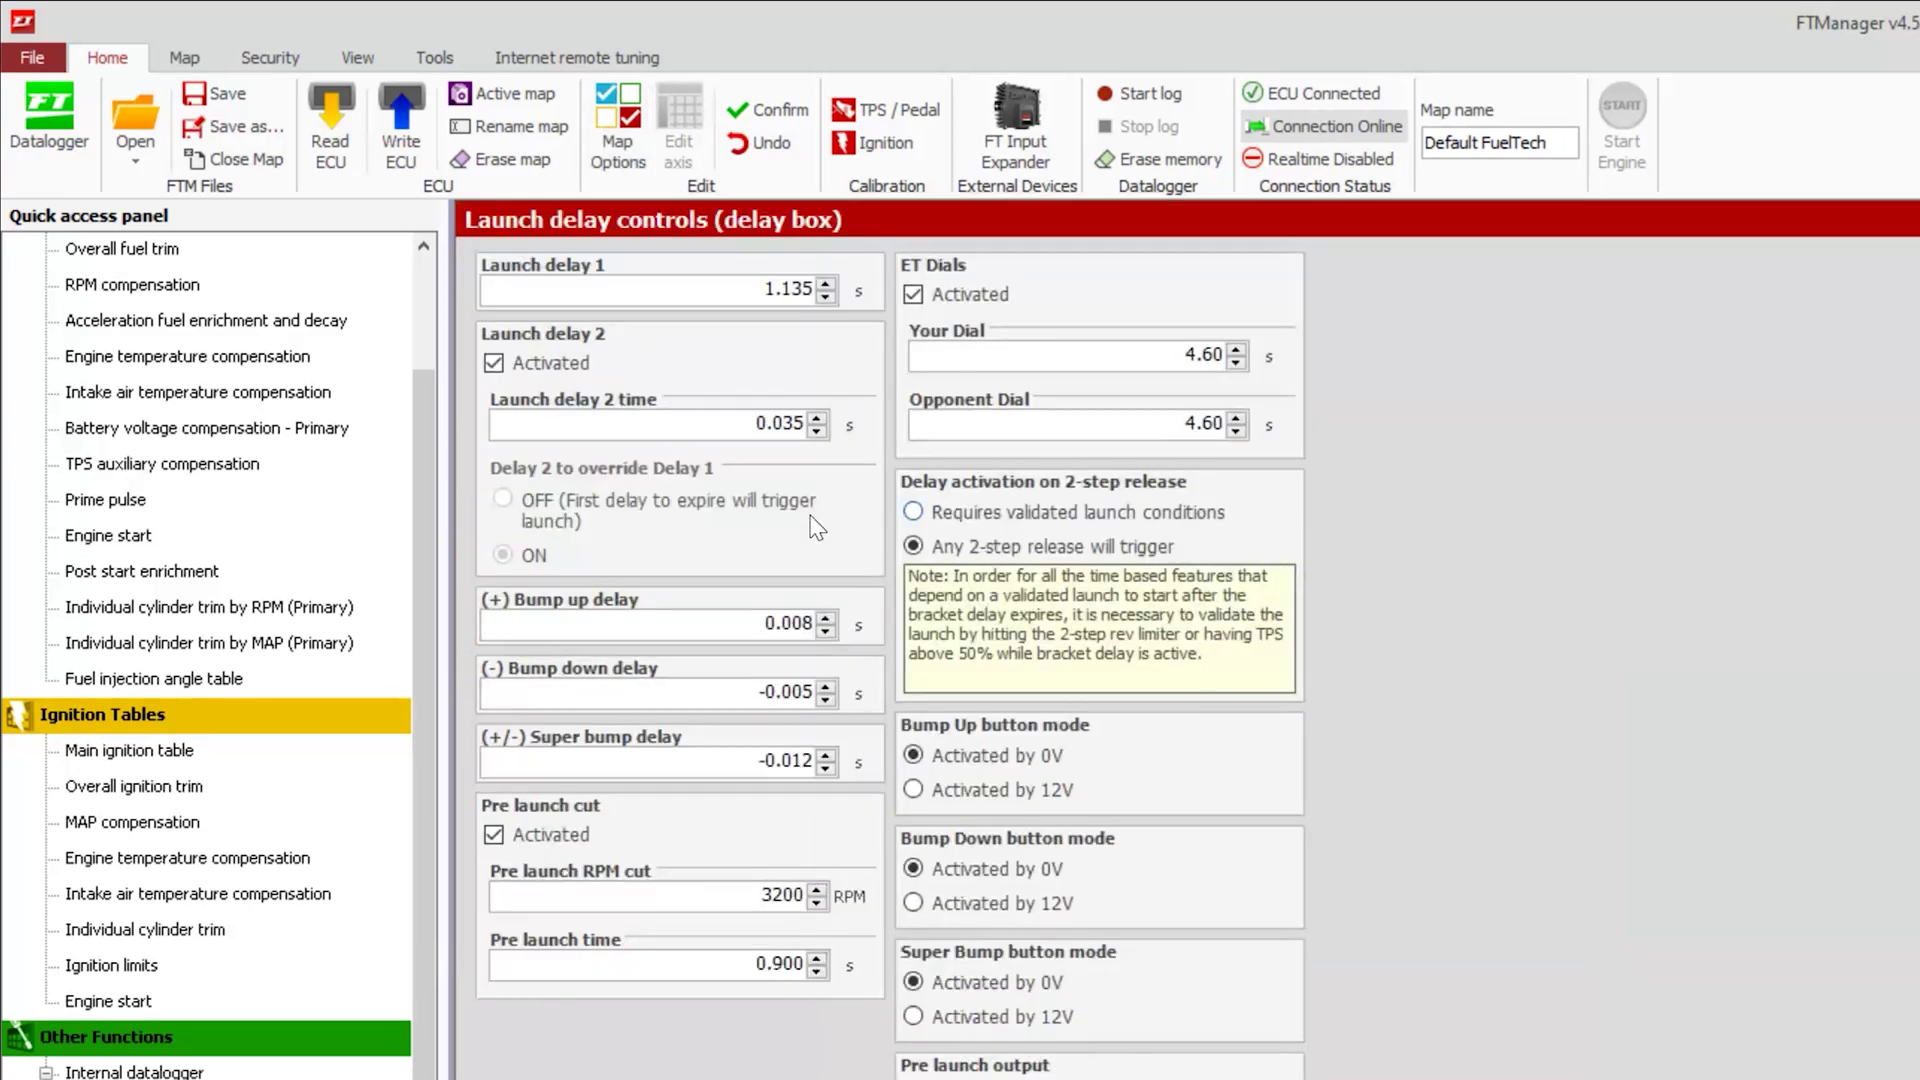
# Activate Launch delay 2 and set its time to 0.035 s.
pyautogui.moveTo(716, 292); pyautogui.dragTo(863, 291)
pyautogui.click(494, 363)
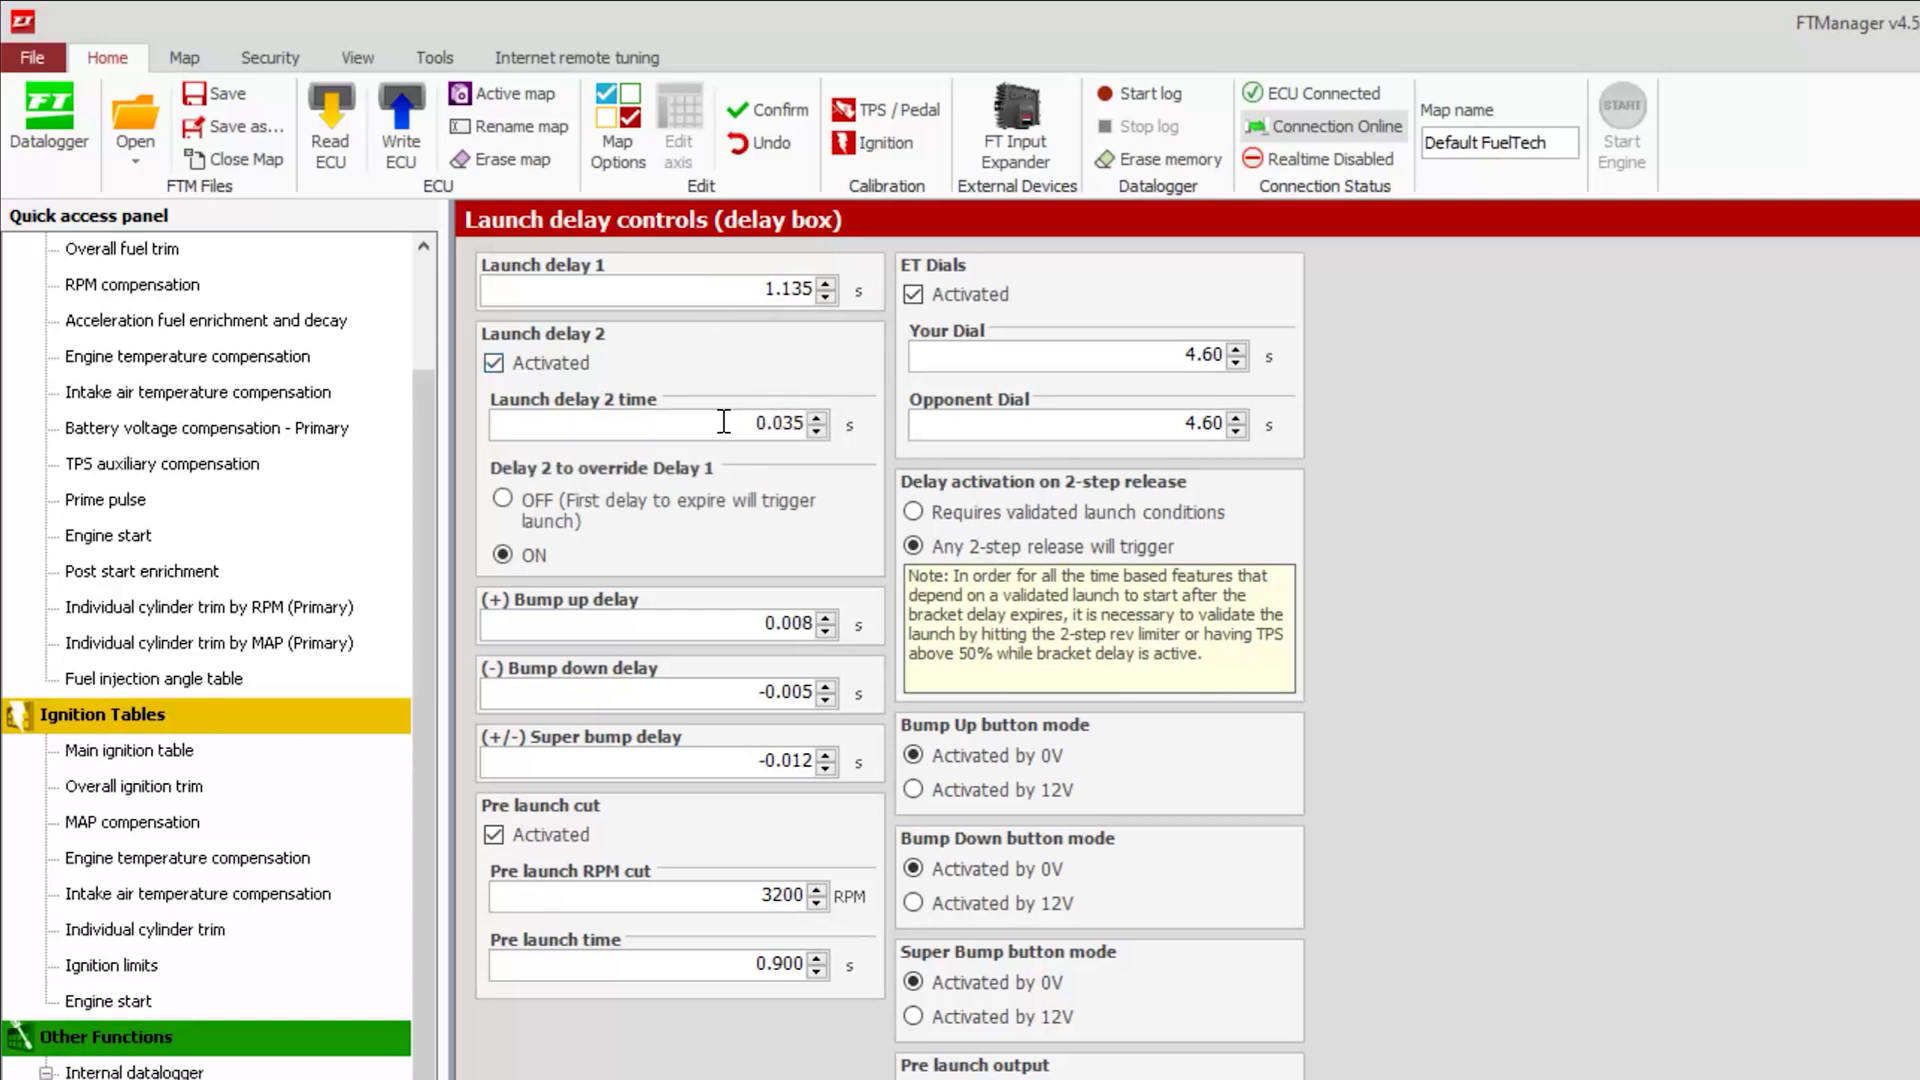
pyautogui.moveTo(745, 424); pyautogui.dragTo(884, 440)
pyautogui.write('.')
pyautogui.write('3')
pyautogui.write('05')
# Try the Delay 2 to override Delay 1 option at OFF, and return it to ON.
pyautogui.click(506, 498)
pyautogui.click(804, 290)
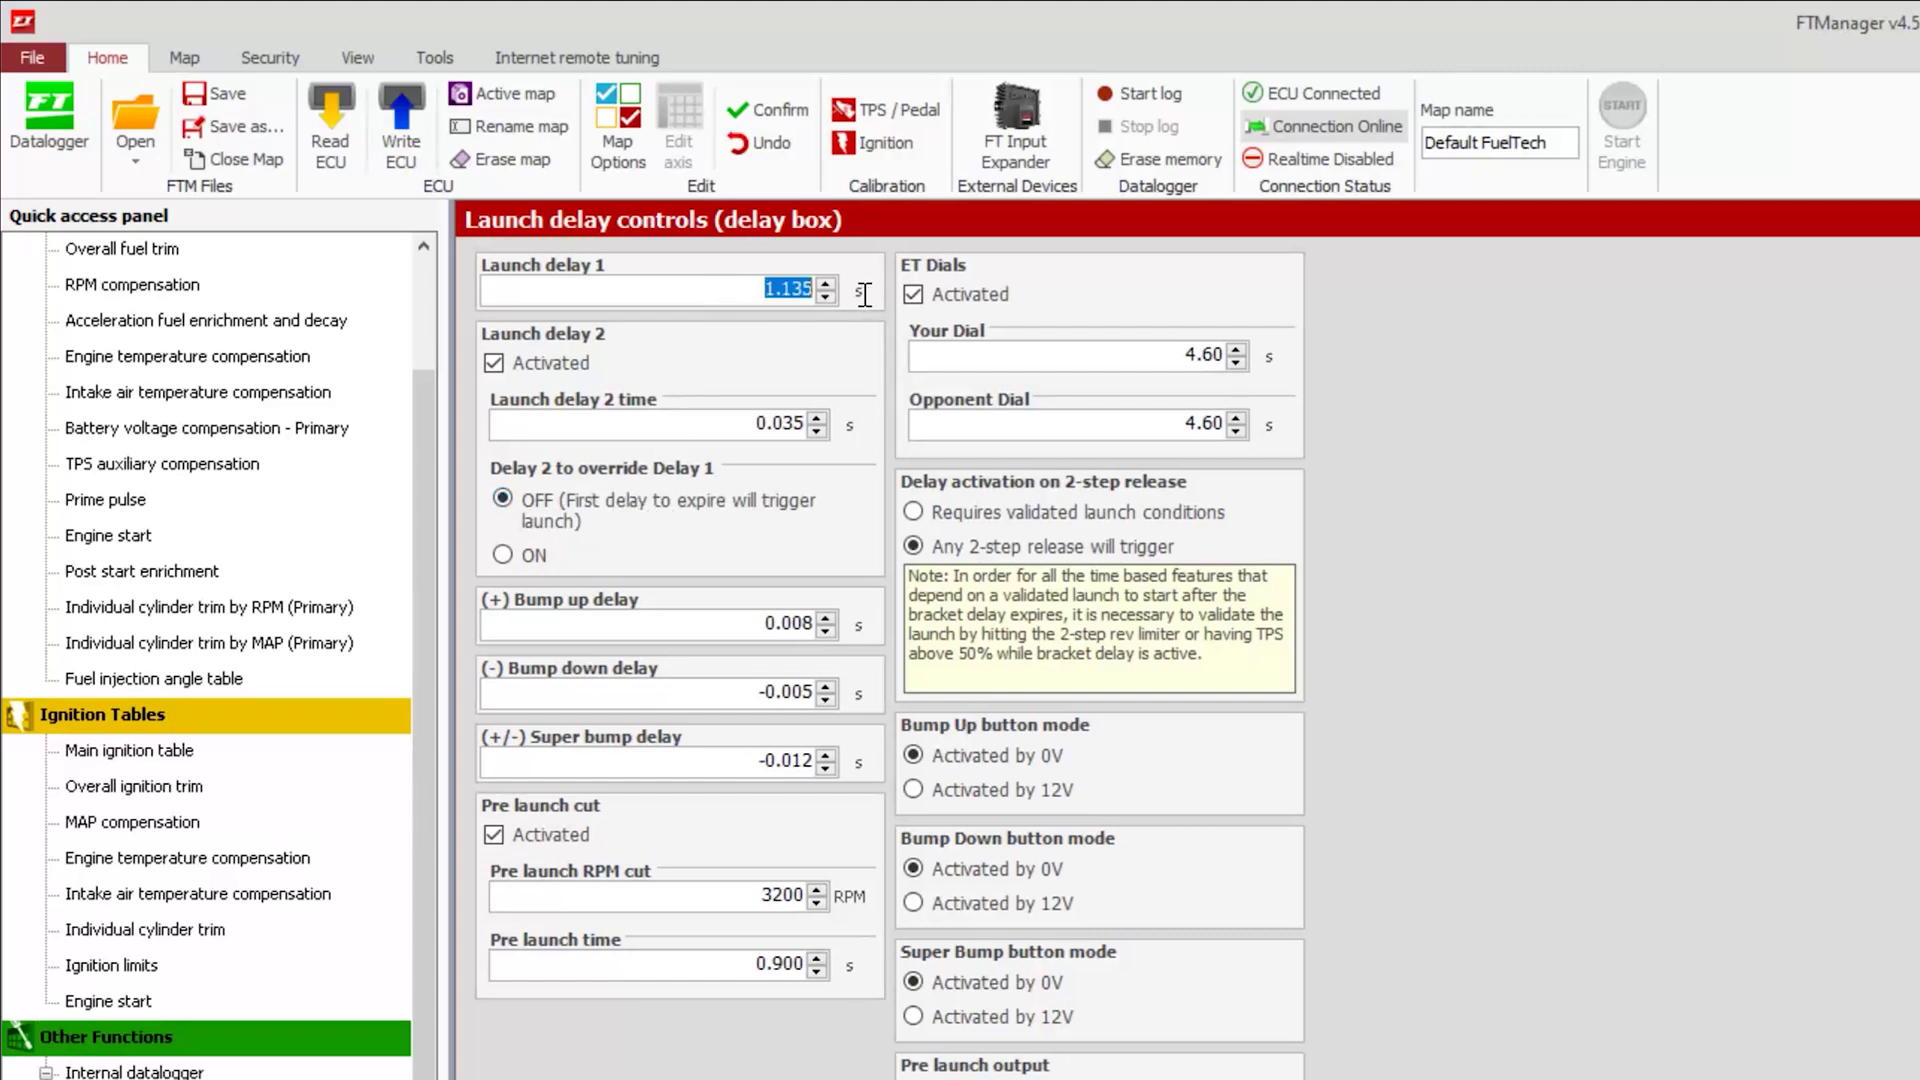
pyautogui.click(733, 427)
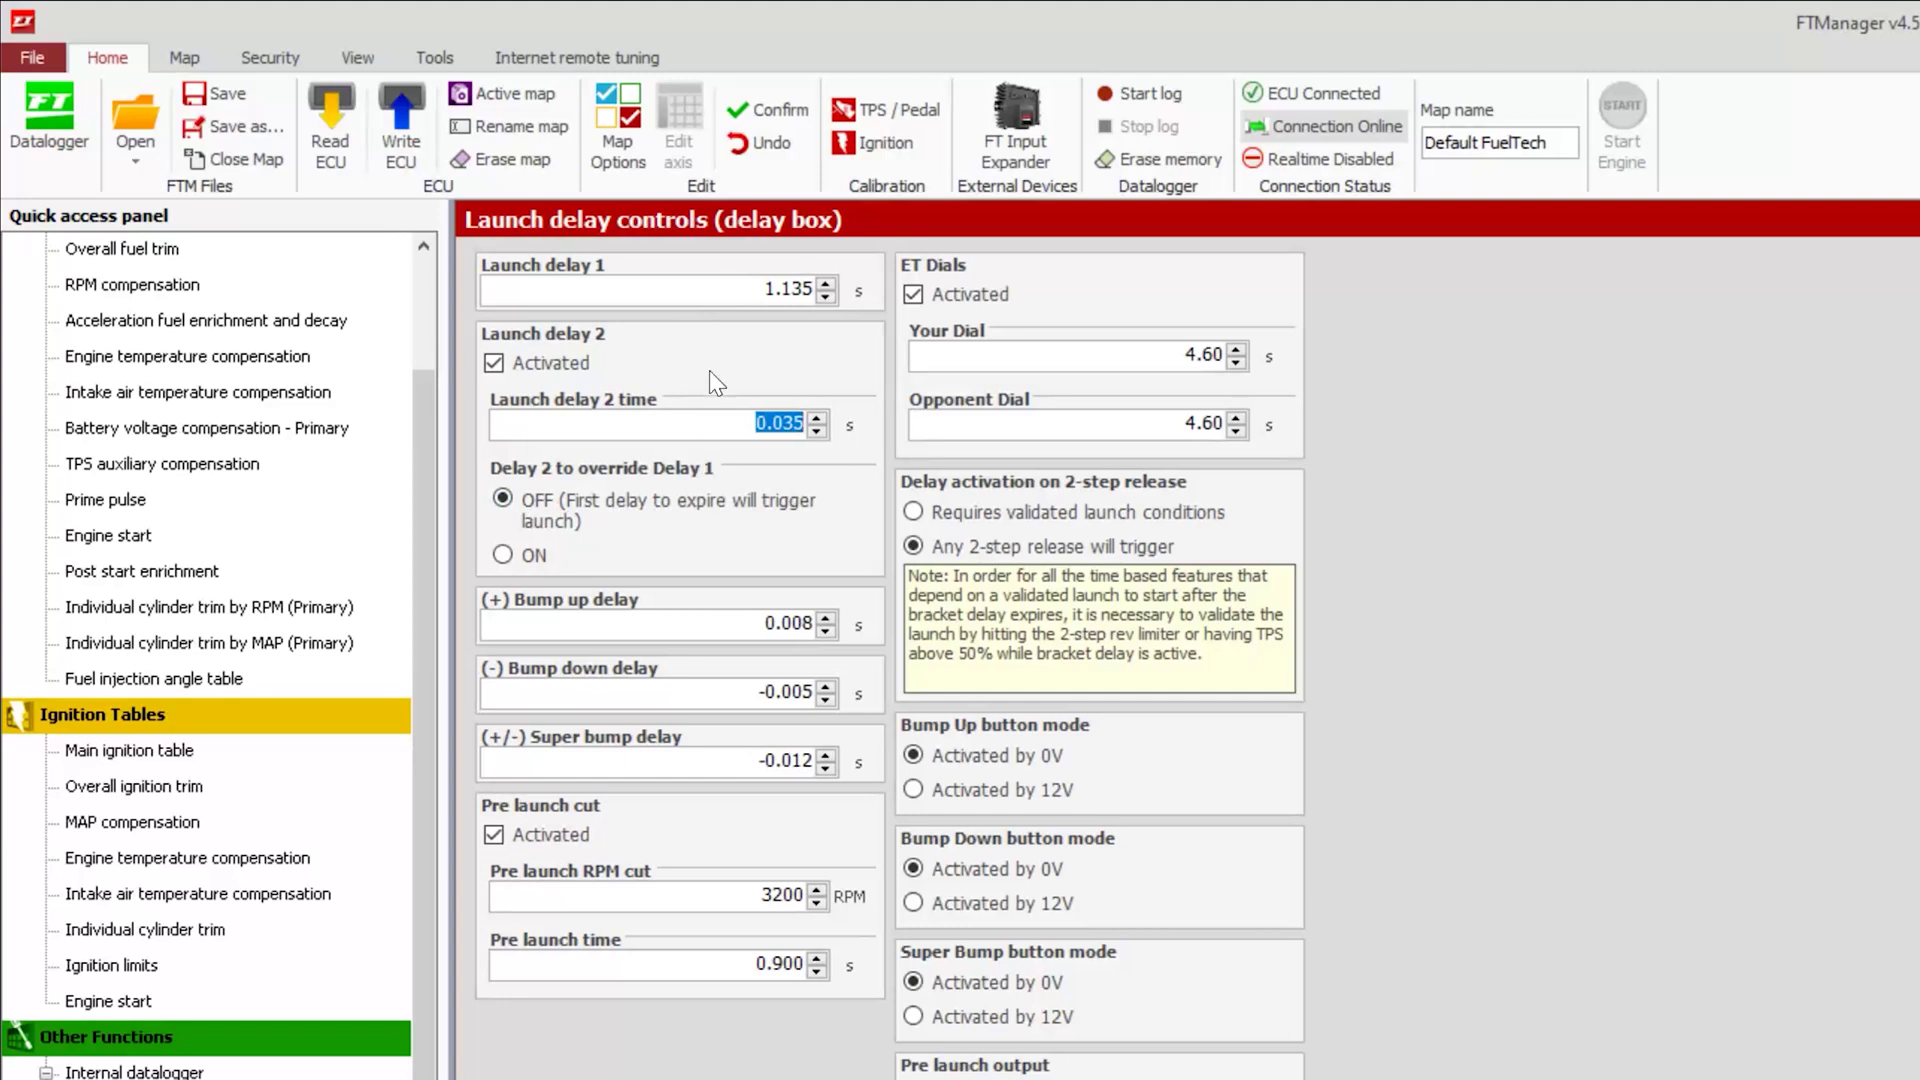
pyautogui.click(506, 557)
pyautogui.moveTo(725, 421); pyautogui.dragTo(896, 439)
# Set the bump up delay to 0.007 s and the bump down delay to -0.004 s.
pyautogui.click(725, 624)
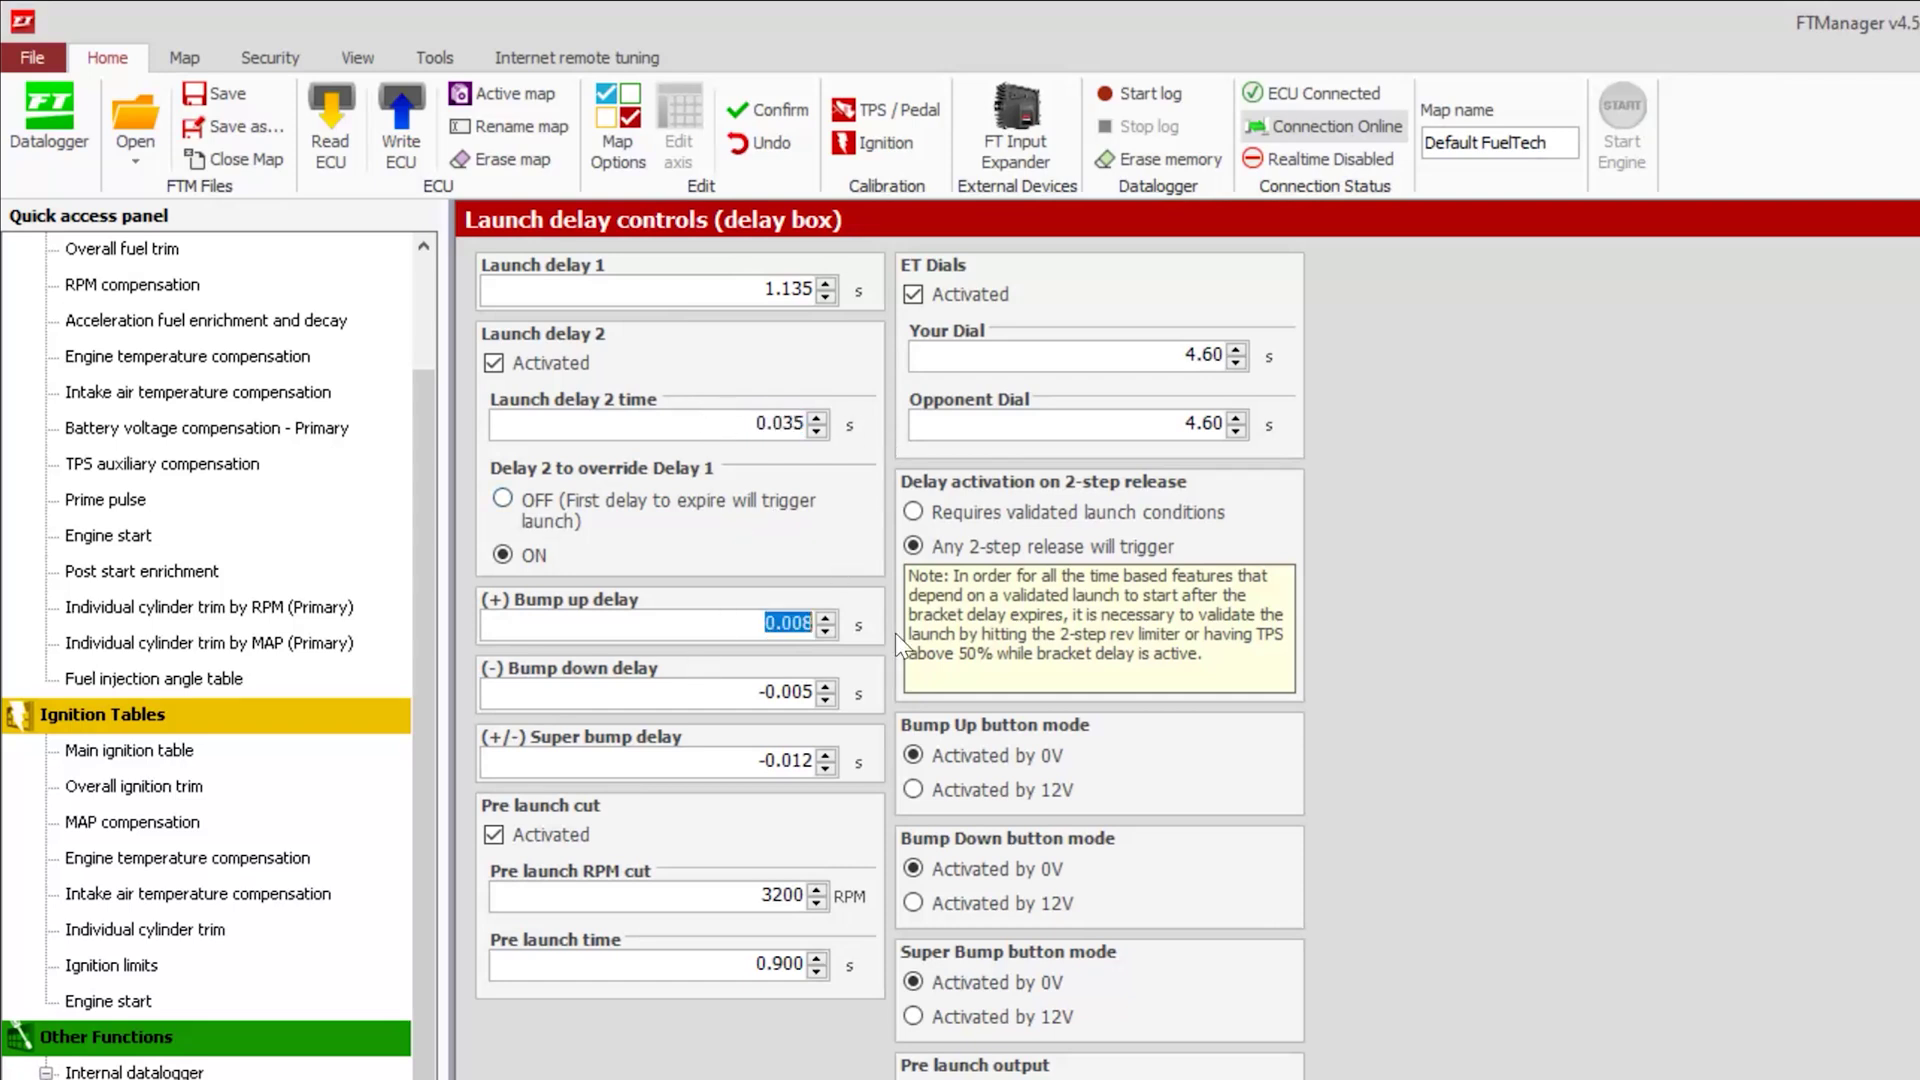
pyautogui.click(708, 691)
pyautogui.click(732, 761)
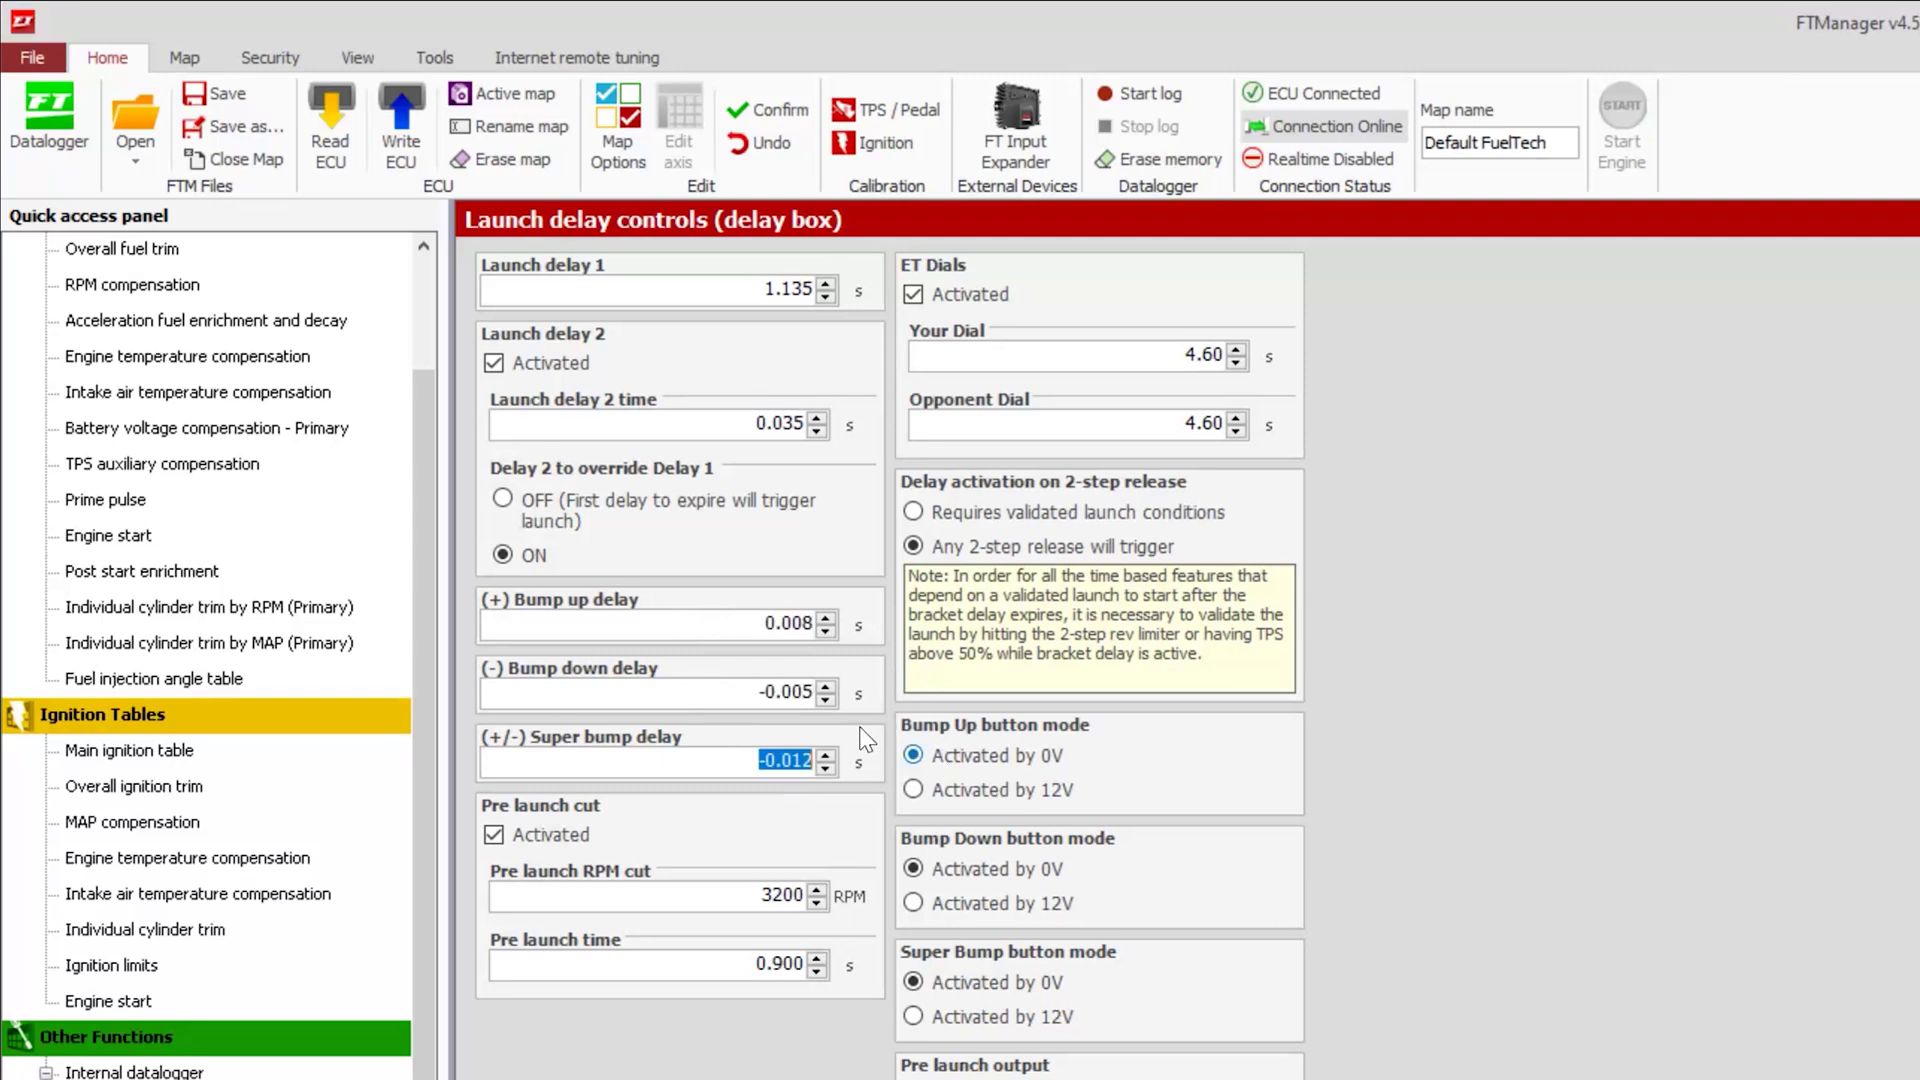
pyautogui.click(733, 624)
pyautogui.write('0.')
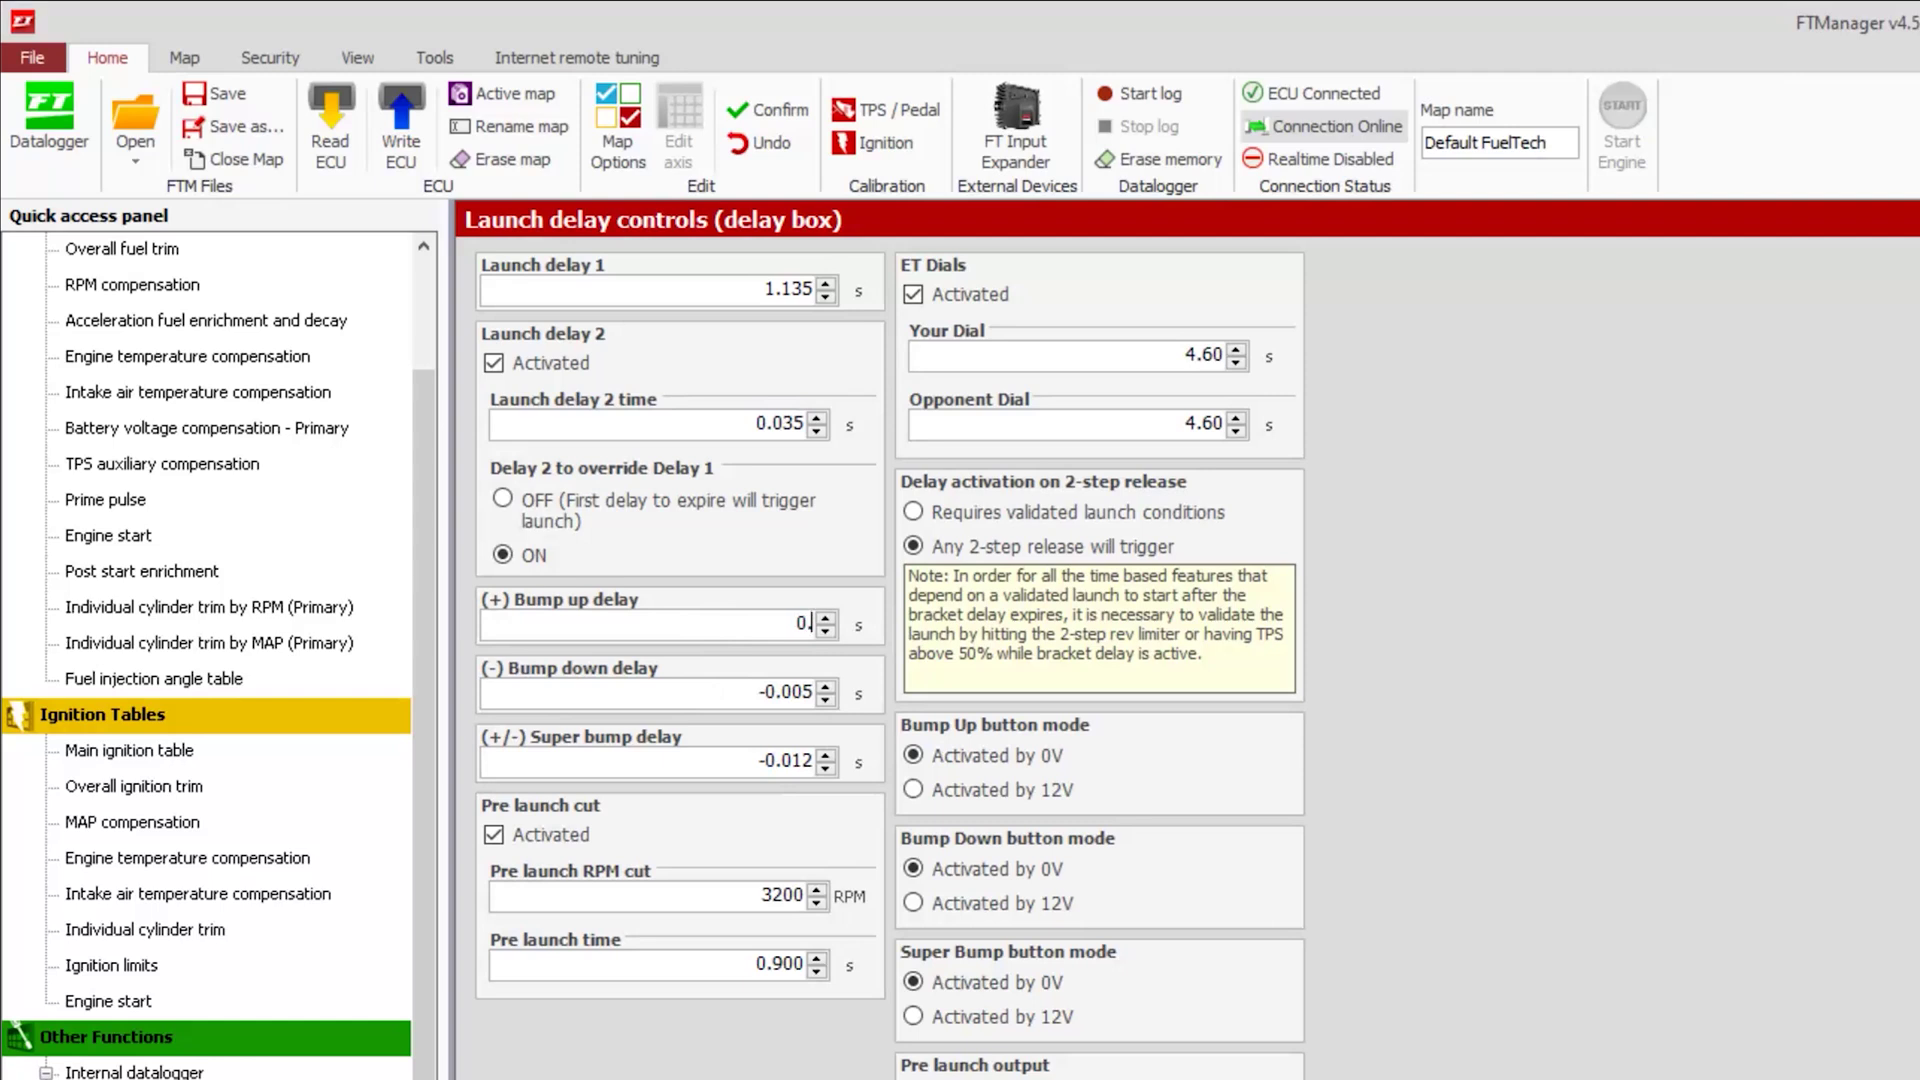
pyautogui.write('007')
pyautogui.doubleClick(757, 690)
pyautogui.press('BackSpace')
pyautogui.write('-.004')
# Set the super bump delay to -0.015 s.
pyautogui.click(735, 760)
pyautogui.hotkey('shift', 'End')
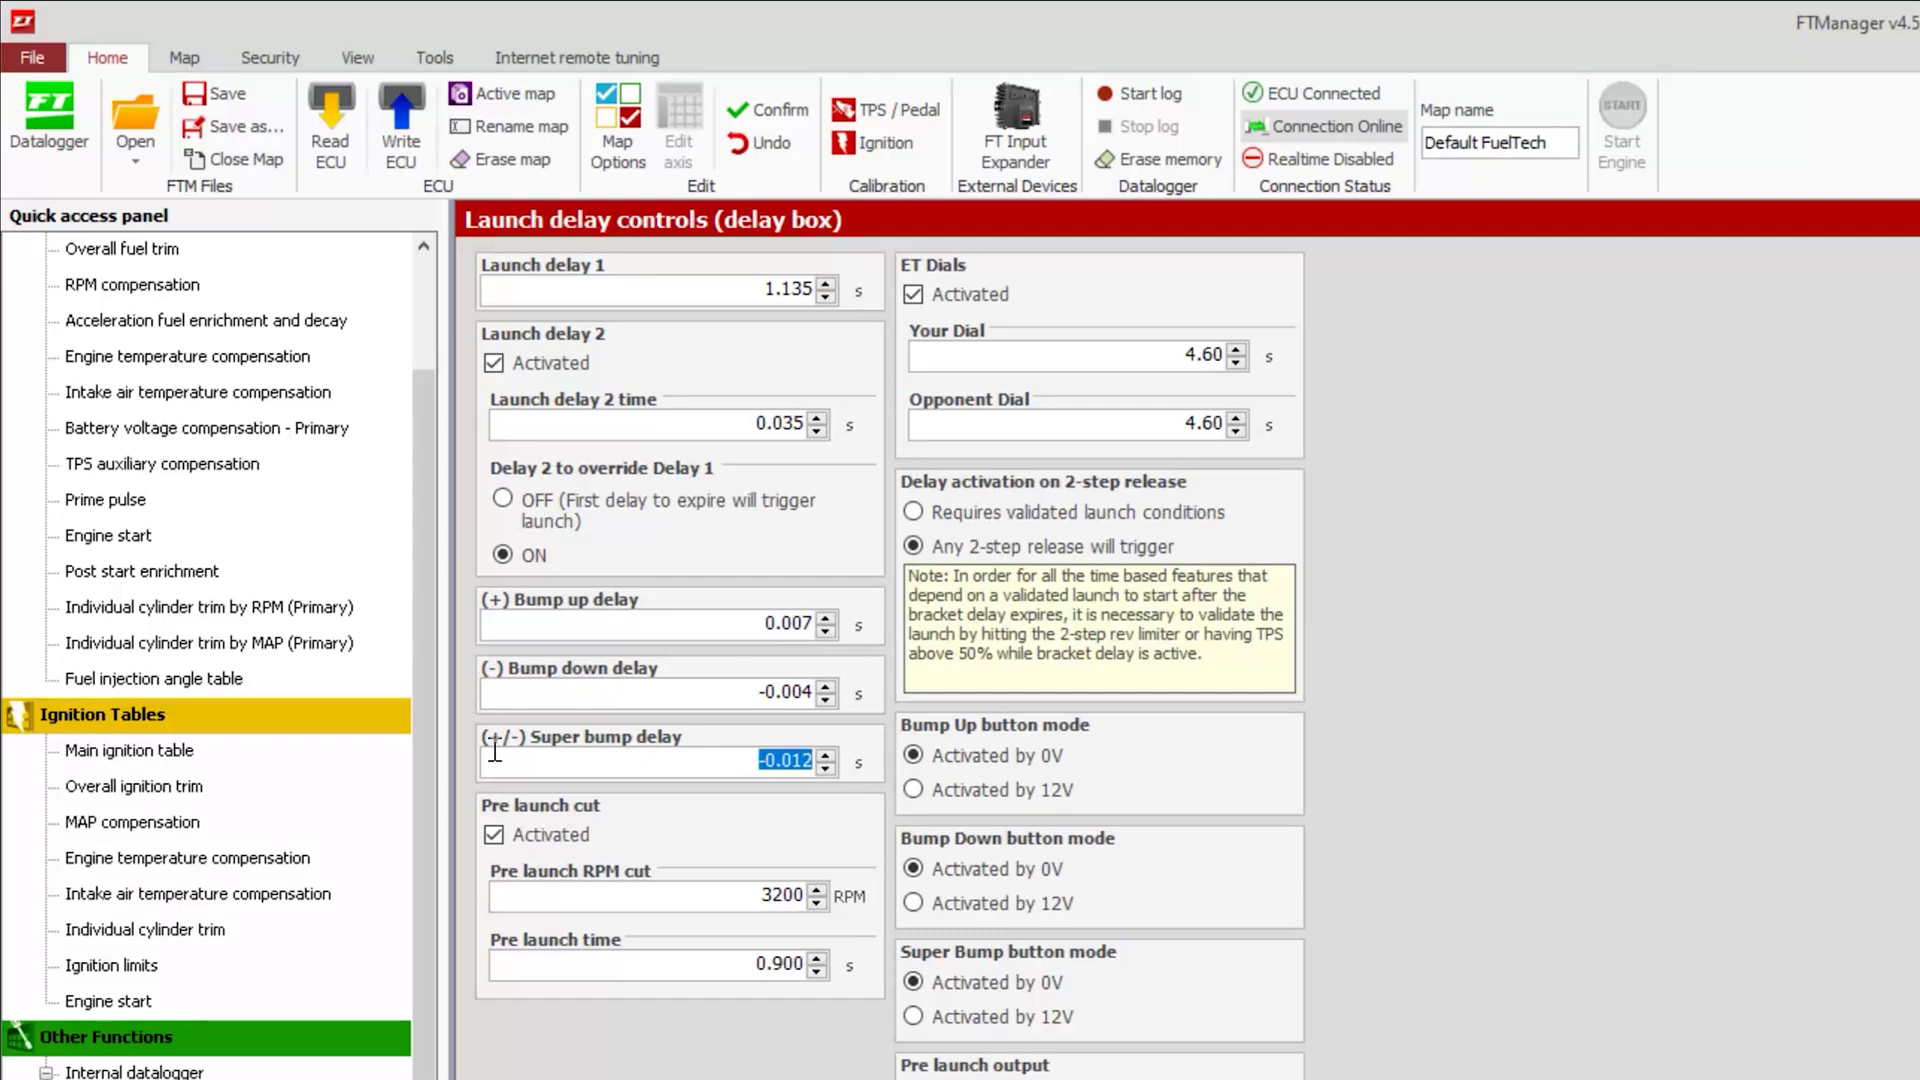
pyautogui.click(710, 762)
pyautogui.moveTo(706, 759); pyautogui.dragTo(938, 758)
pyautogui.write('-.015')
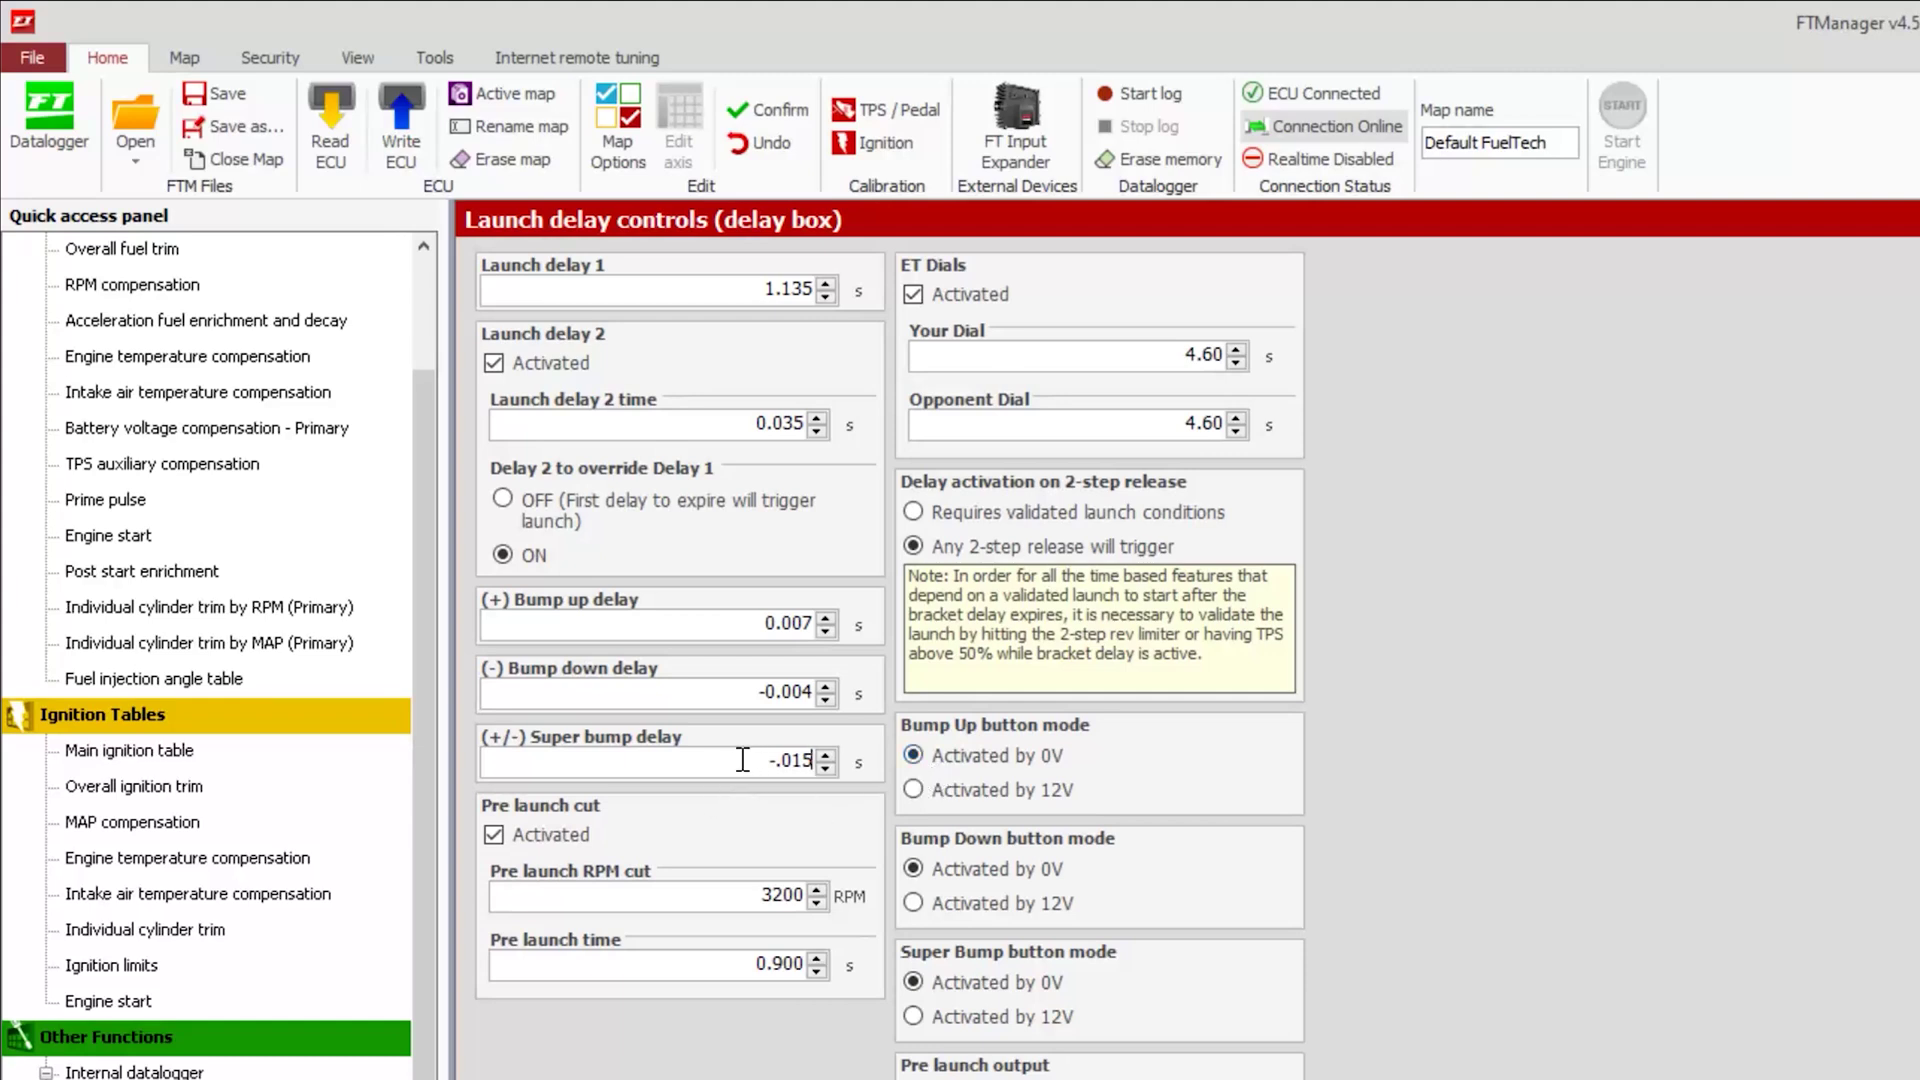
pyautogui.press('Return')
pyautogui.click(673, 763)
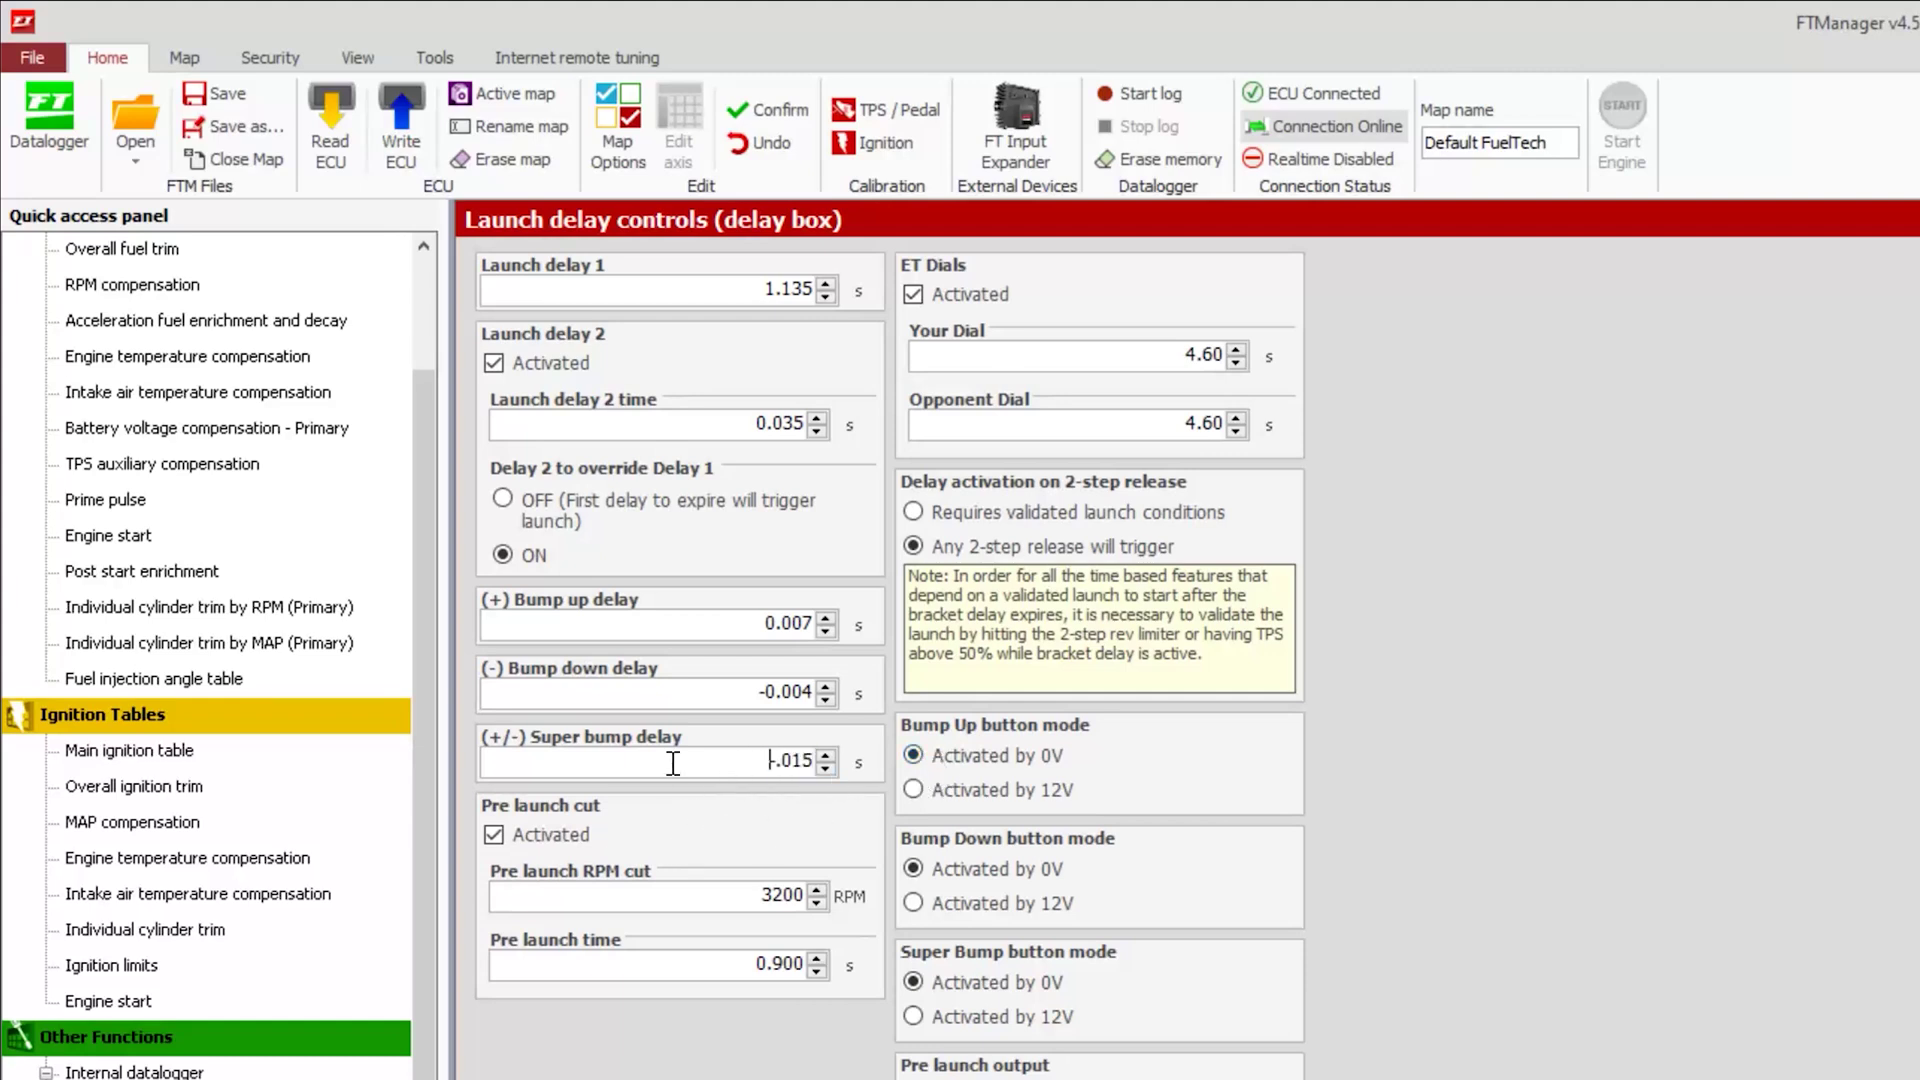
# Review the Pre launch cut settings, including its activation, RPM cut and pre launch time.
pyautogui.click(492, 834)
pyautogui.click(492, 834)
pyautogui.doubleClick(740, 896)
pyautogui.doubleClick(750, 966)
pyautogui.doubleClick(741, 288)
pyautogui.doubleClick(745, 963)
# Keep ET Dials activated and set both Your Dial and Opponent Dial to 4.80 s.
pyautogui.click(914, 298)
pyautogui.click(914, 298)
pyautogui.doubleClick(790, 290)
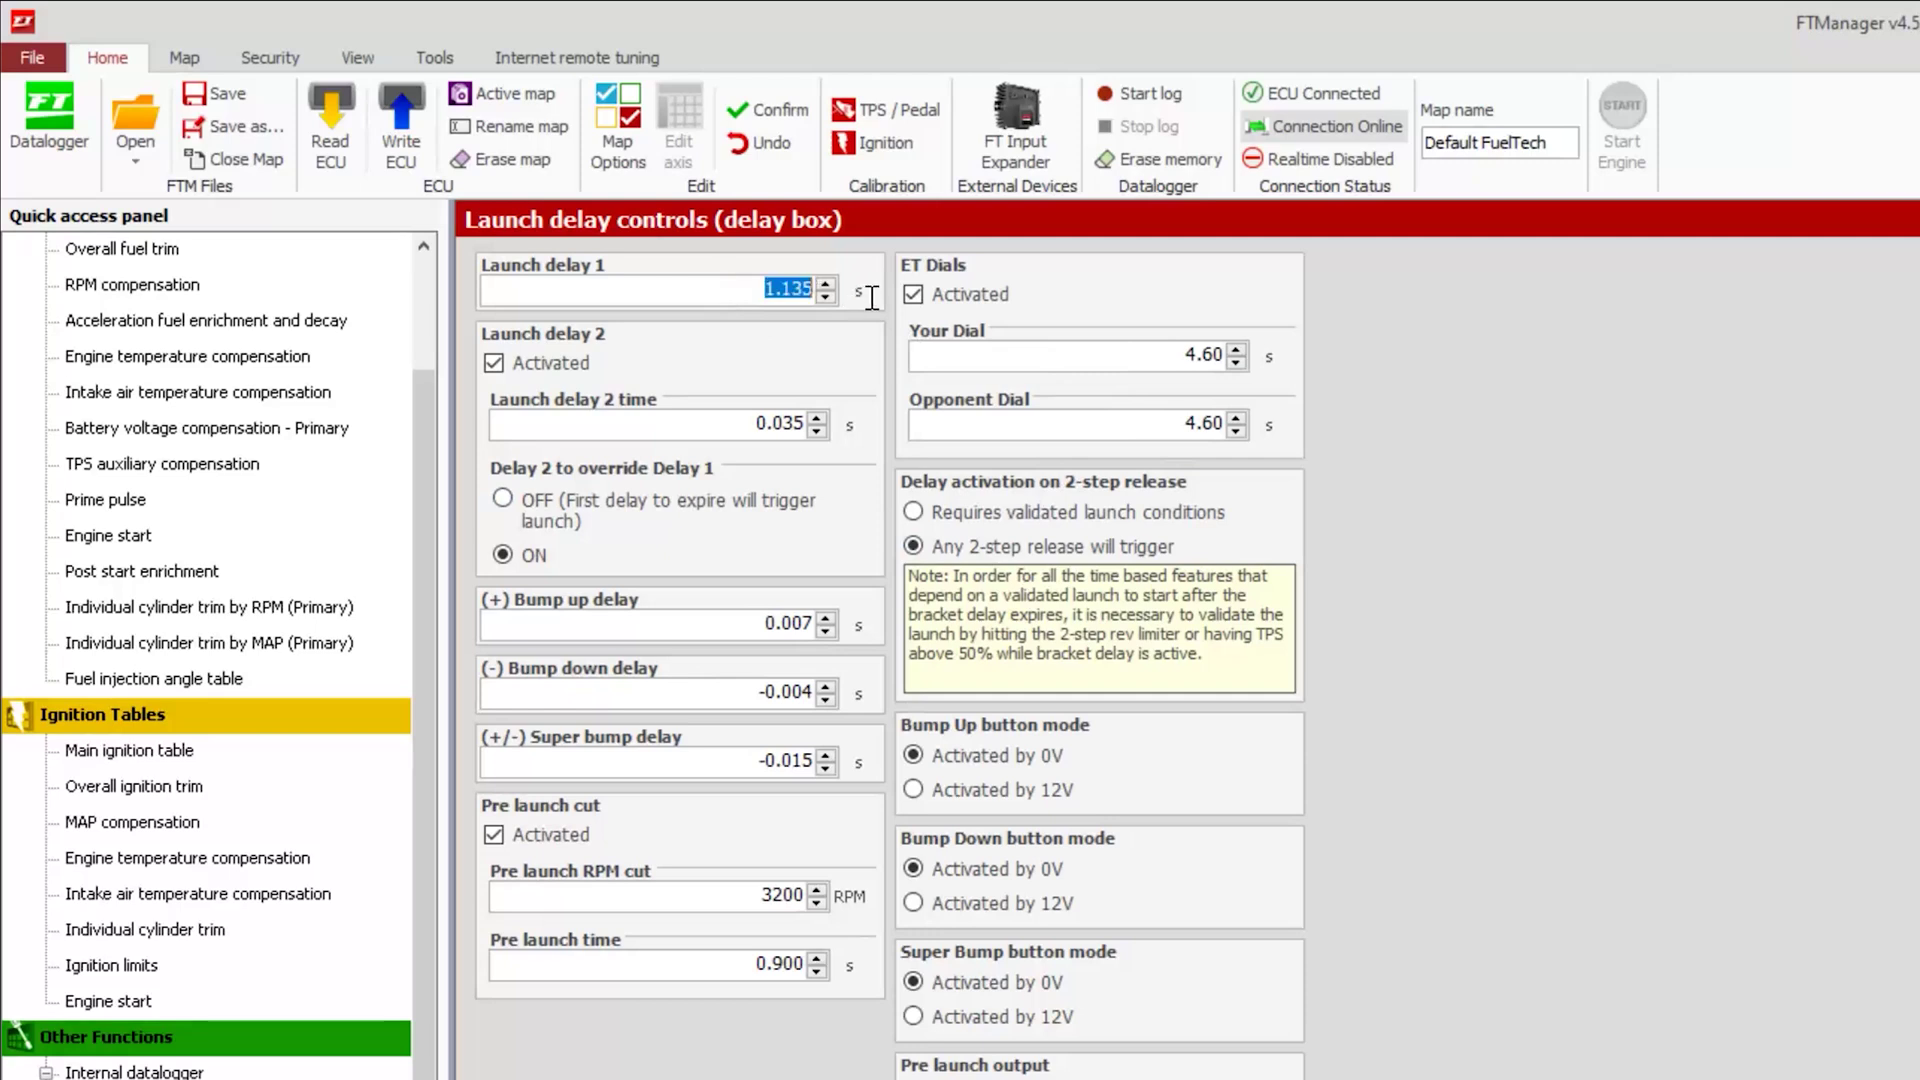
pyautogui.click(718, 285)
pyautogui.doubleClick(705, 287)
pyautogui.doubleClick(729, 290)
pyautogui.doubleClick(1195, 355)
pyautogui.write('4.80')
pyautogui.doubleClick(1167, 424)
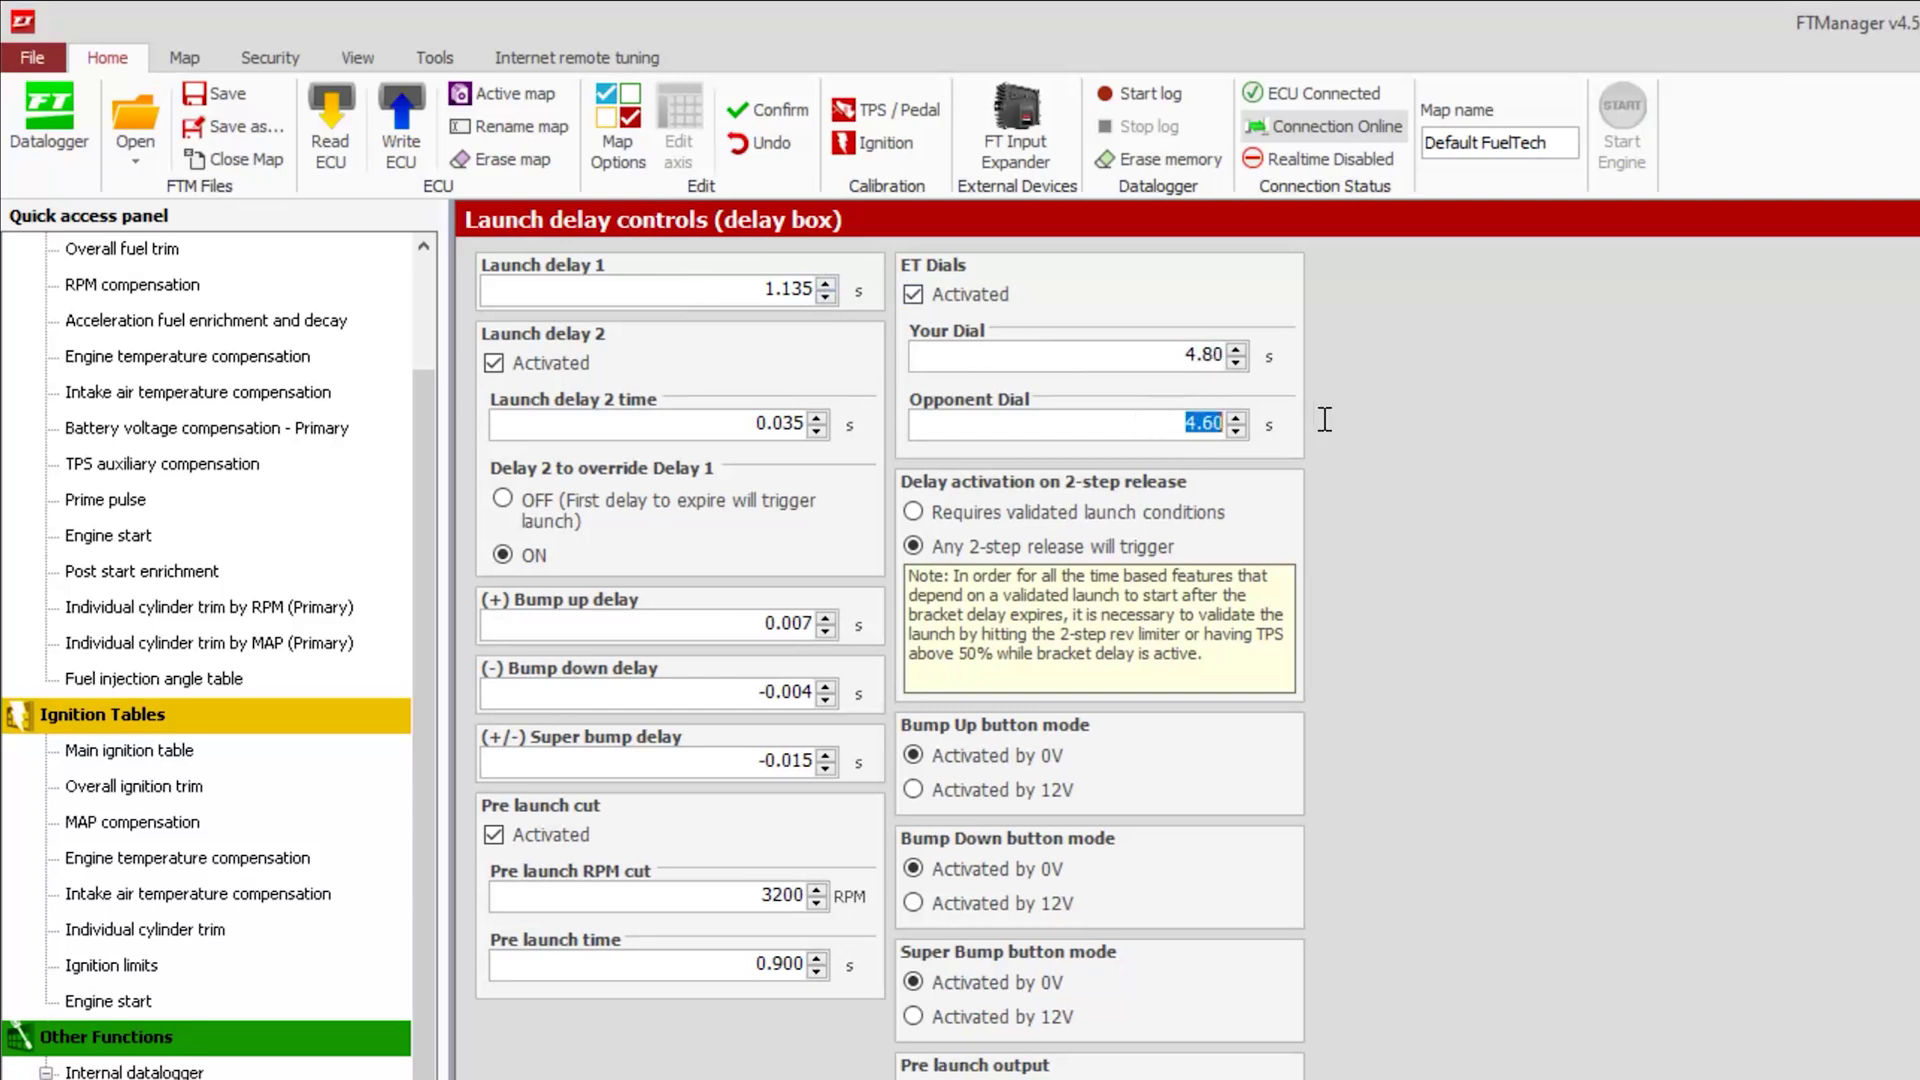
pyautogui.write('4.80')
# Try requiring validated launch conditions for delay activation on 2-step release, and return to any 2-step release triggering it.
pyautogui.moveTo(740, 290); pyautogui.dragTo(897, 302)
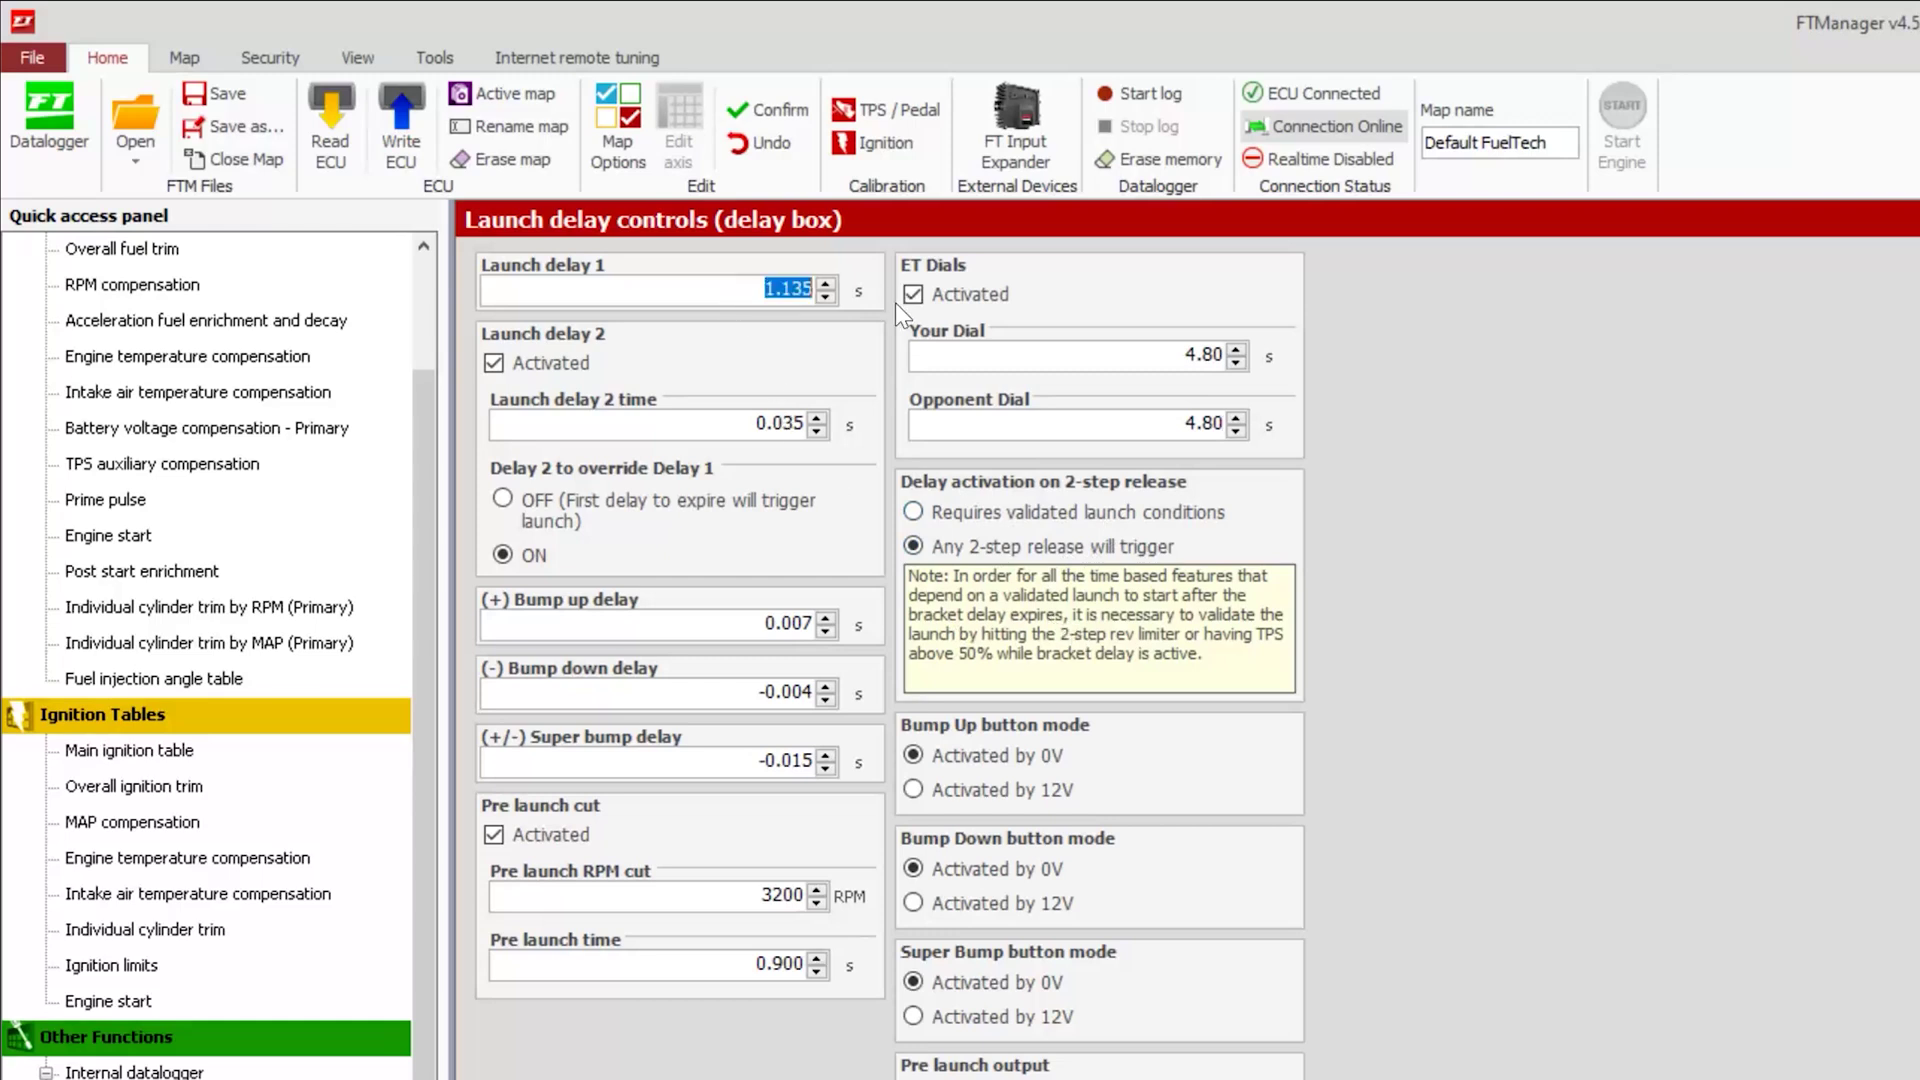
pyautogui.click(912, 512)
pyautogui.moveTo(745, 294); pyautogui.dragTo(866, 296)
pyautogui.click(1016, 530)
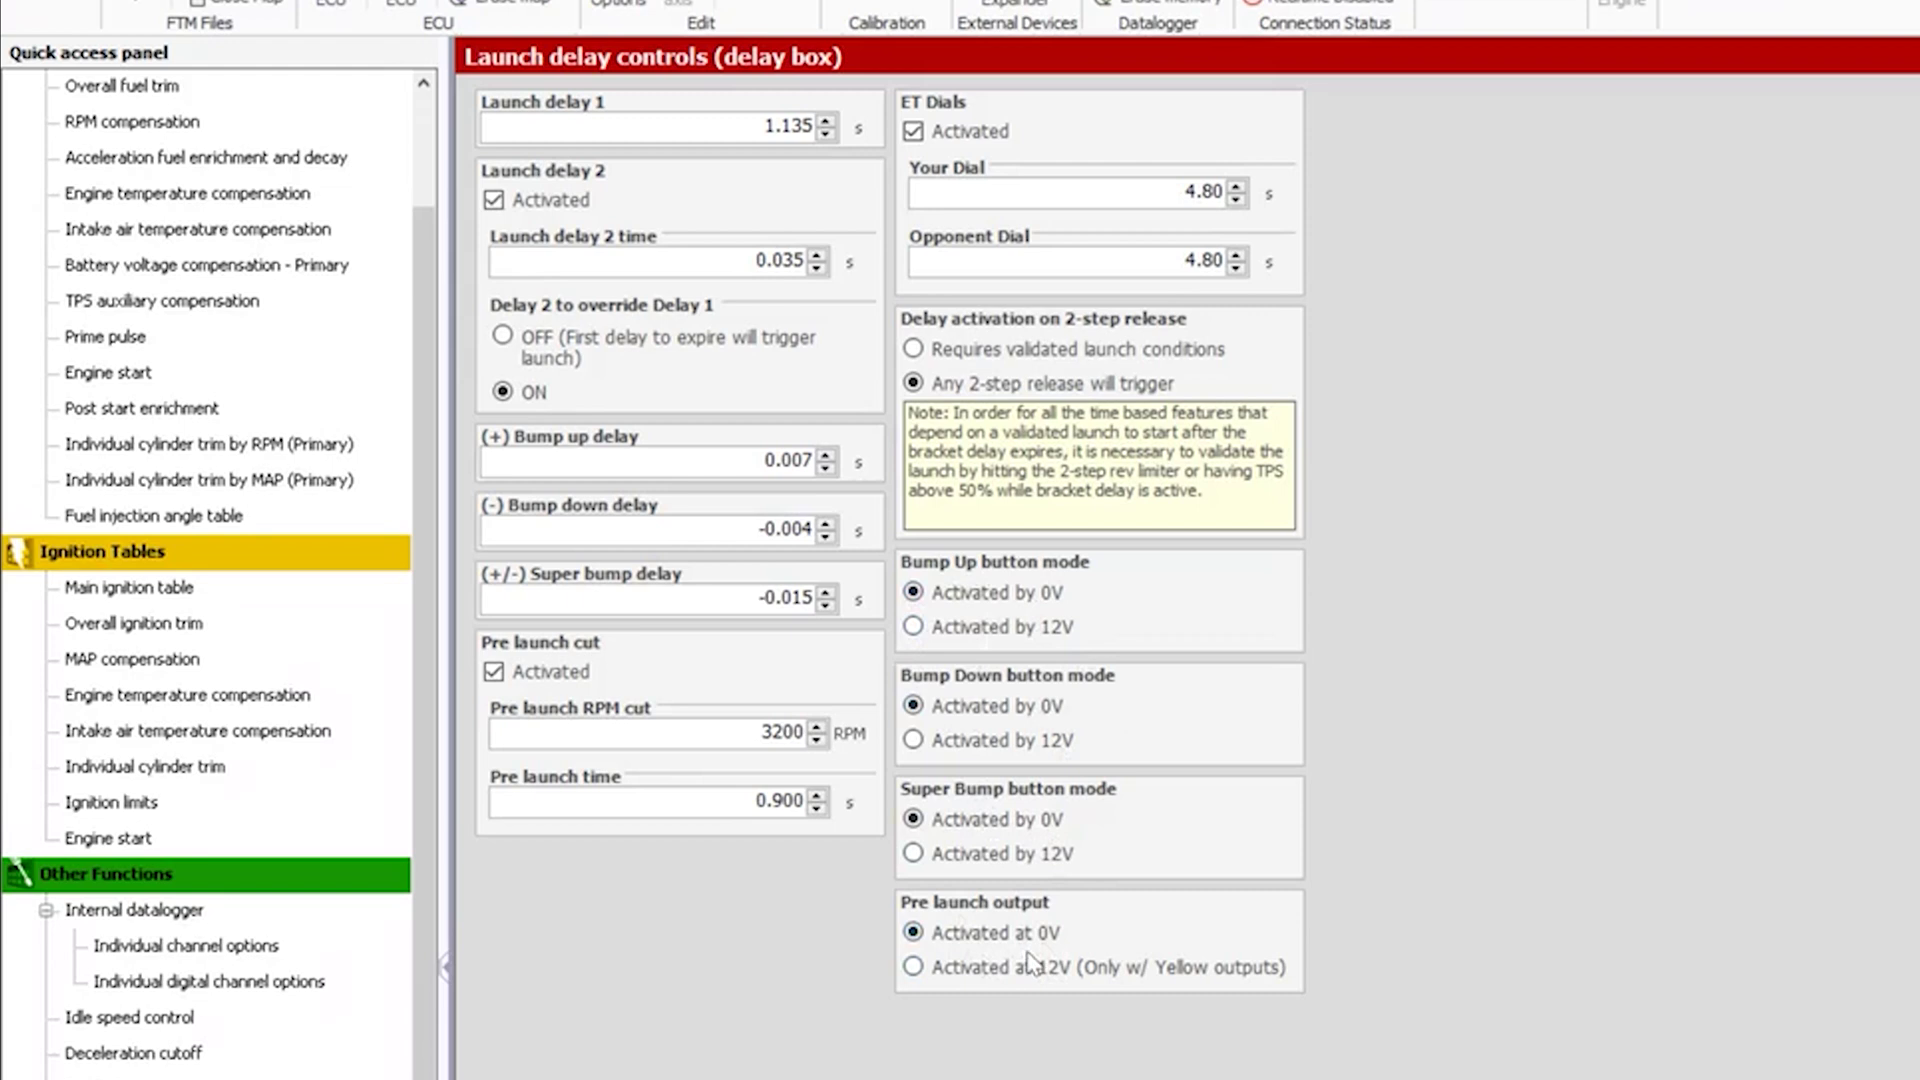
# Set the pre launch output to be activated at 12V (yellow outputs only).
pyautogui.doubleClick(719, 807)
pyautogui.click(914, 968)
pyautogui.moveTo(739, 810); pyautogui.dragTo(850, 803)
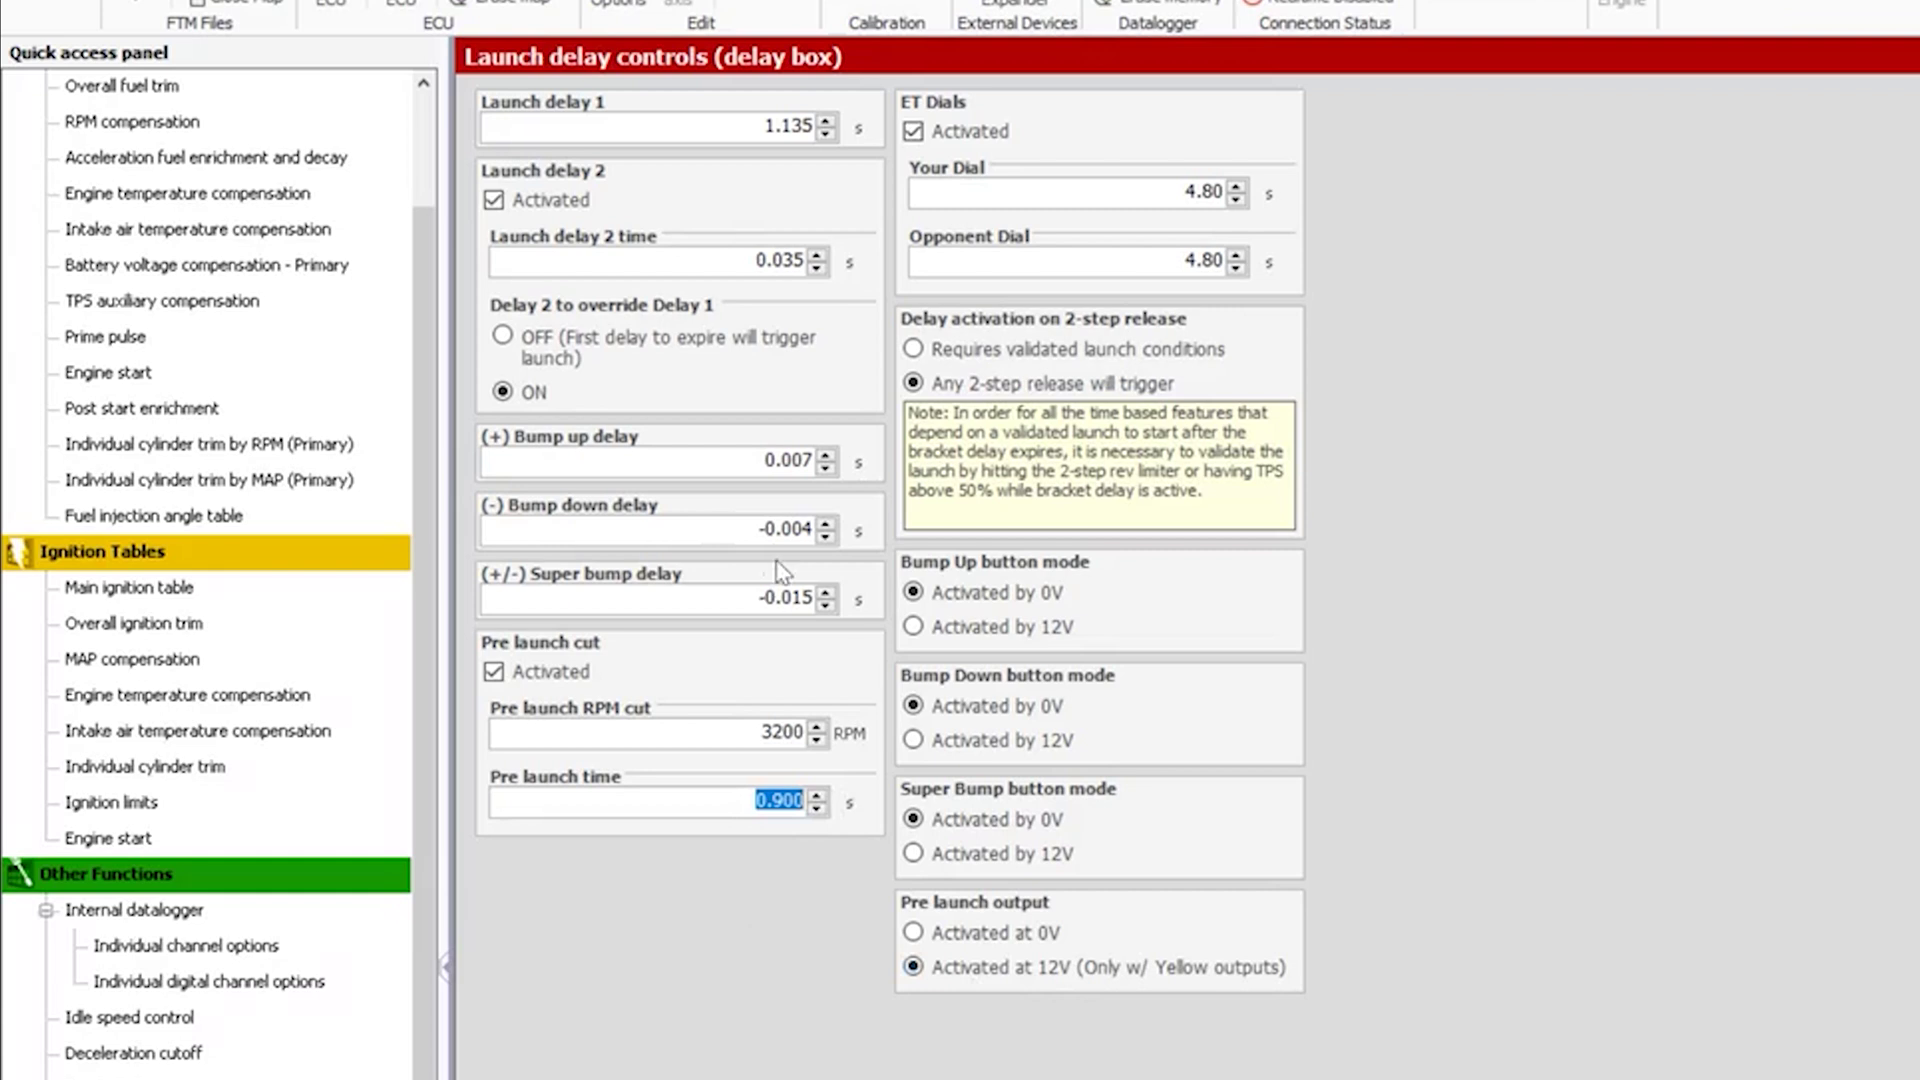
pyautogui.moveTo(762, 128); pyautogui.dragTo(845, 126)
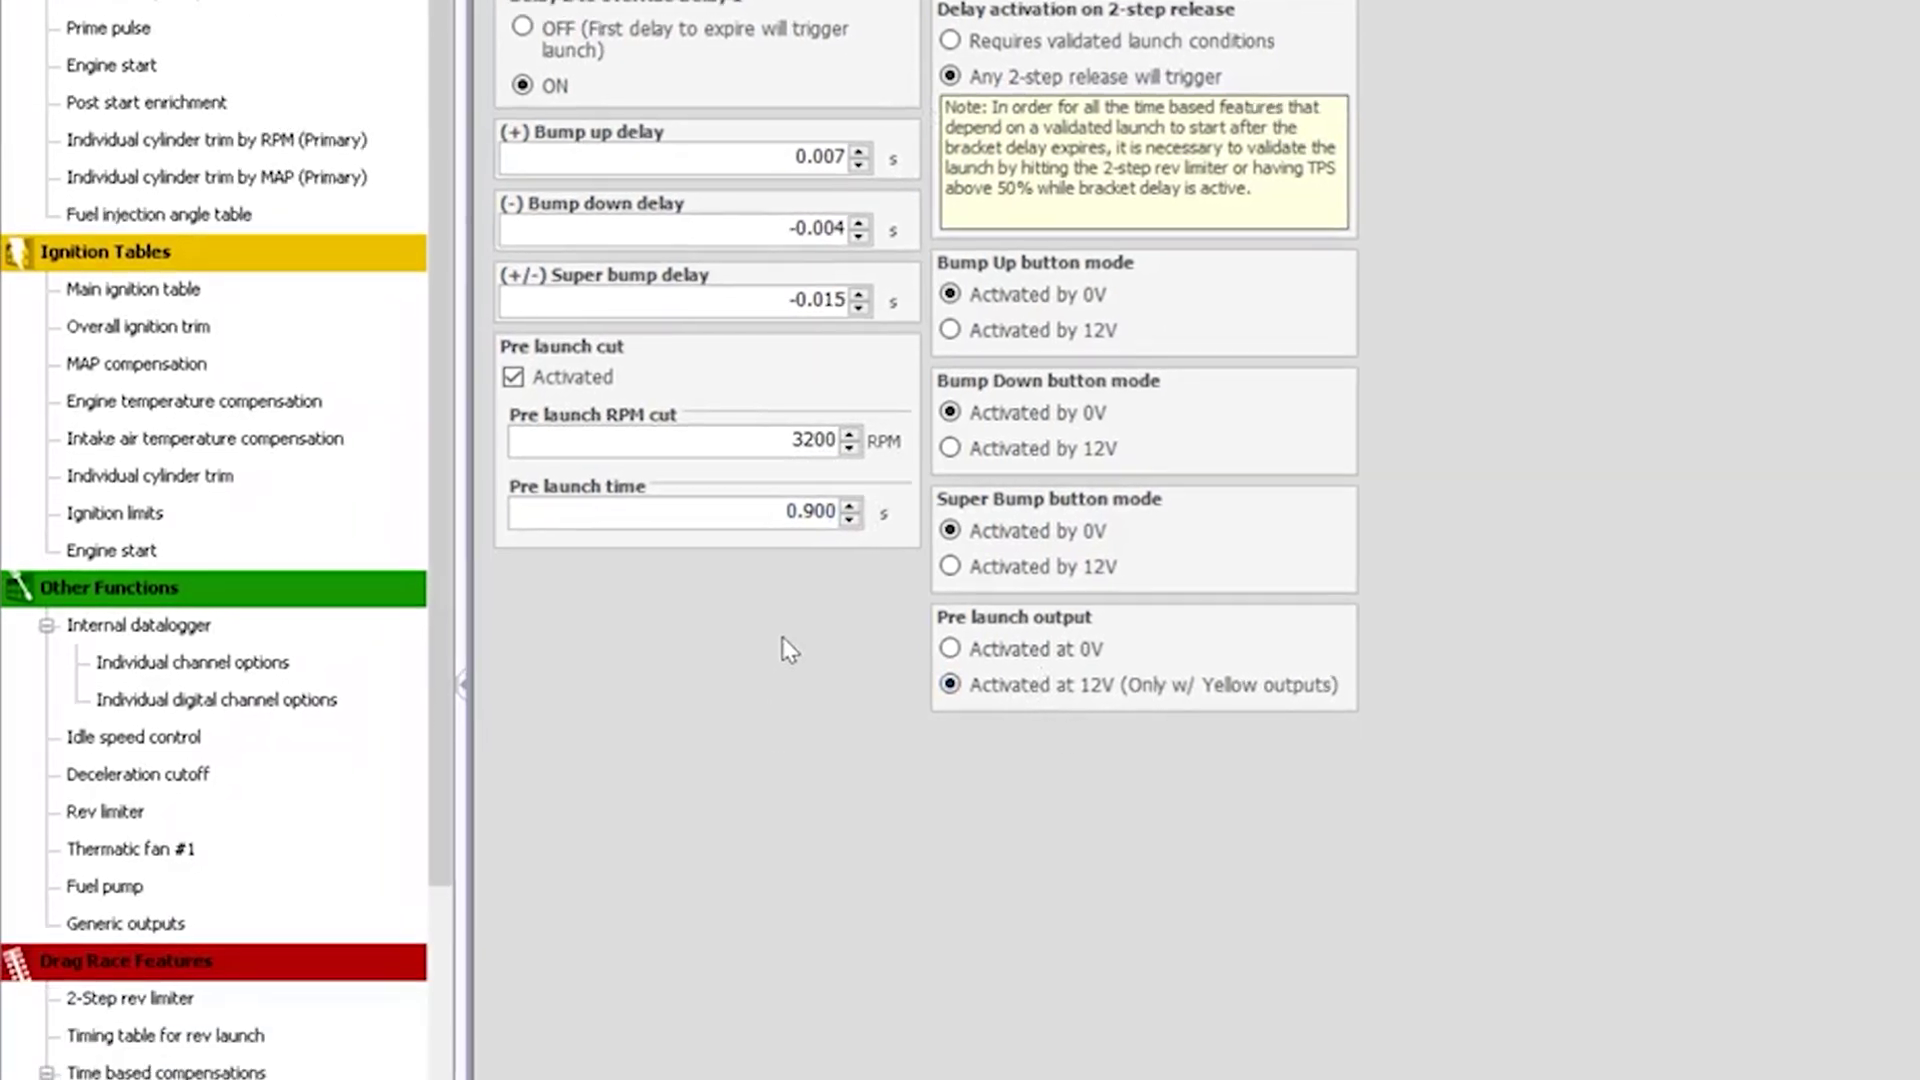
# Open the Dashboard setup in the interface settings.
pyautogui.scroll(-12, 165, 270)
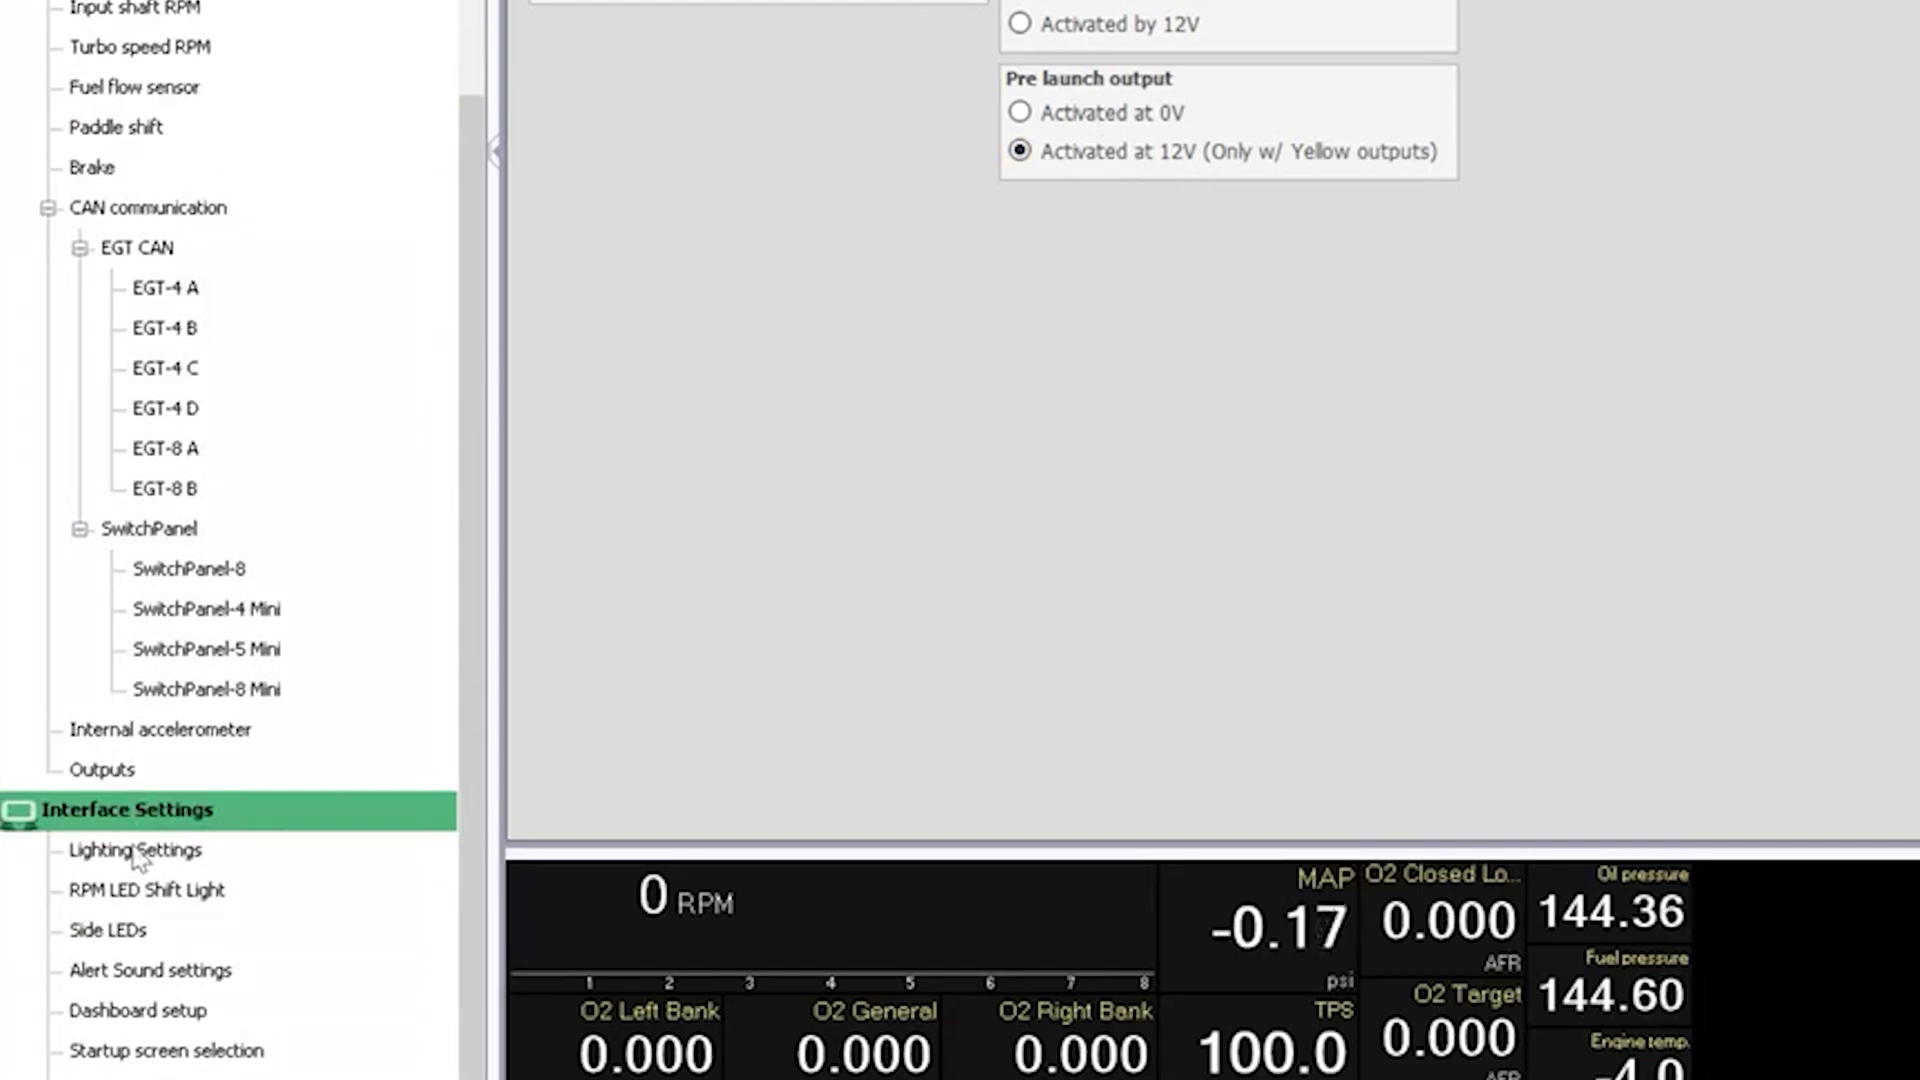
pyautogui.click(170, 995)
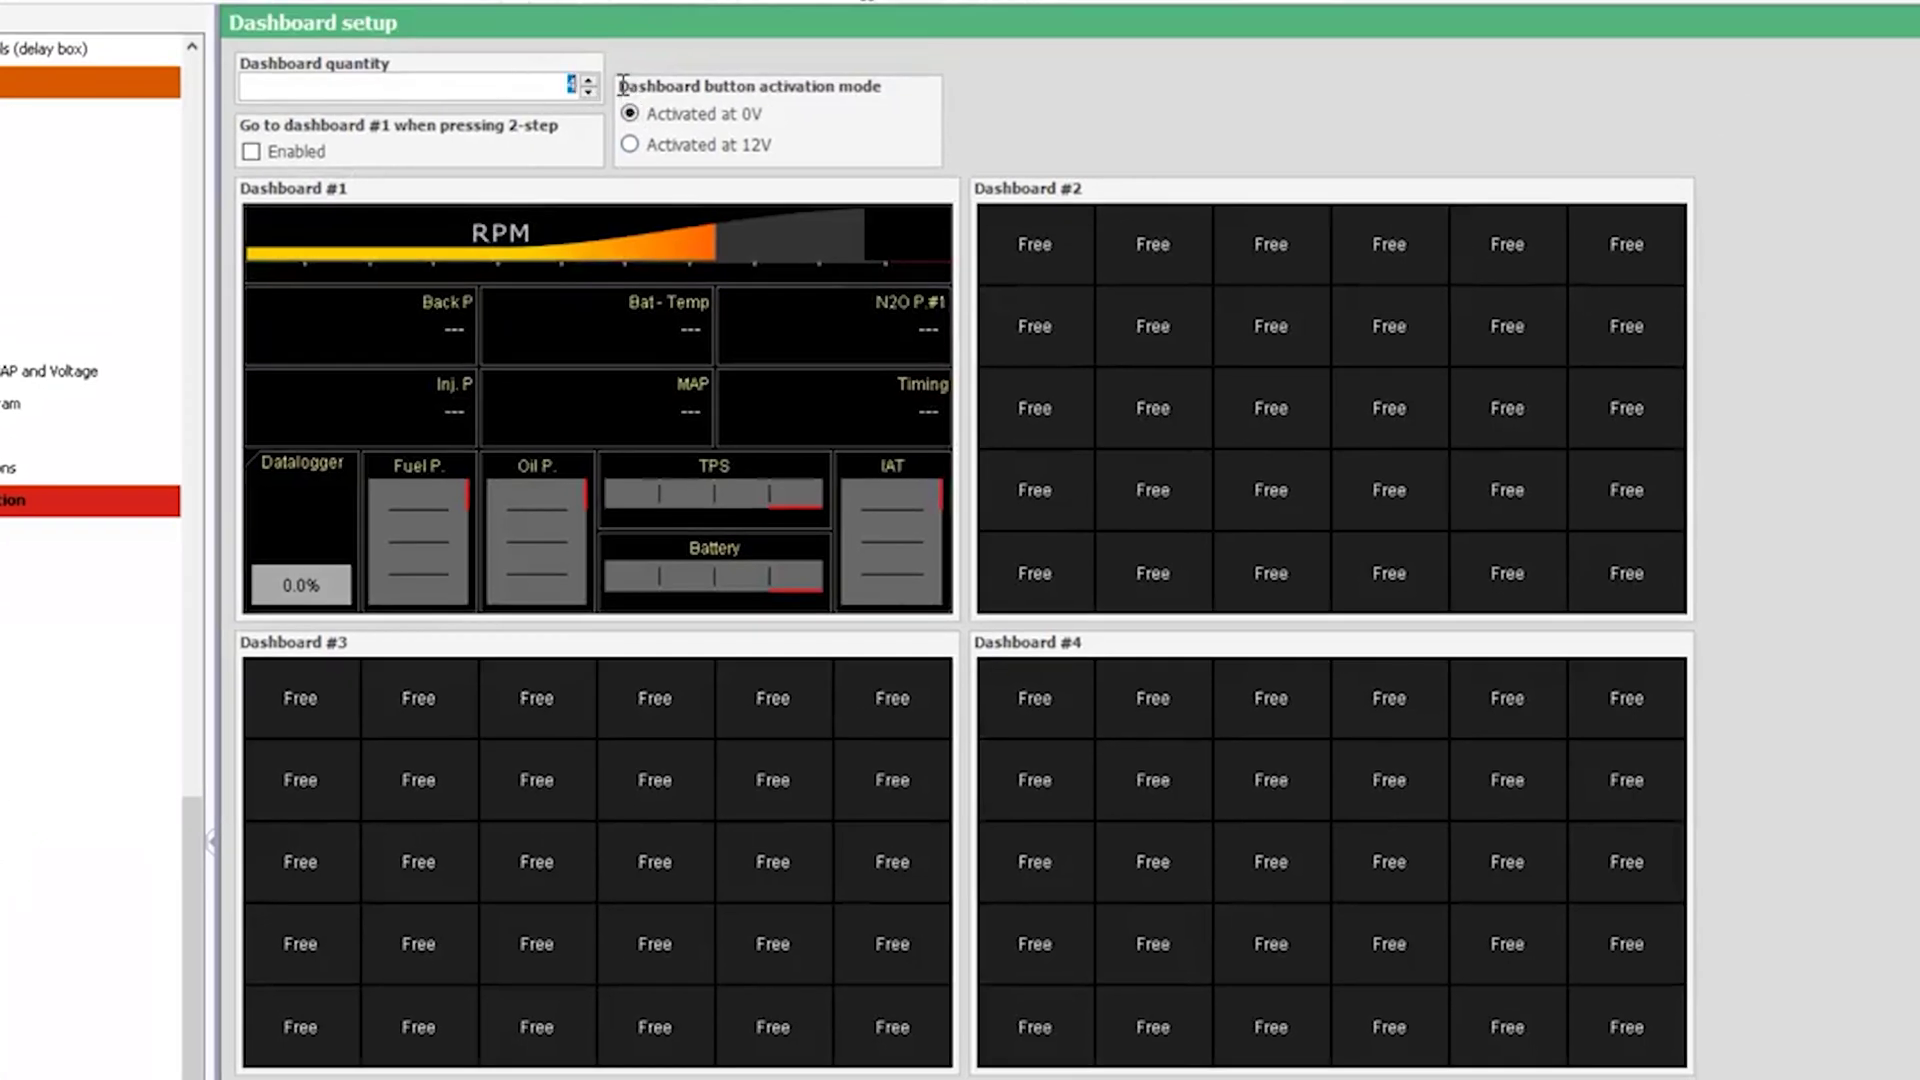
# Try a dashboard quantity of 3 and restore it to 4, leaving the RPM bar's red zone setting as is.
pyautogui.write('3')
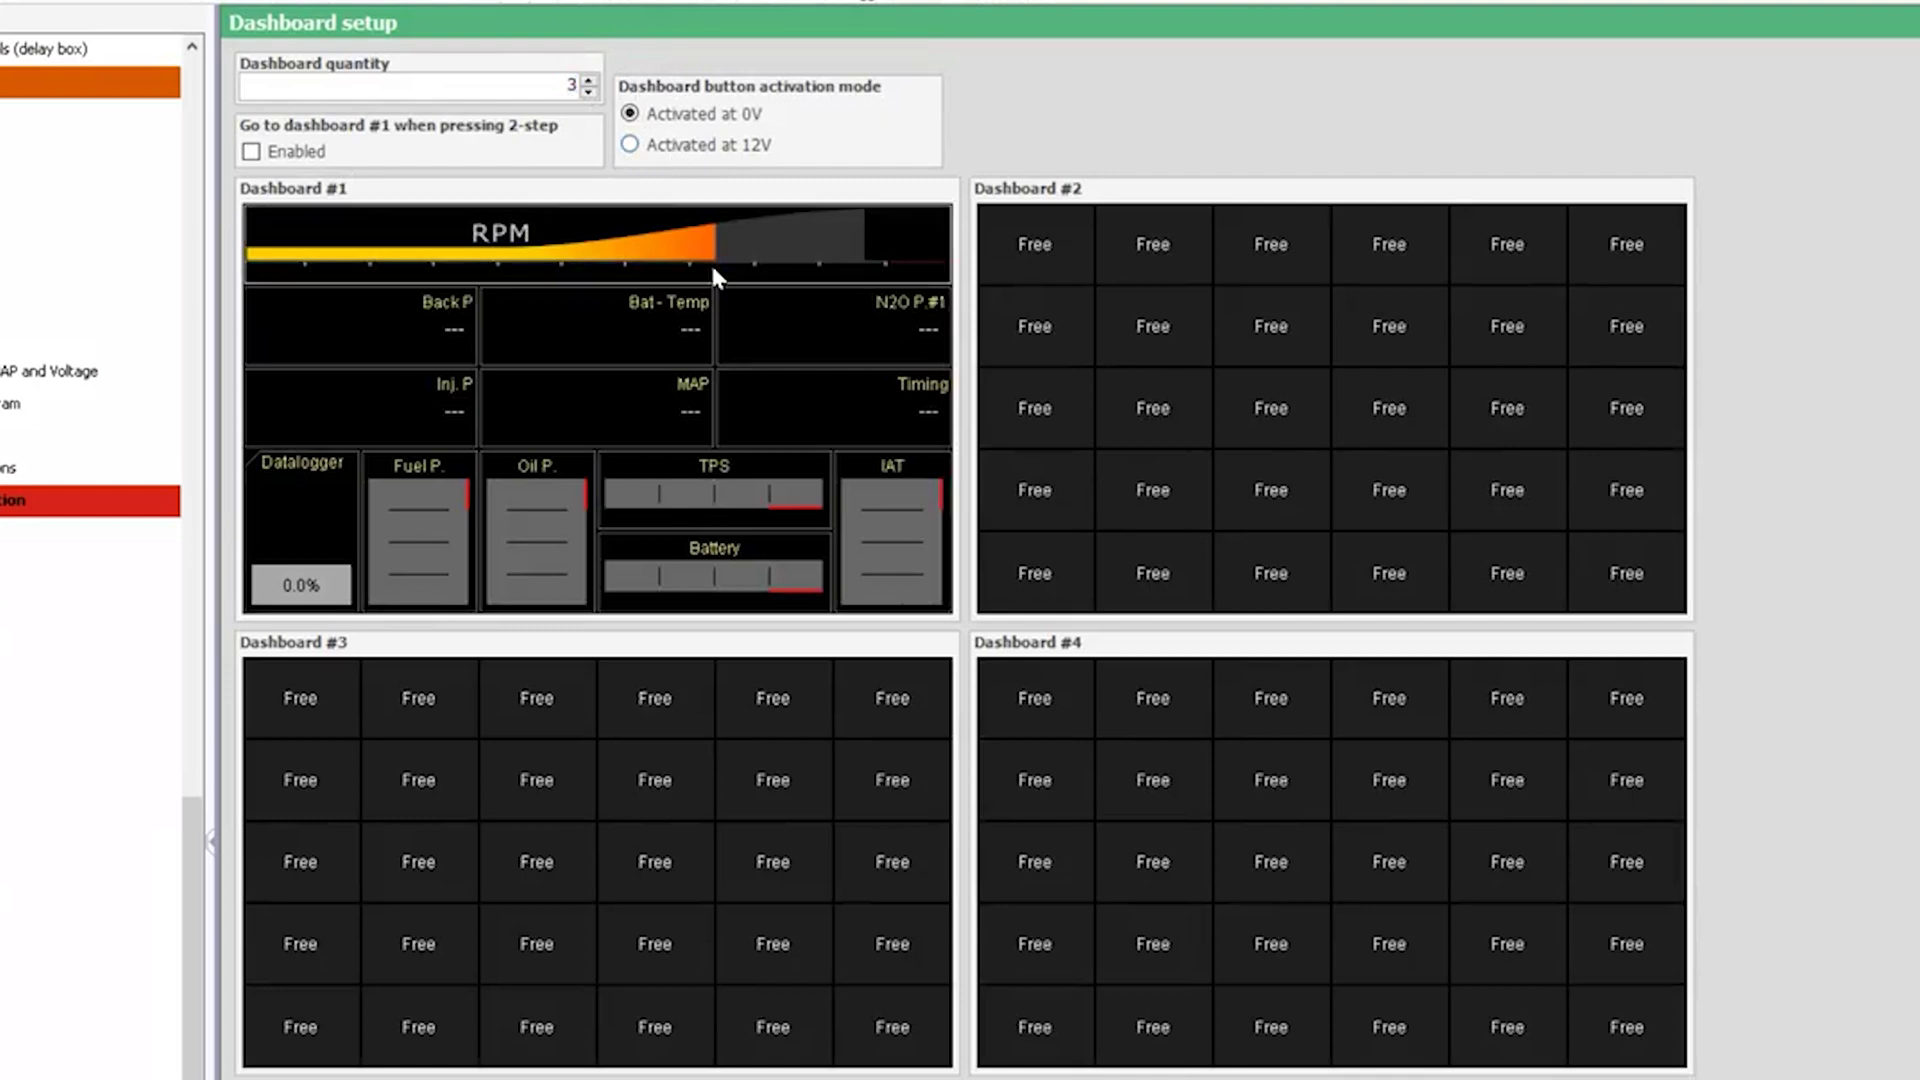
pyautogui.doubleClick(665, 260)
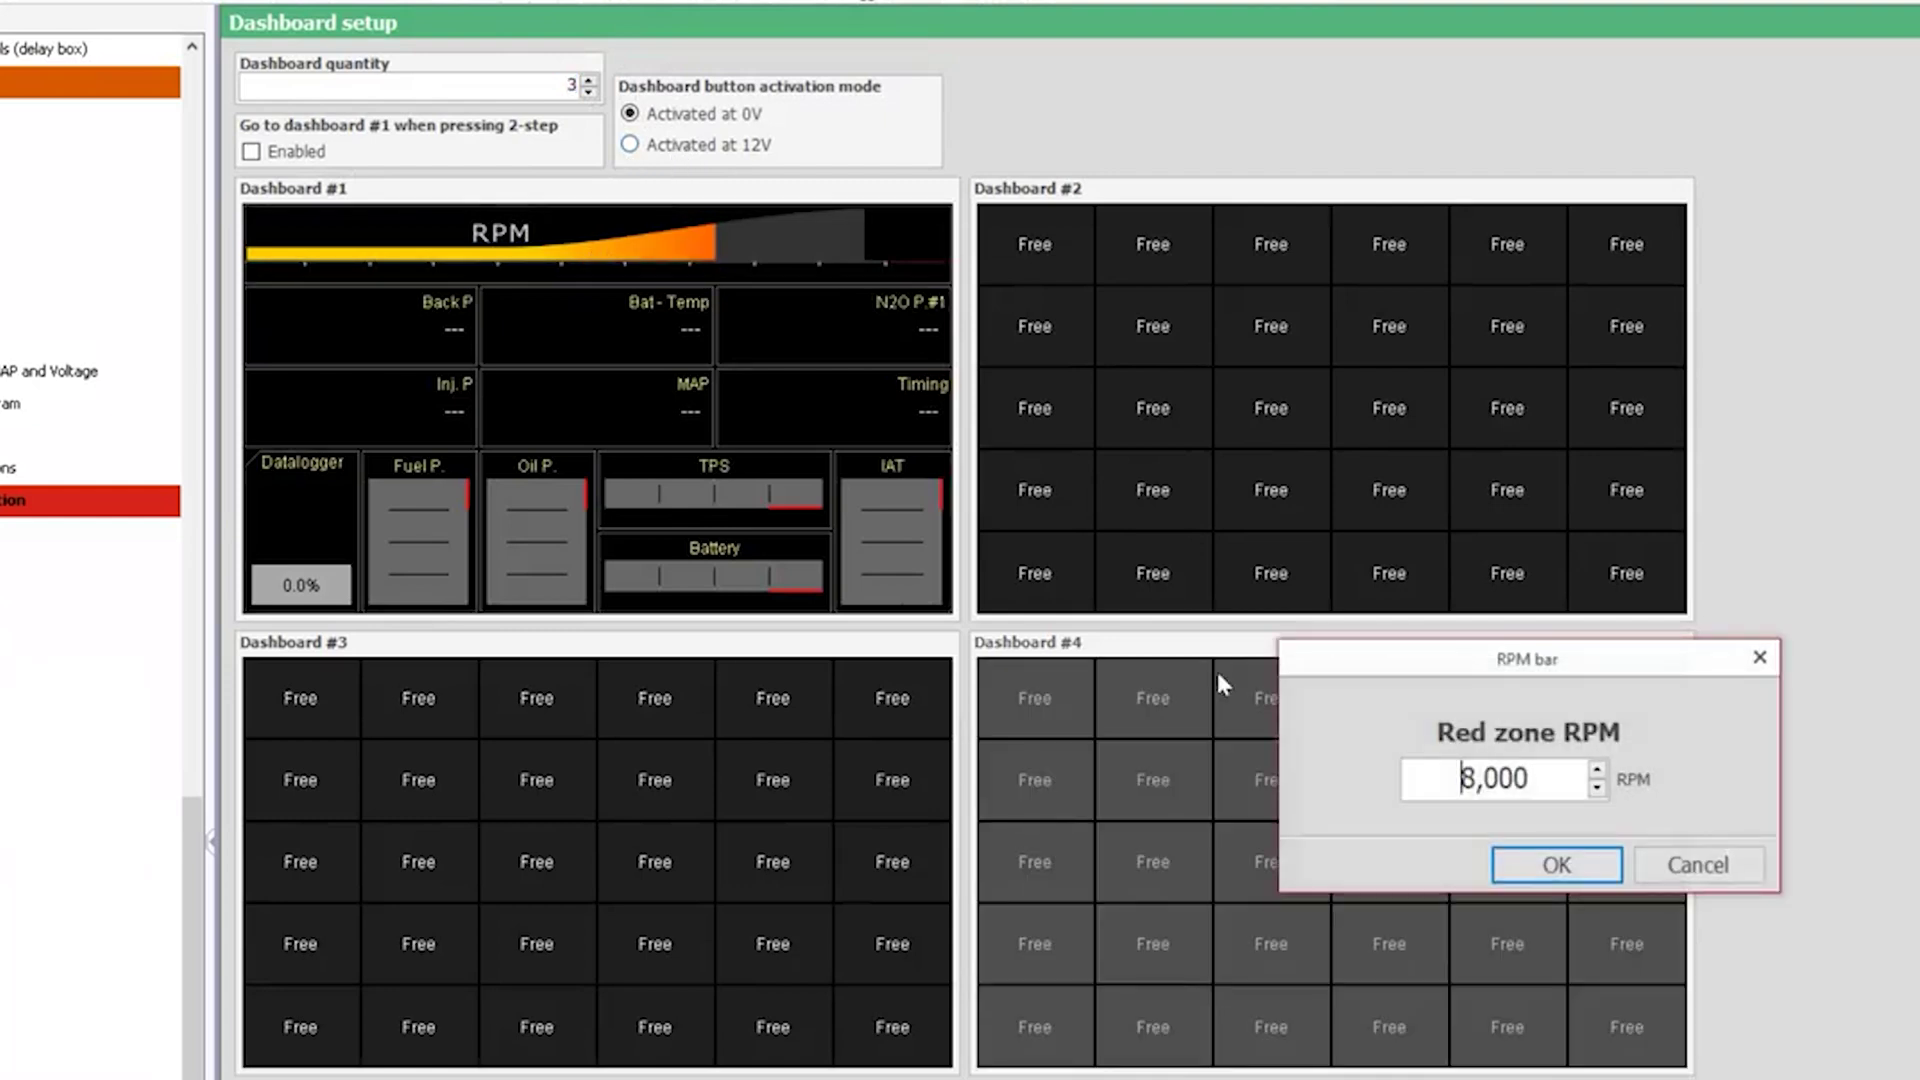
pyautogui.click(1693, 865)
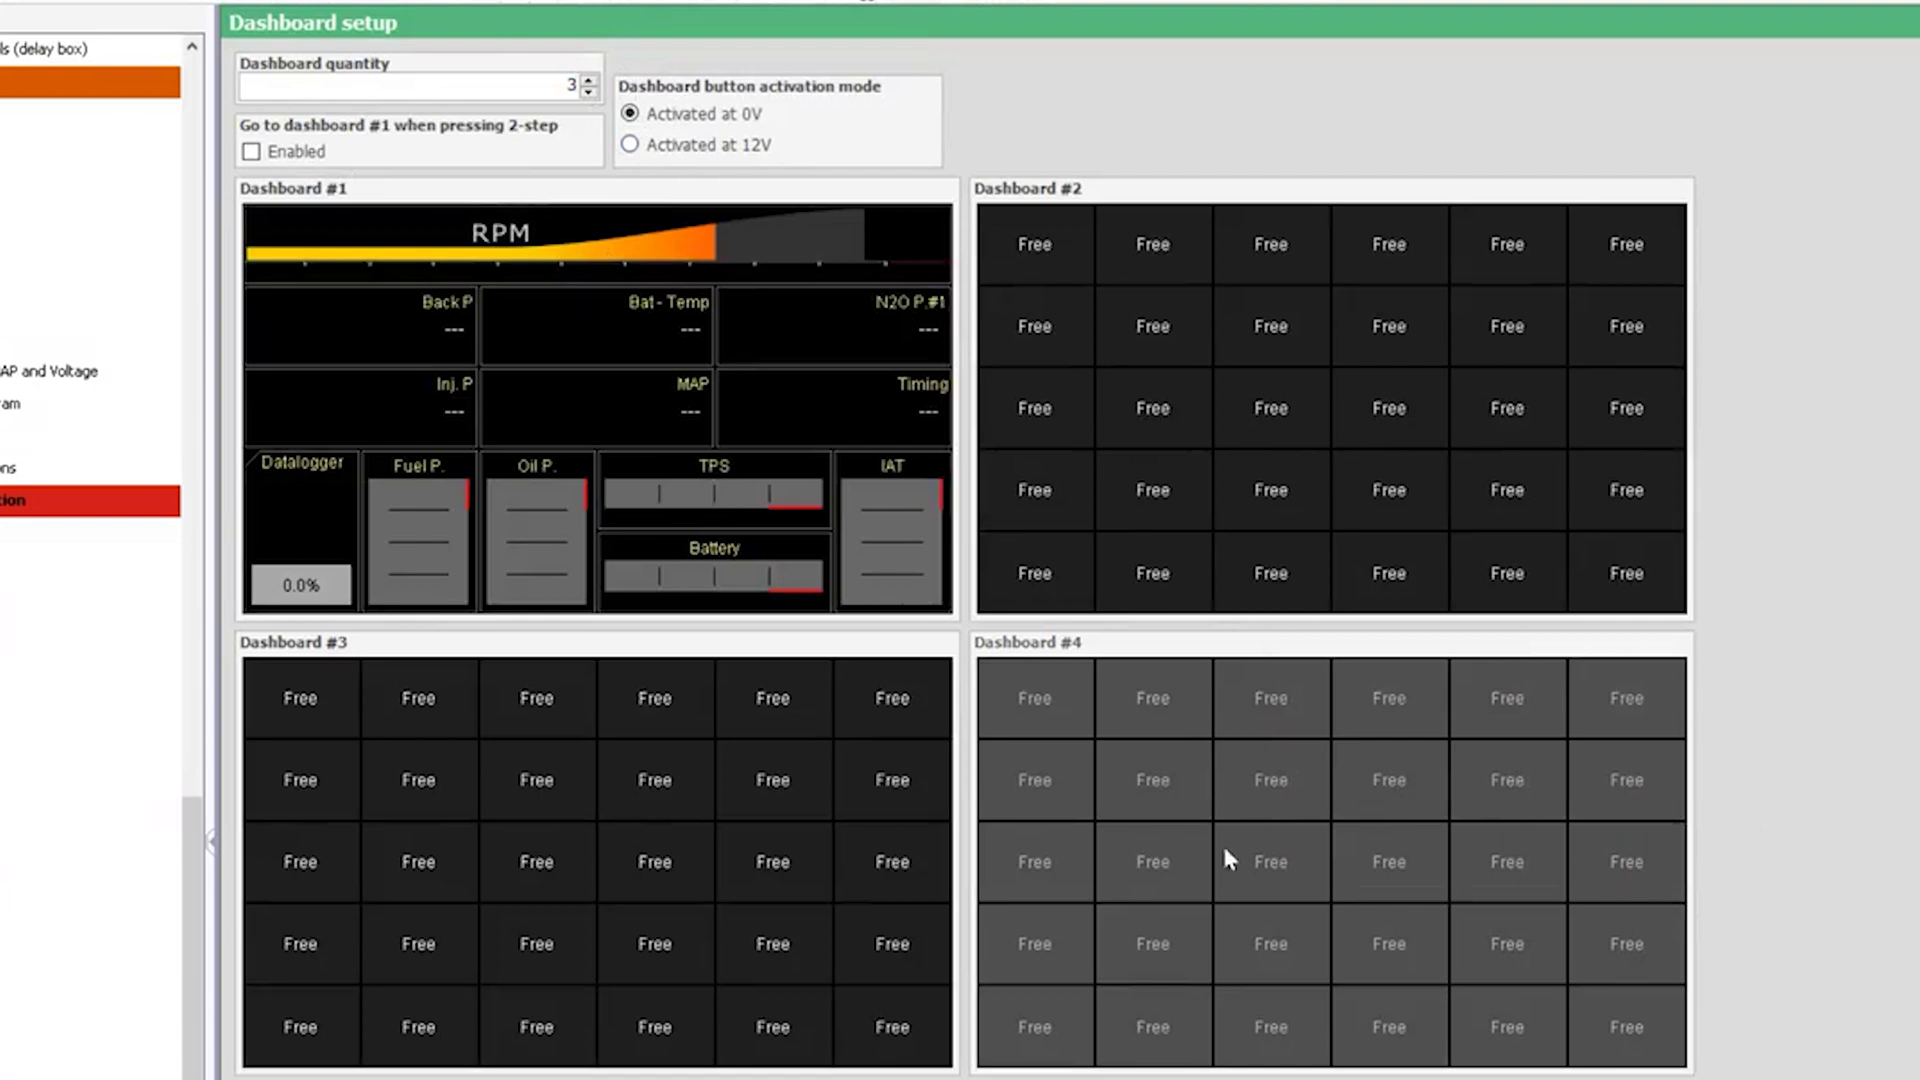
pyautogui.moveTo(553, 84); pyautogui.dragTo(622, 85)
pyautogui.write('4')
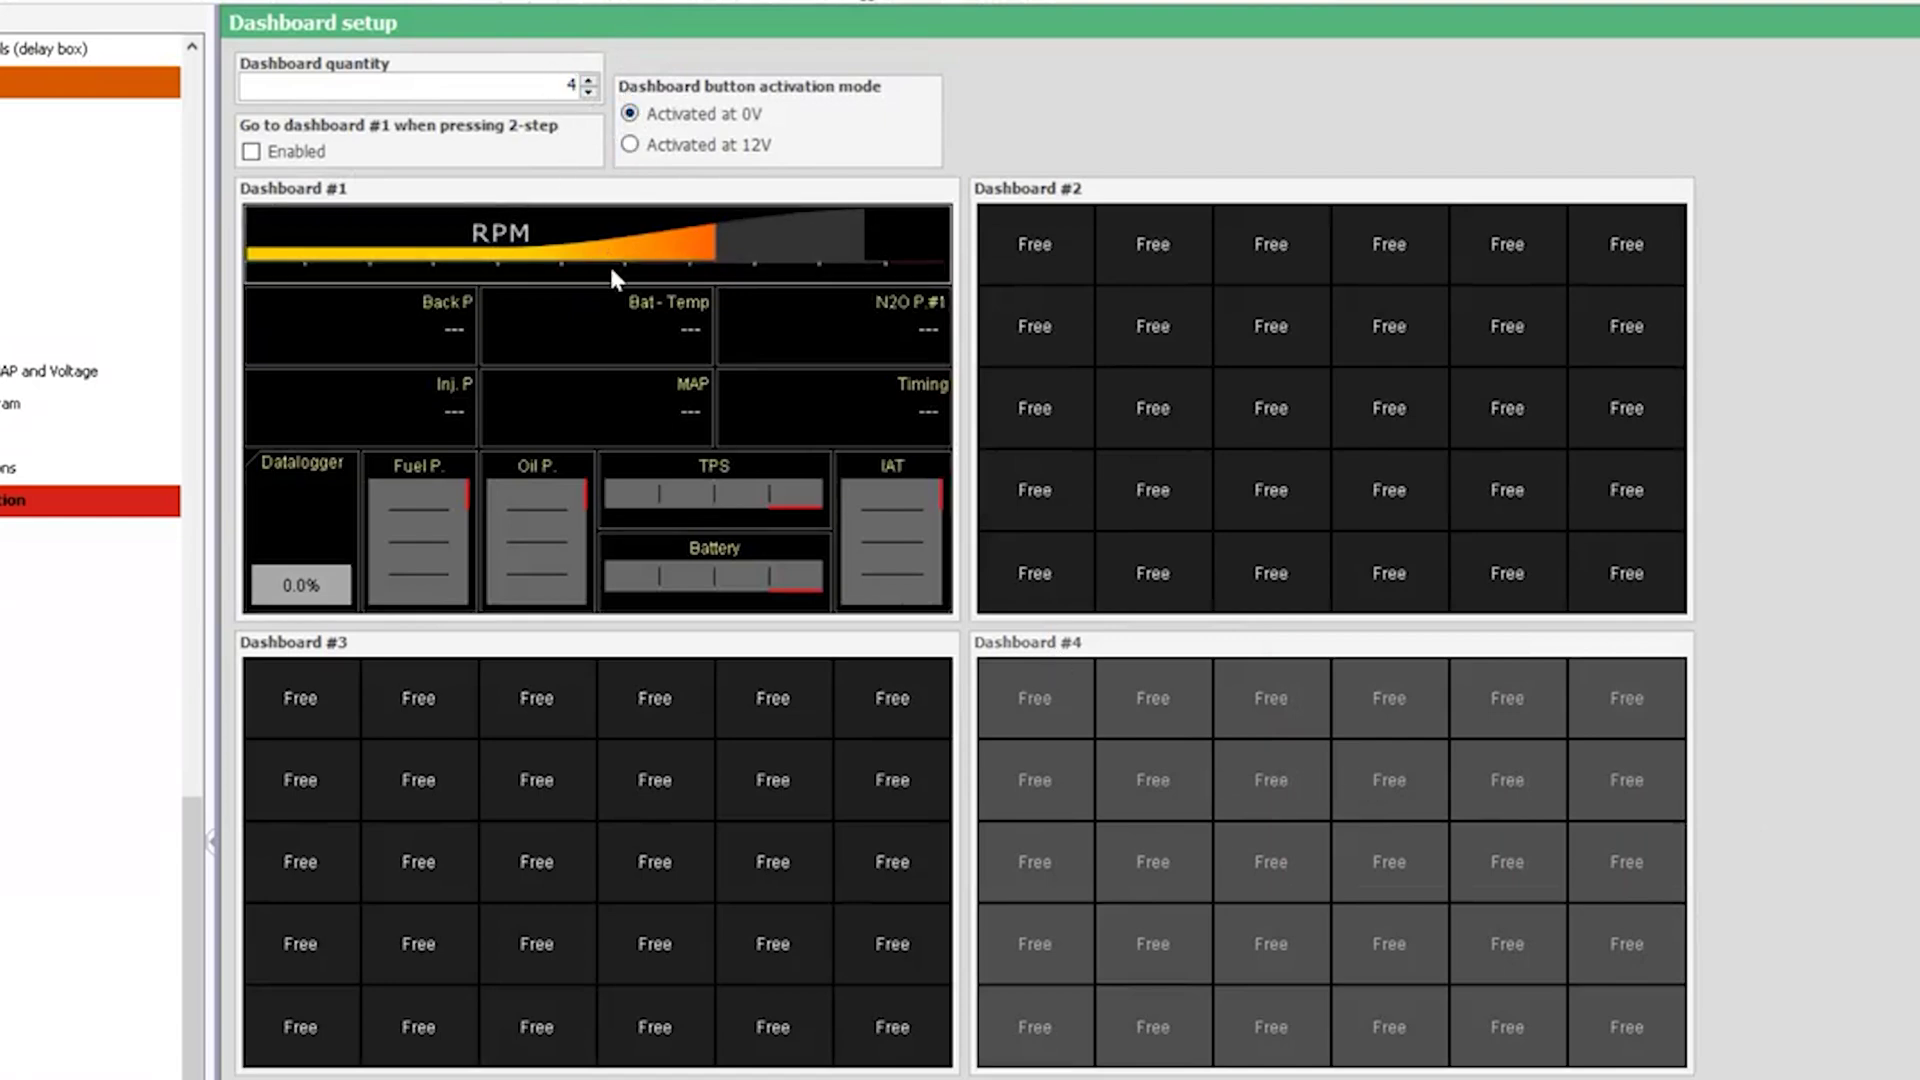
pyautogui.click(565, 257)
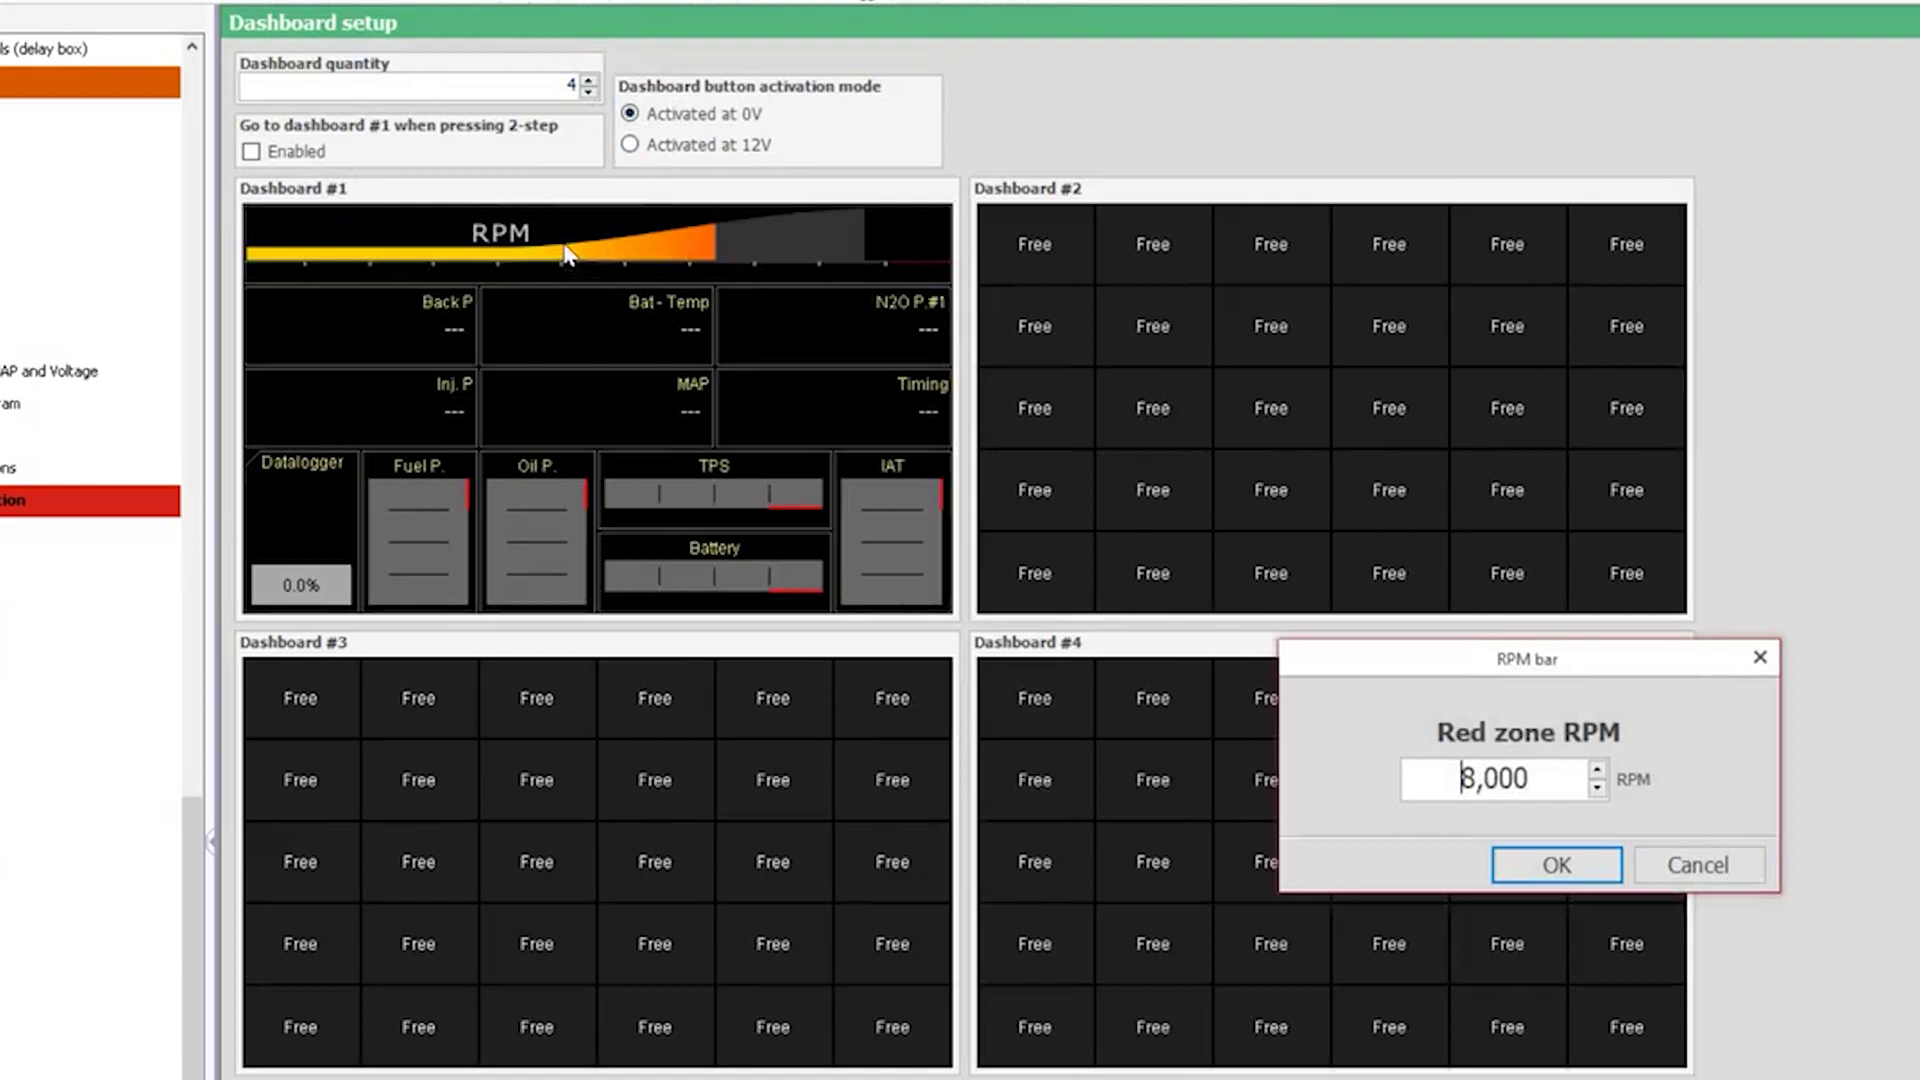
pyautogui.click(1700, 866)
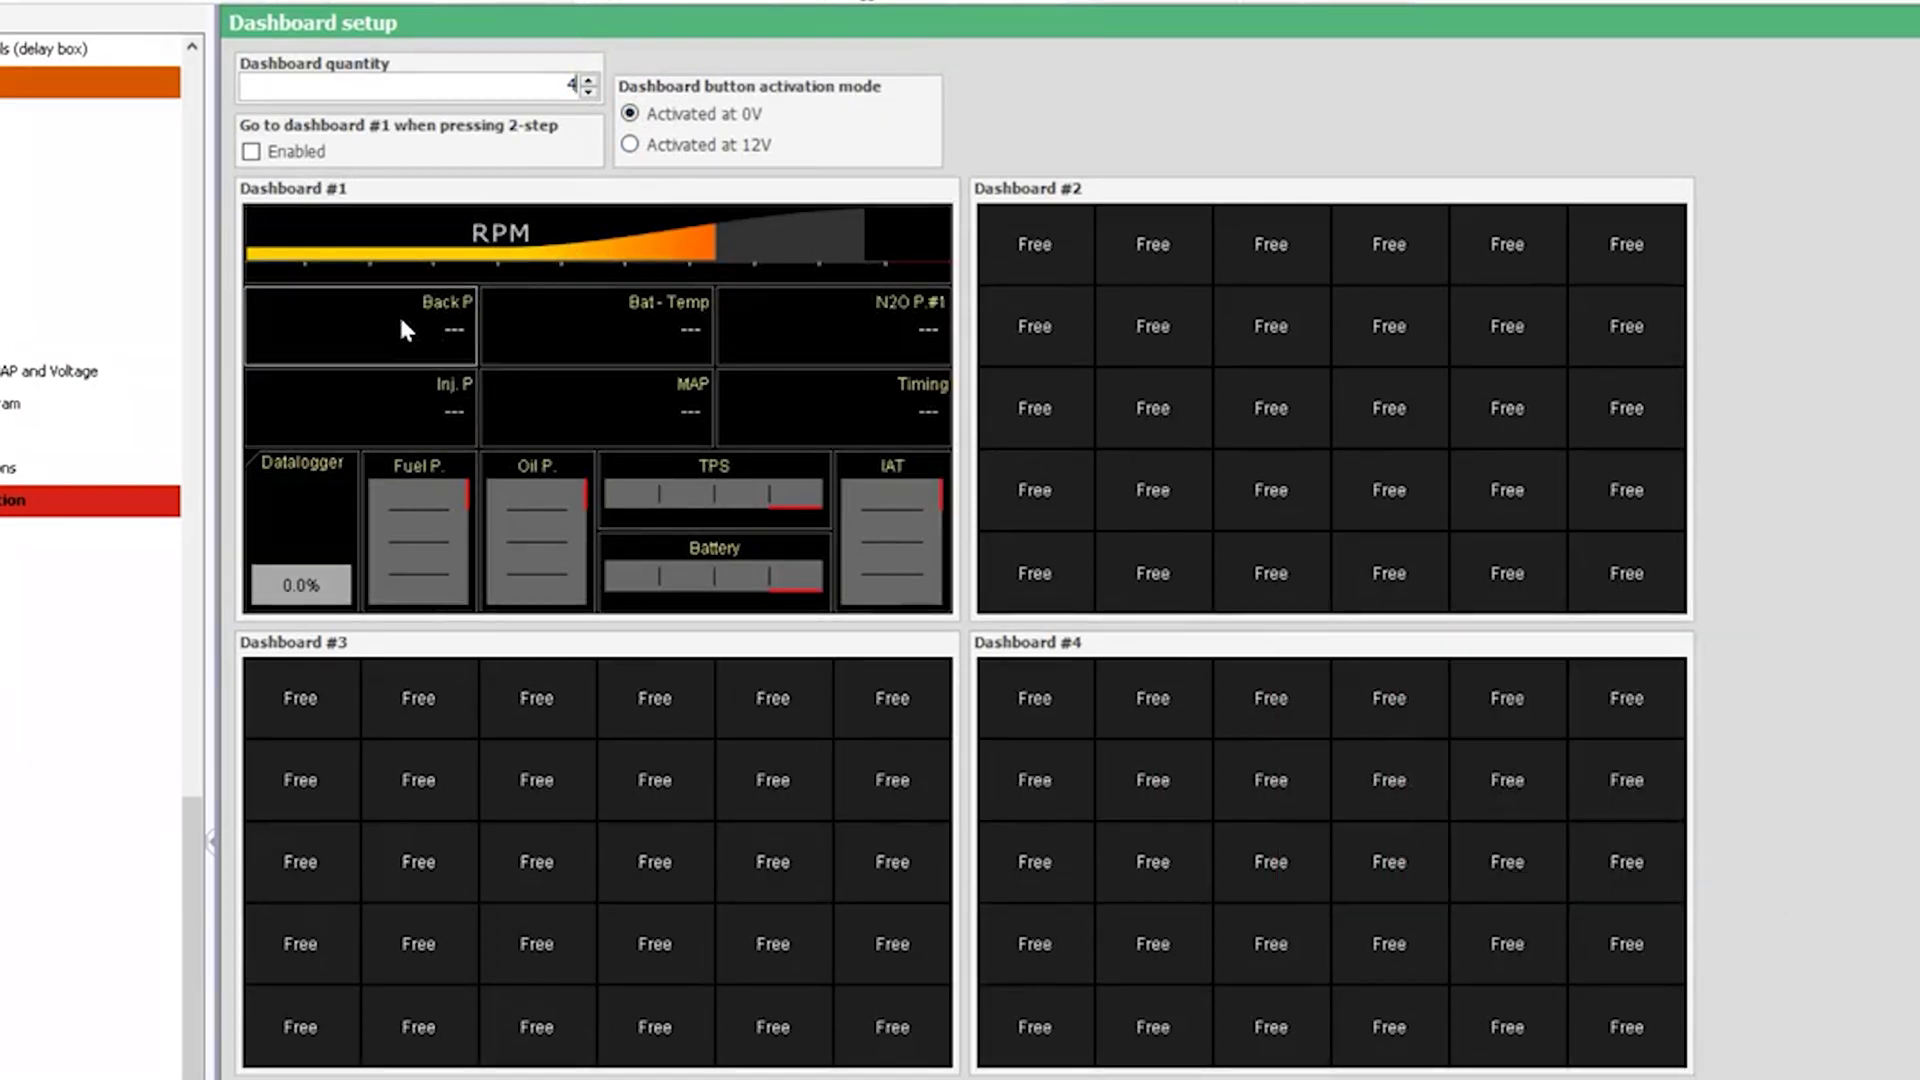
# Replace the Back pressure gauge on Dashboard #1 with Bracket: Delay 1 in Data (1x2) size.
pyautogui.click(265, 316)
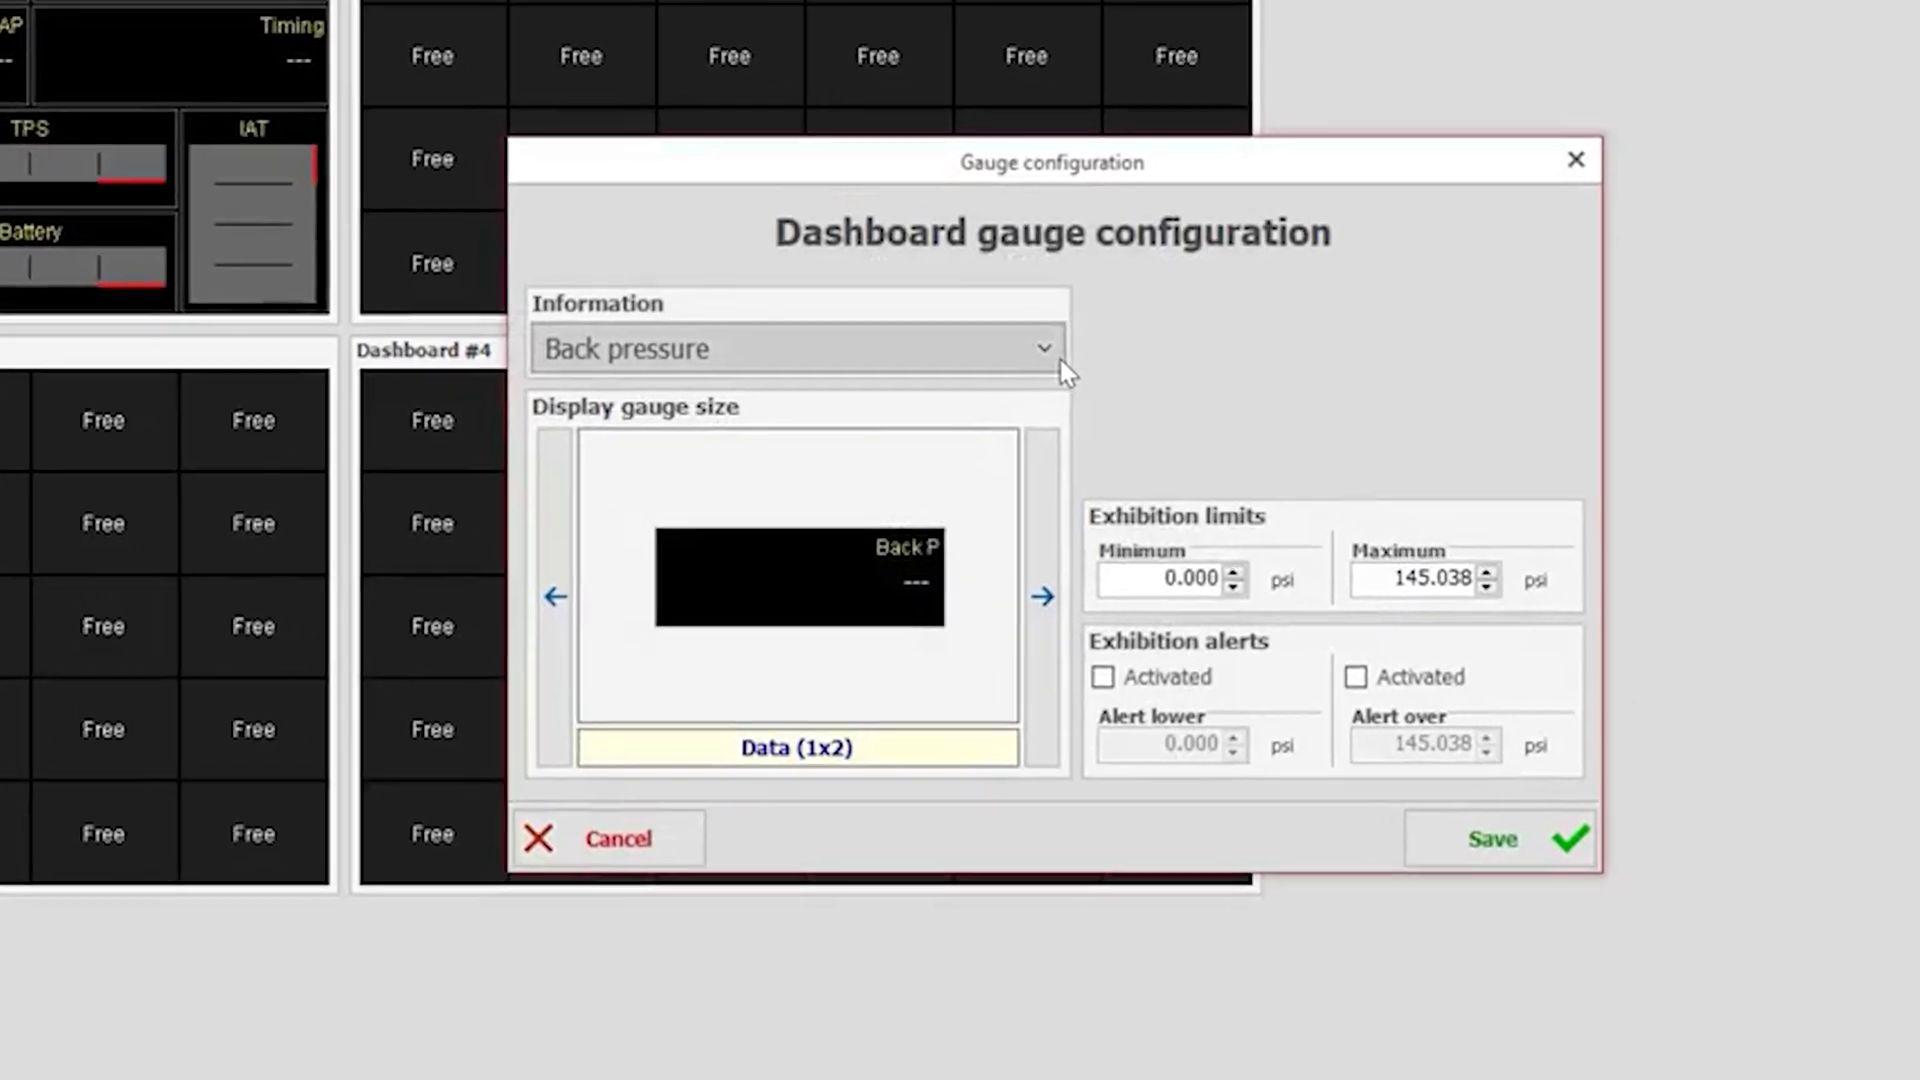
pyautogui.click(1048, 354)
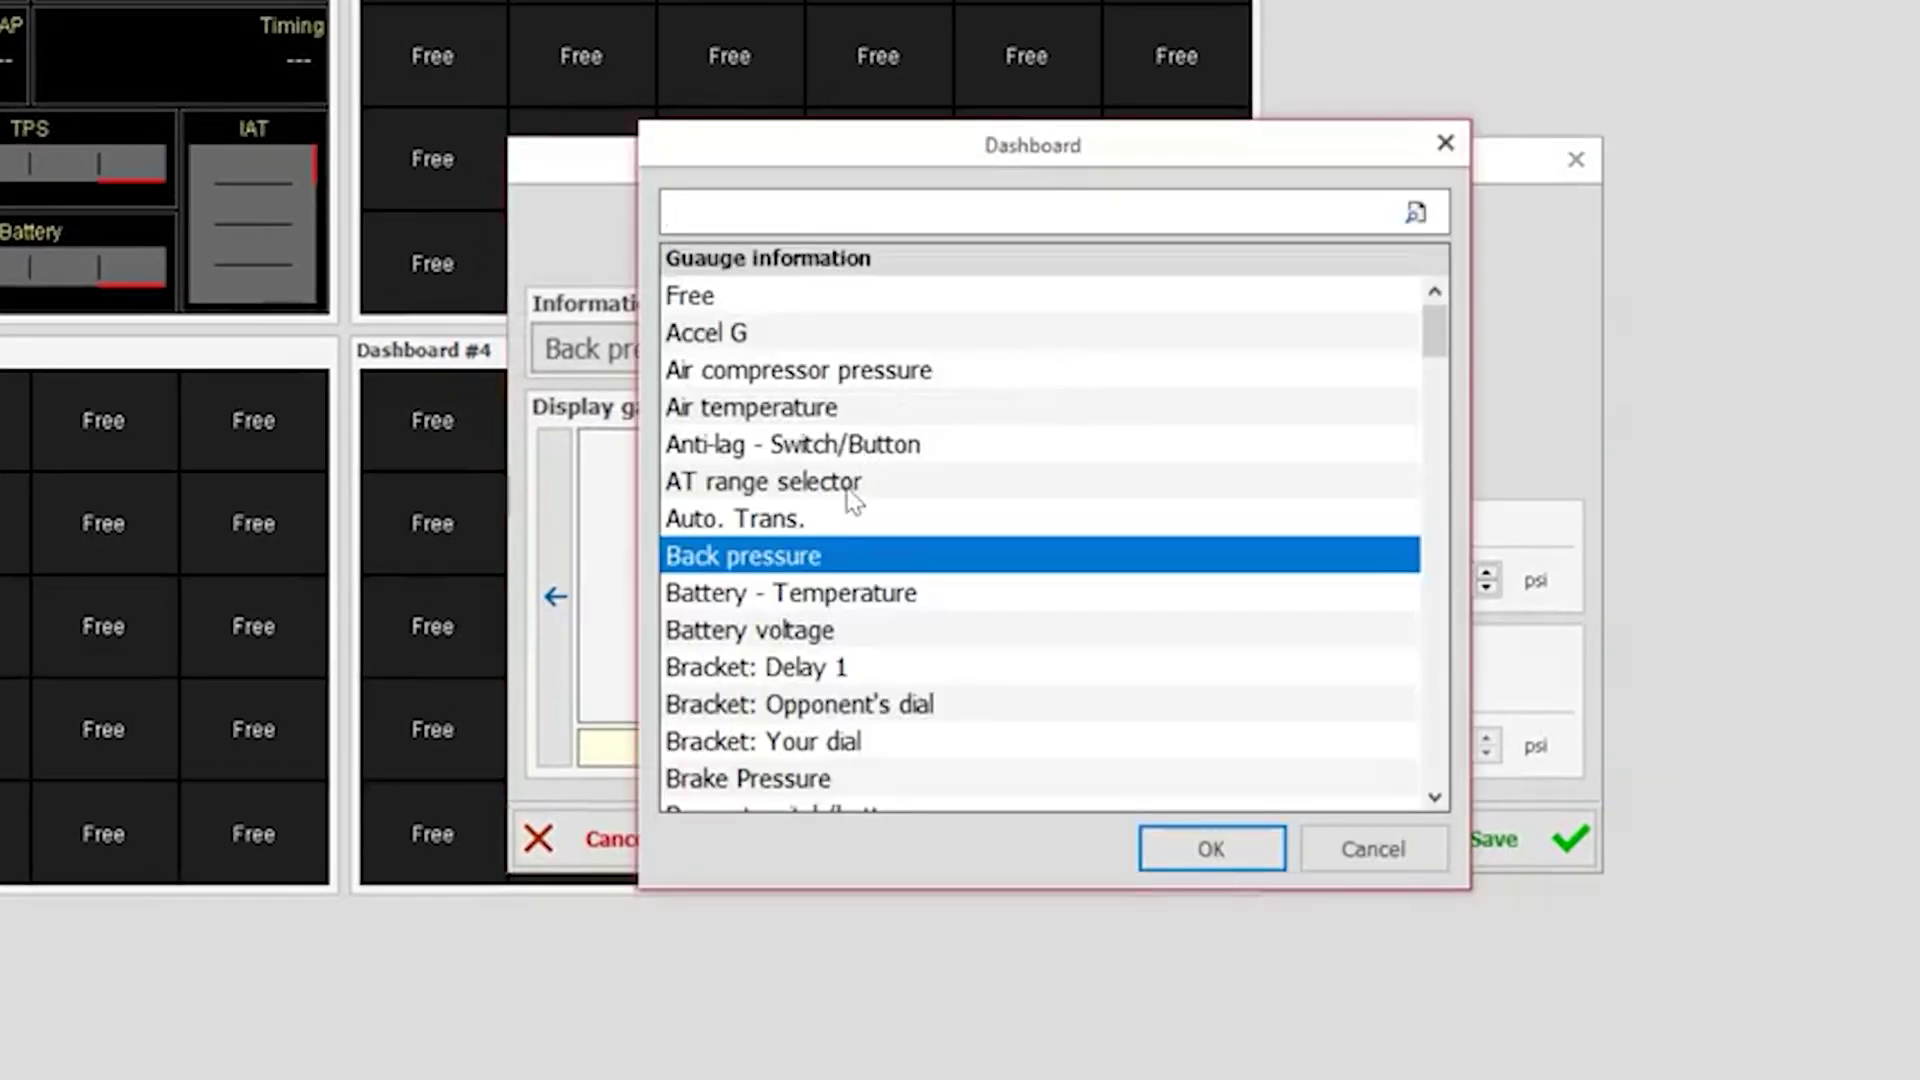
pyautogui.scroll(-1, 845, 498)
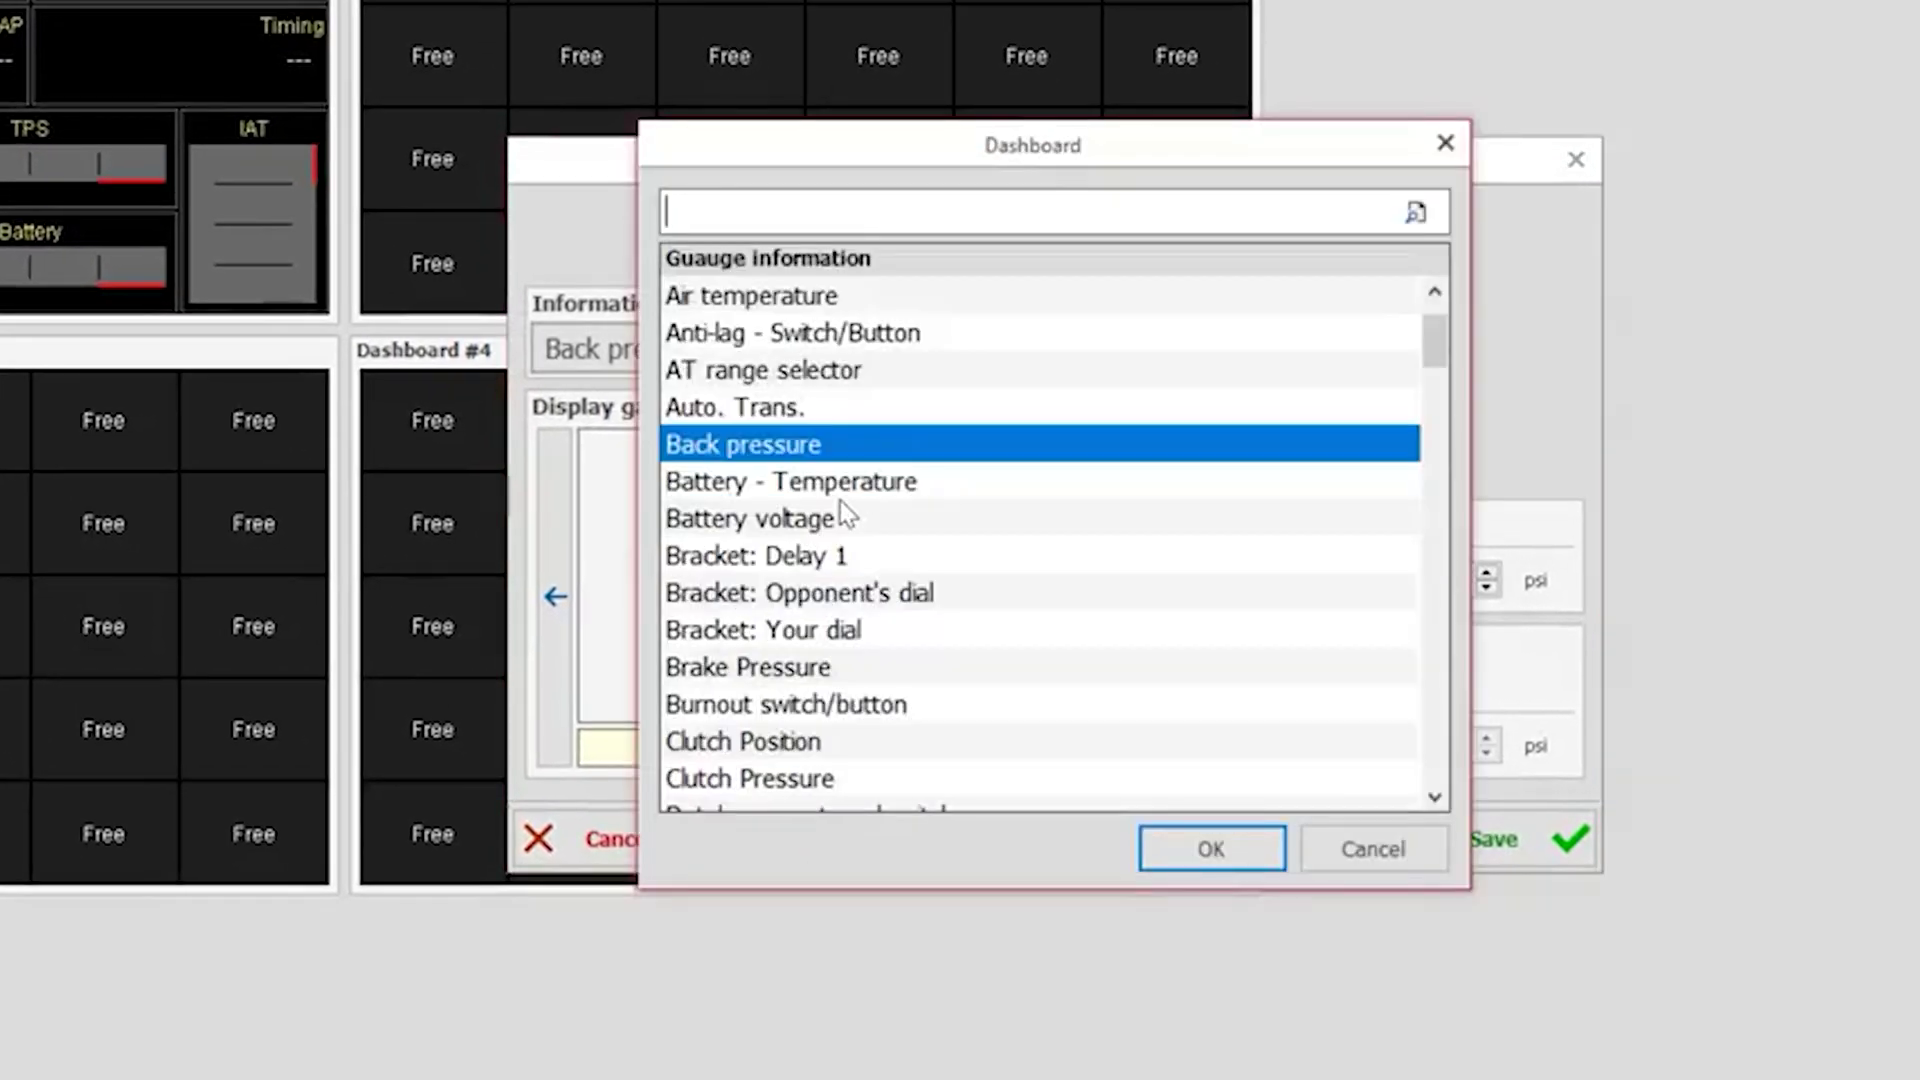
pyautogui.click(785, 558)
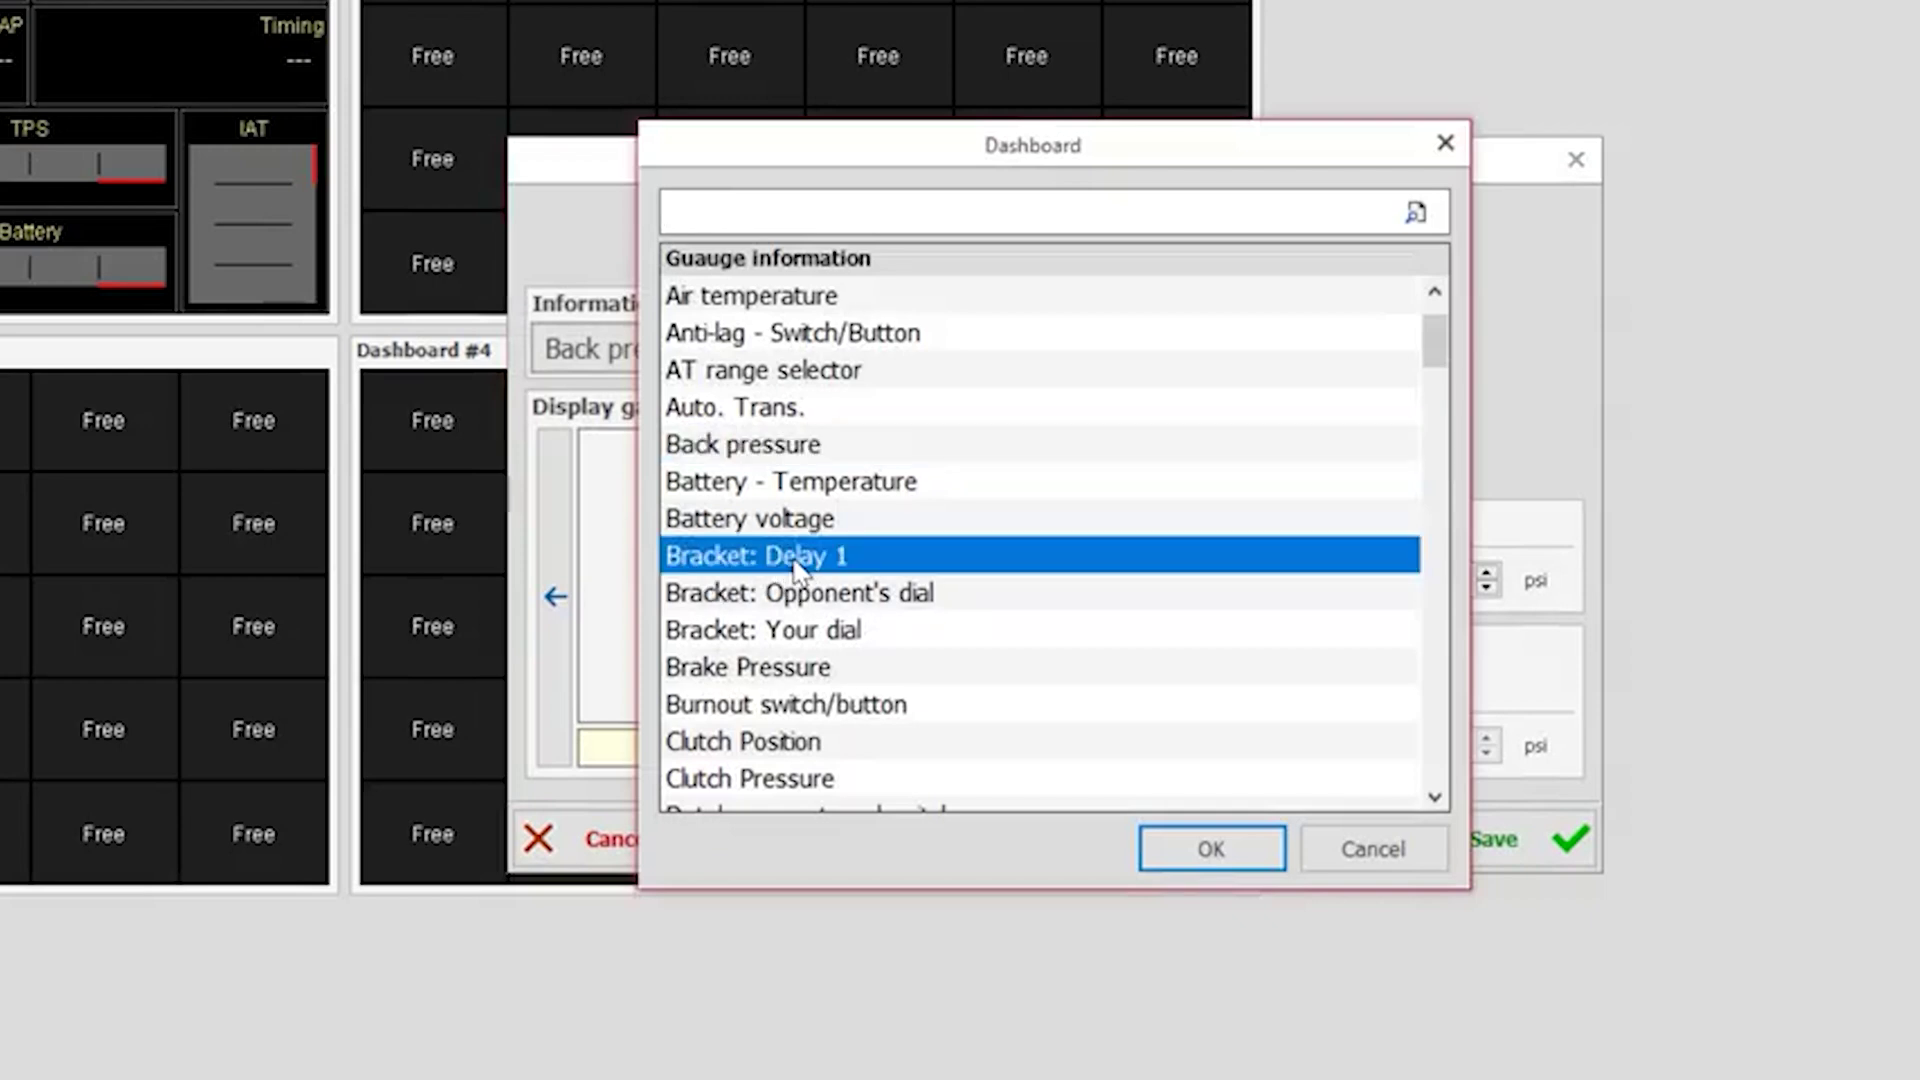
pyautogui.click(1187, 857)
pyautogui.click(1041, 598)
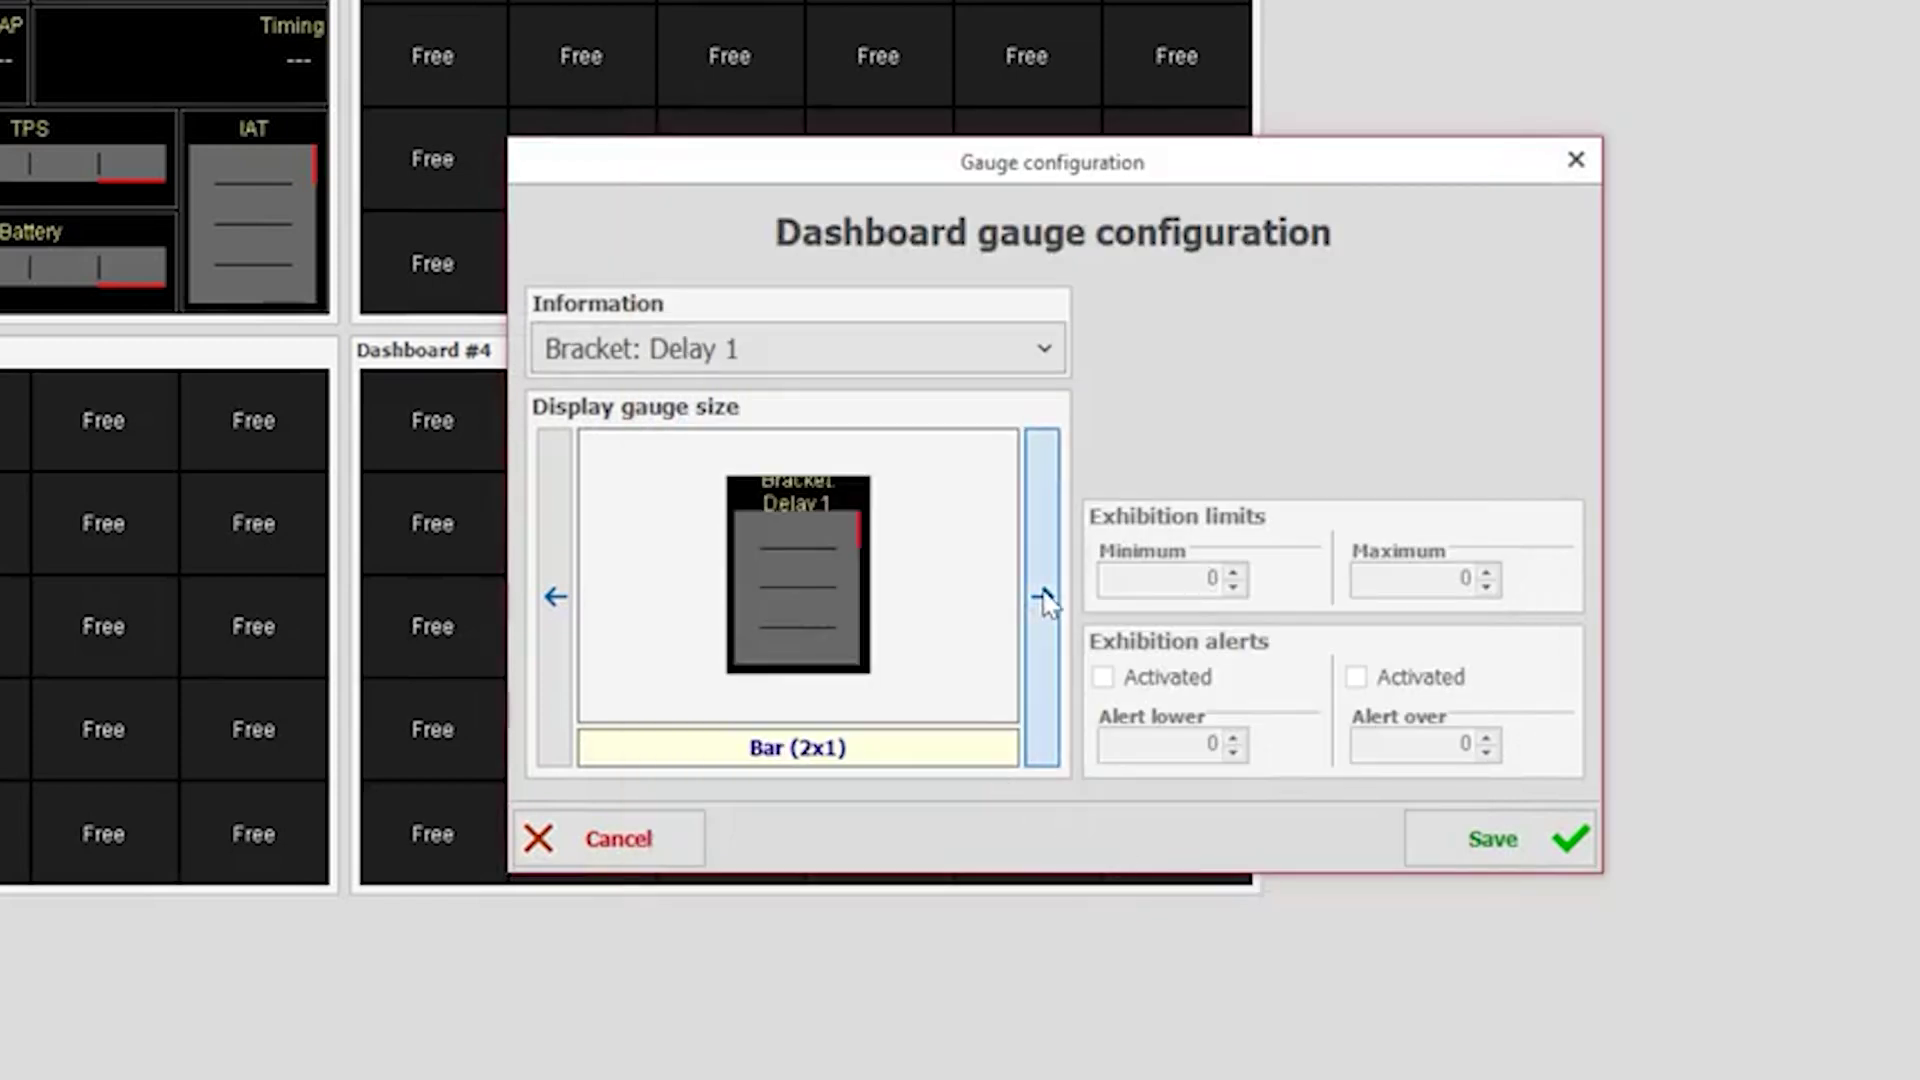
pyautogui.click(1041, 598)
pyautogui.click(1041, 598)
pyautogui.click(1041, 598)
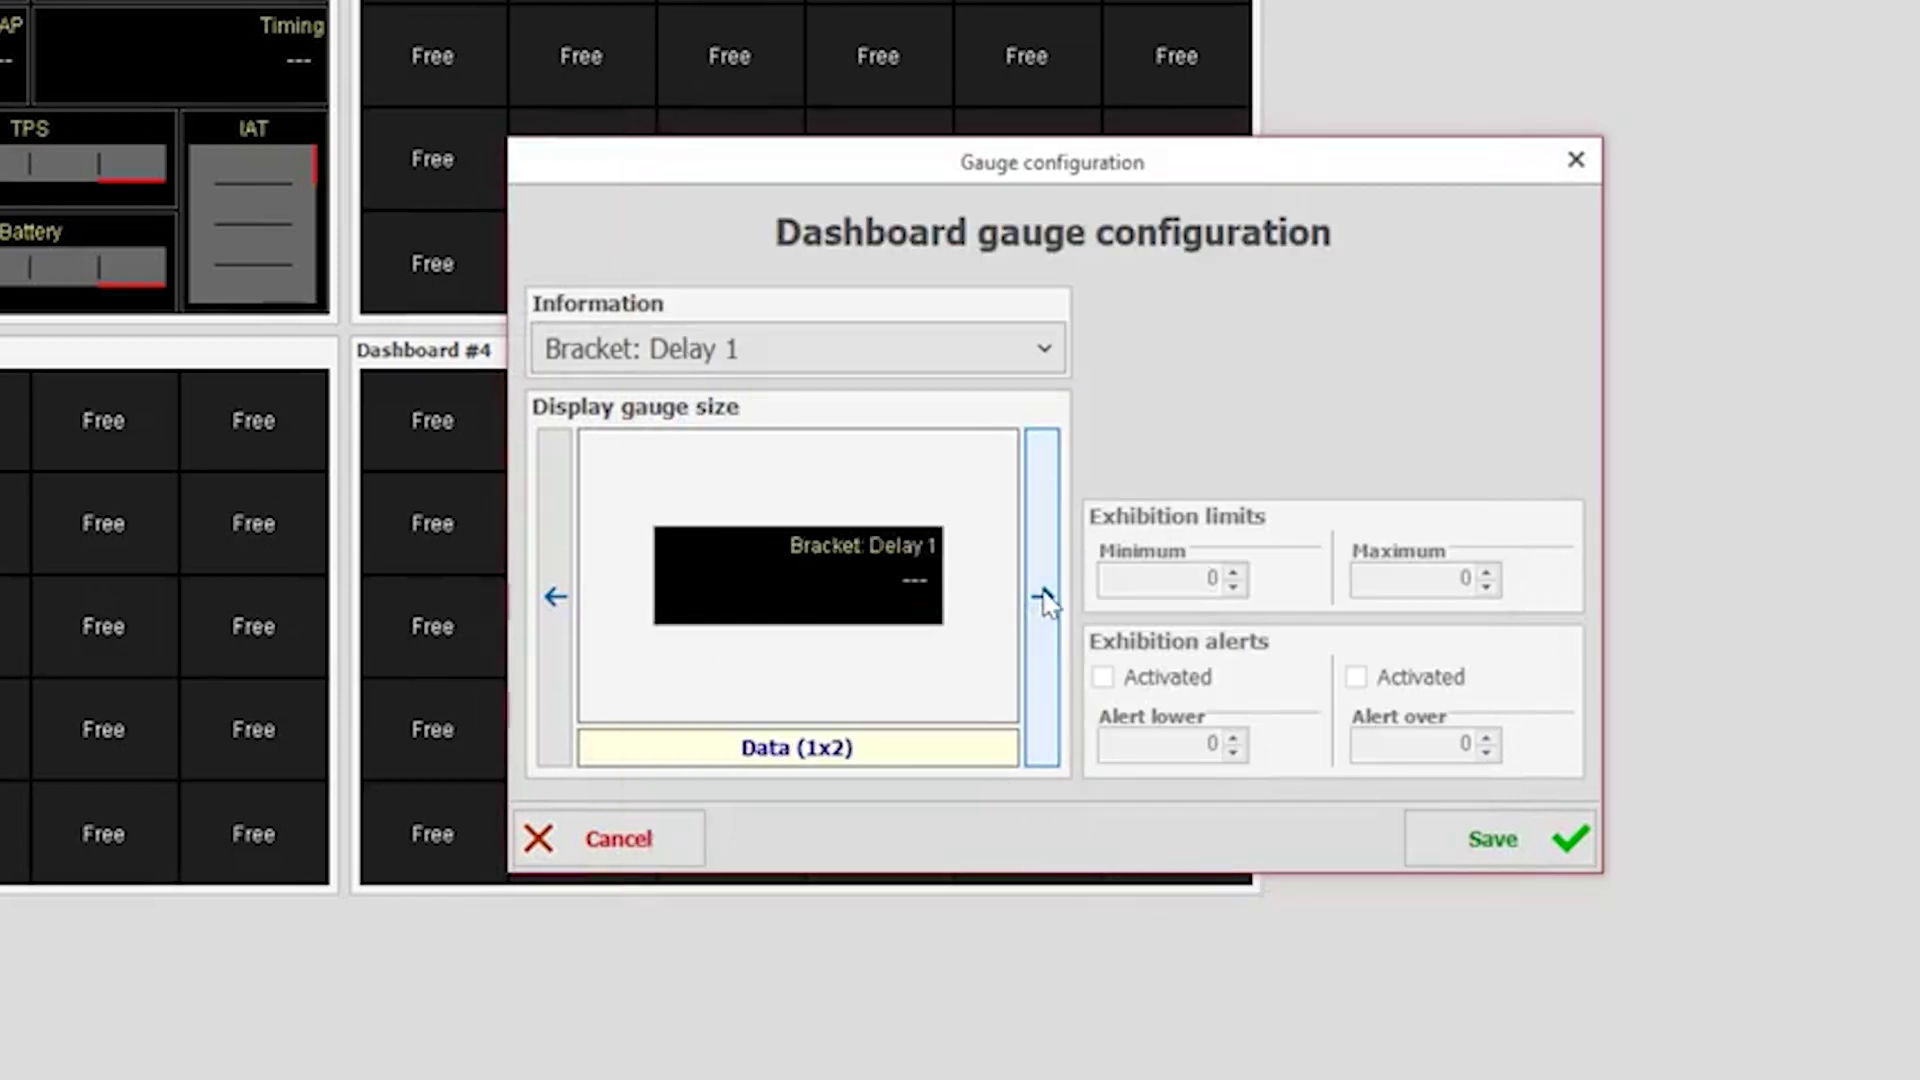
pyautogui.click(1487, 860)
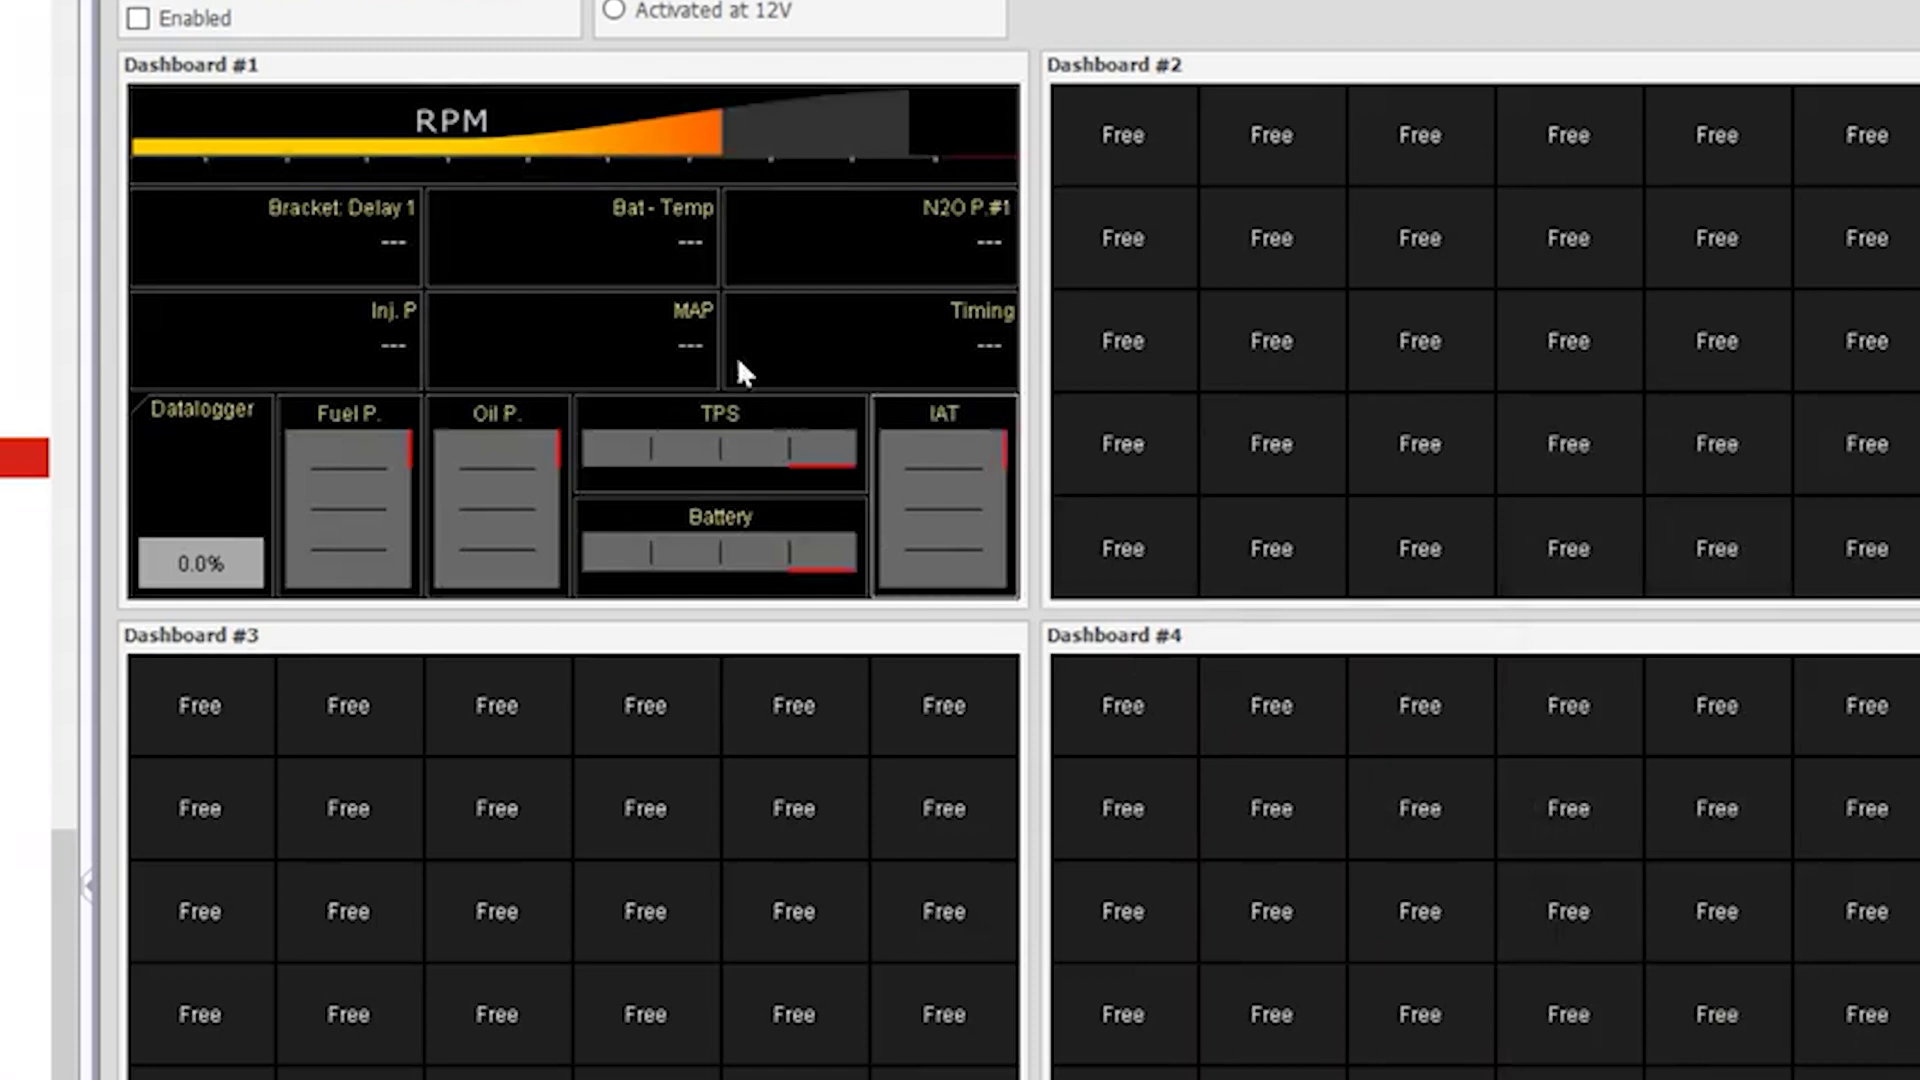
# Replace the battery temperature gauge on Dashboard #1 with Bracket: Your dial in Data (1x2) size.
pyautogui.doubleClick(450, 225)
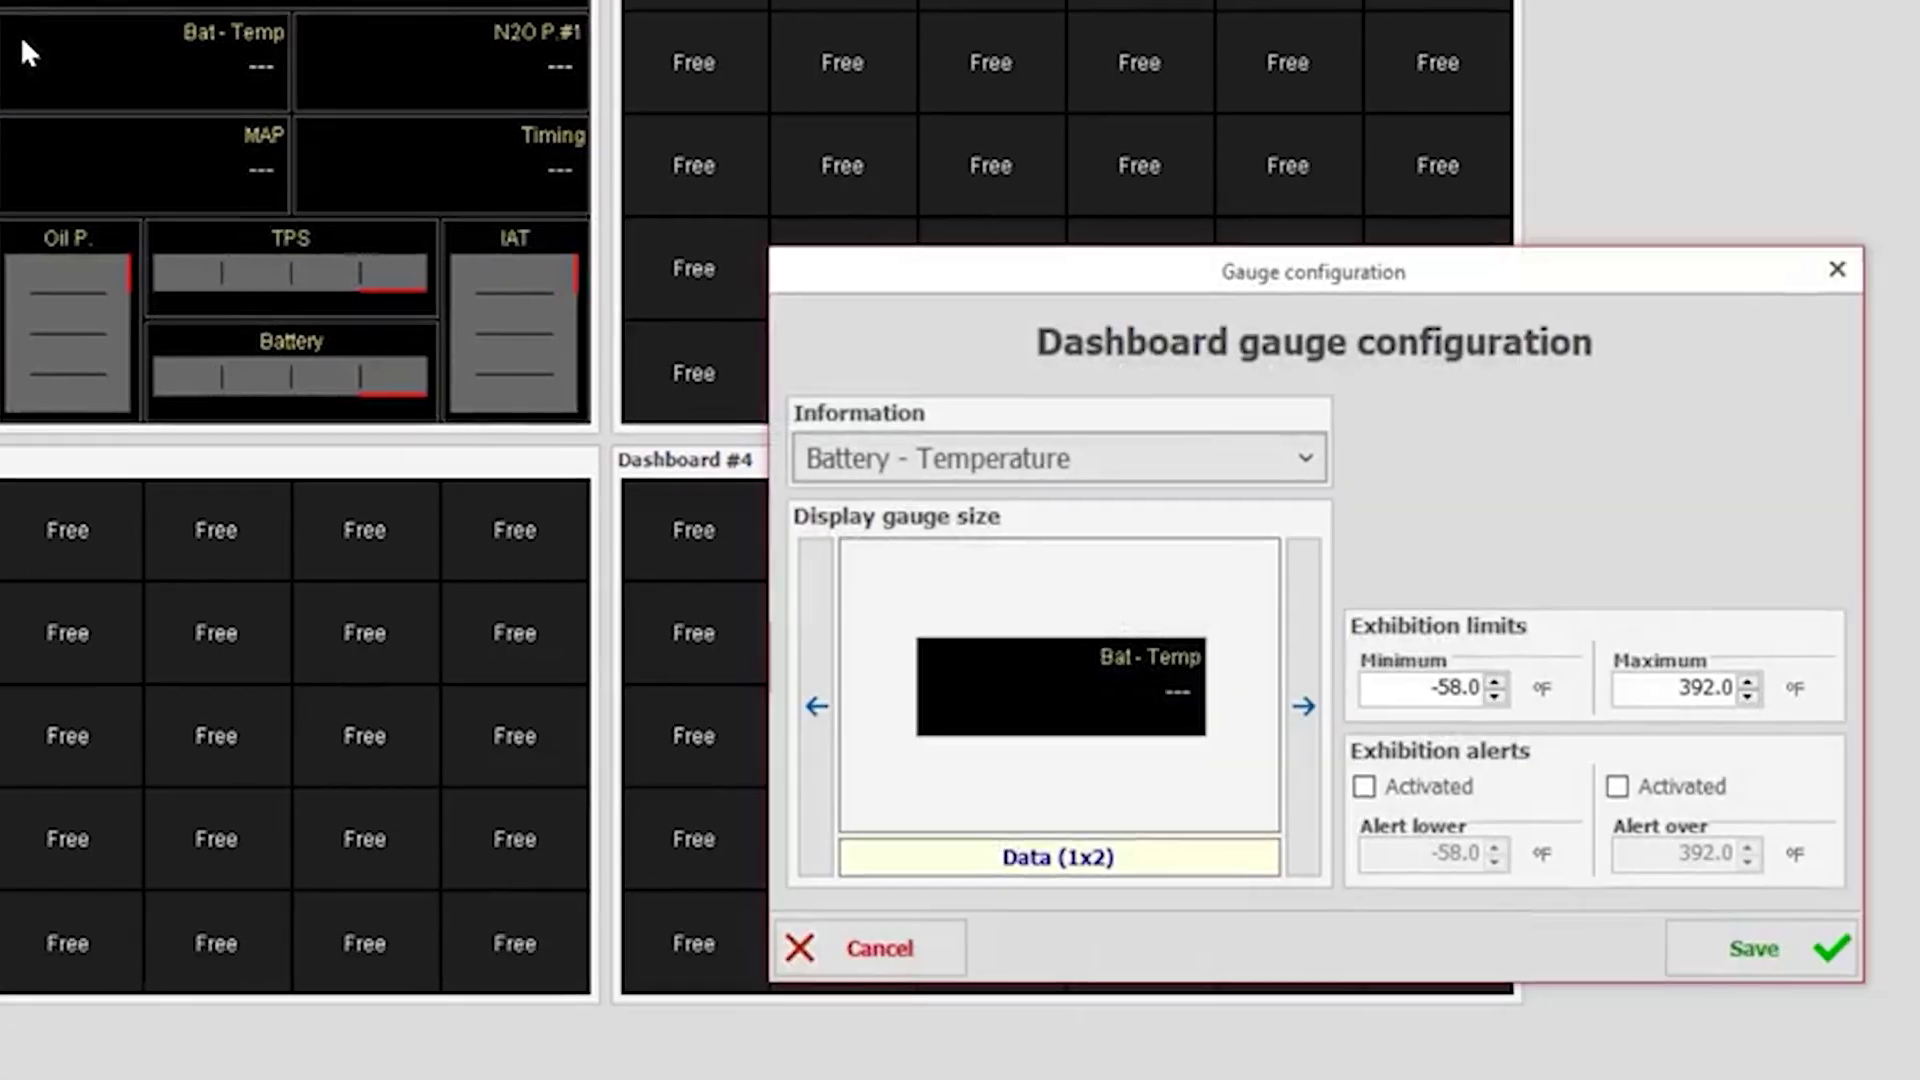
pyautogui.click(999, 330)
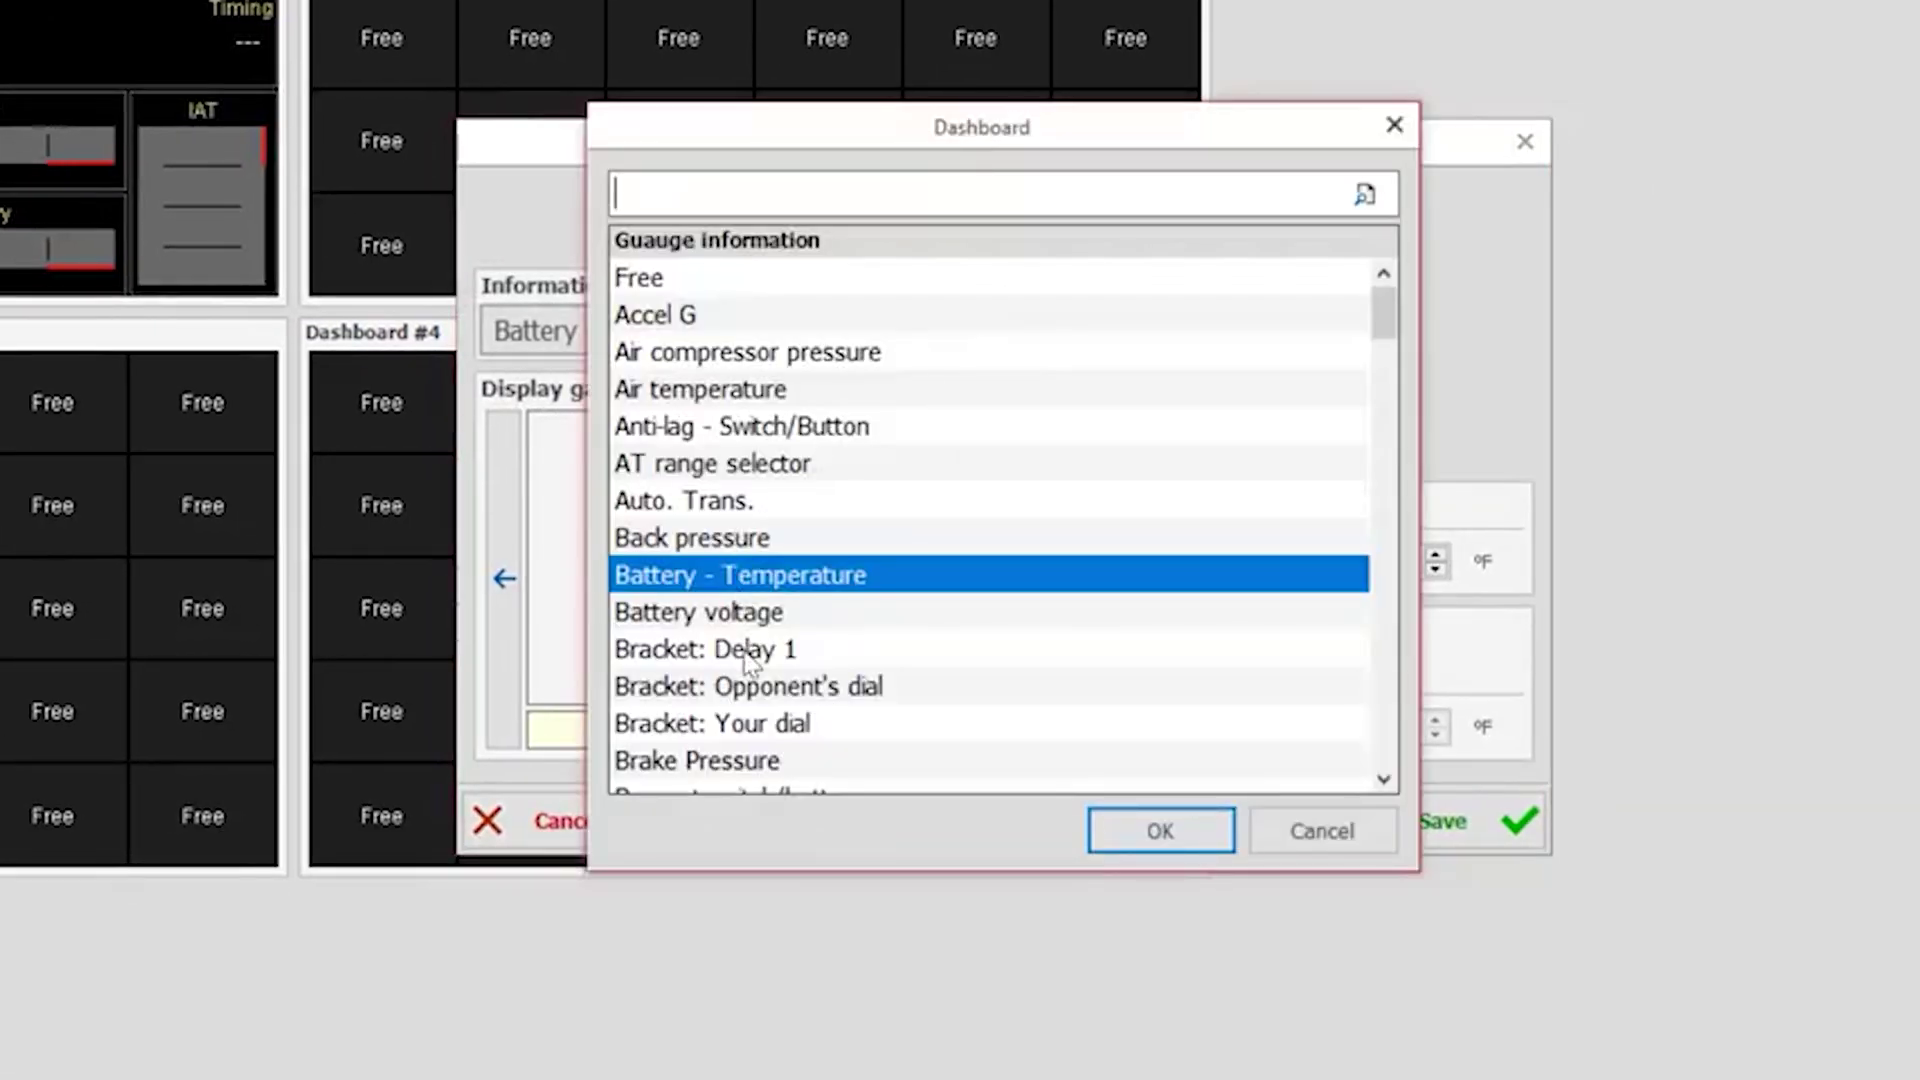
pyautogui.click(727, 738)
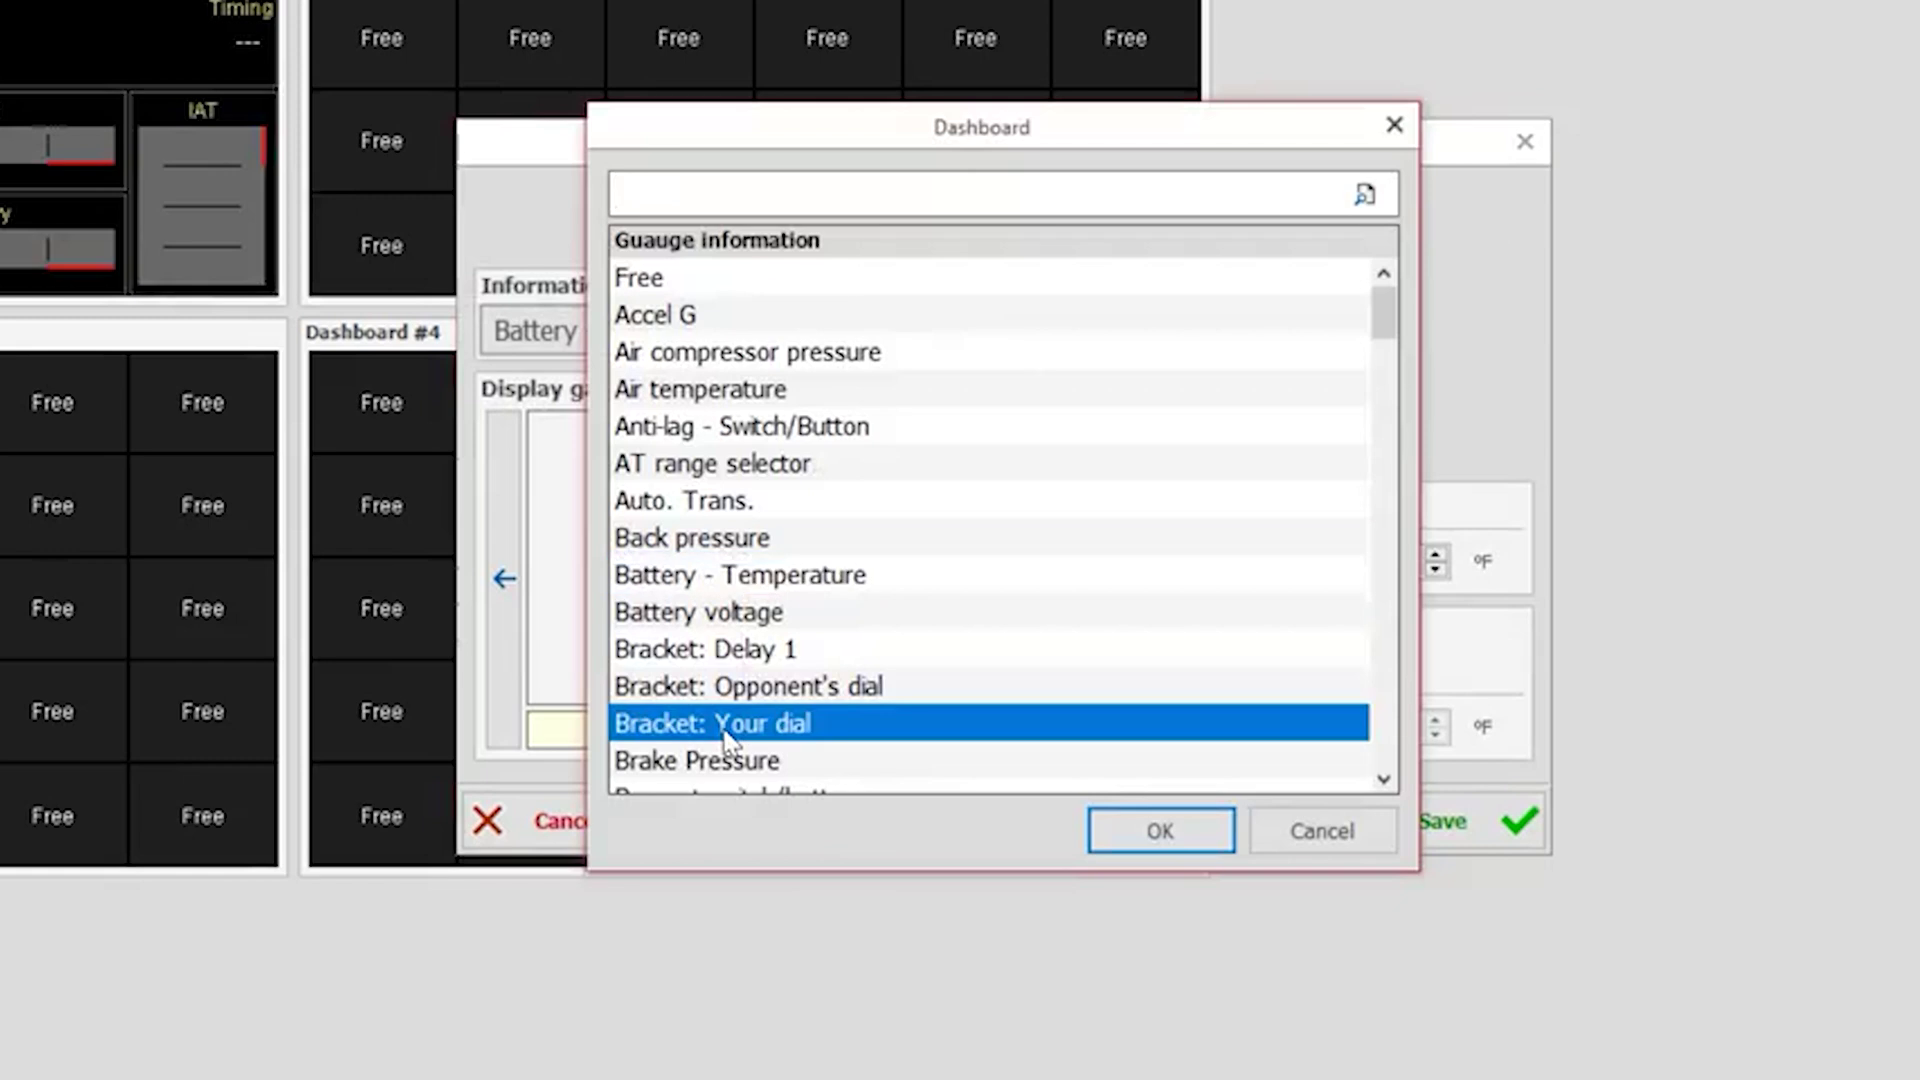
pyautogui.click(1122, 836)
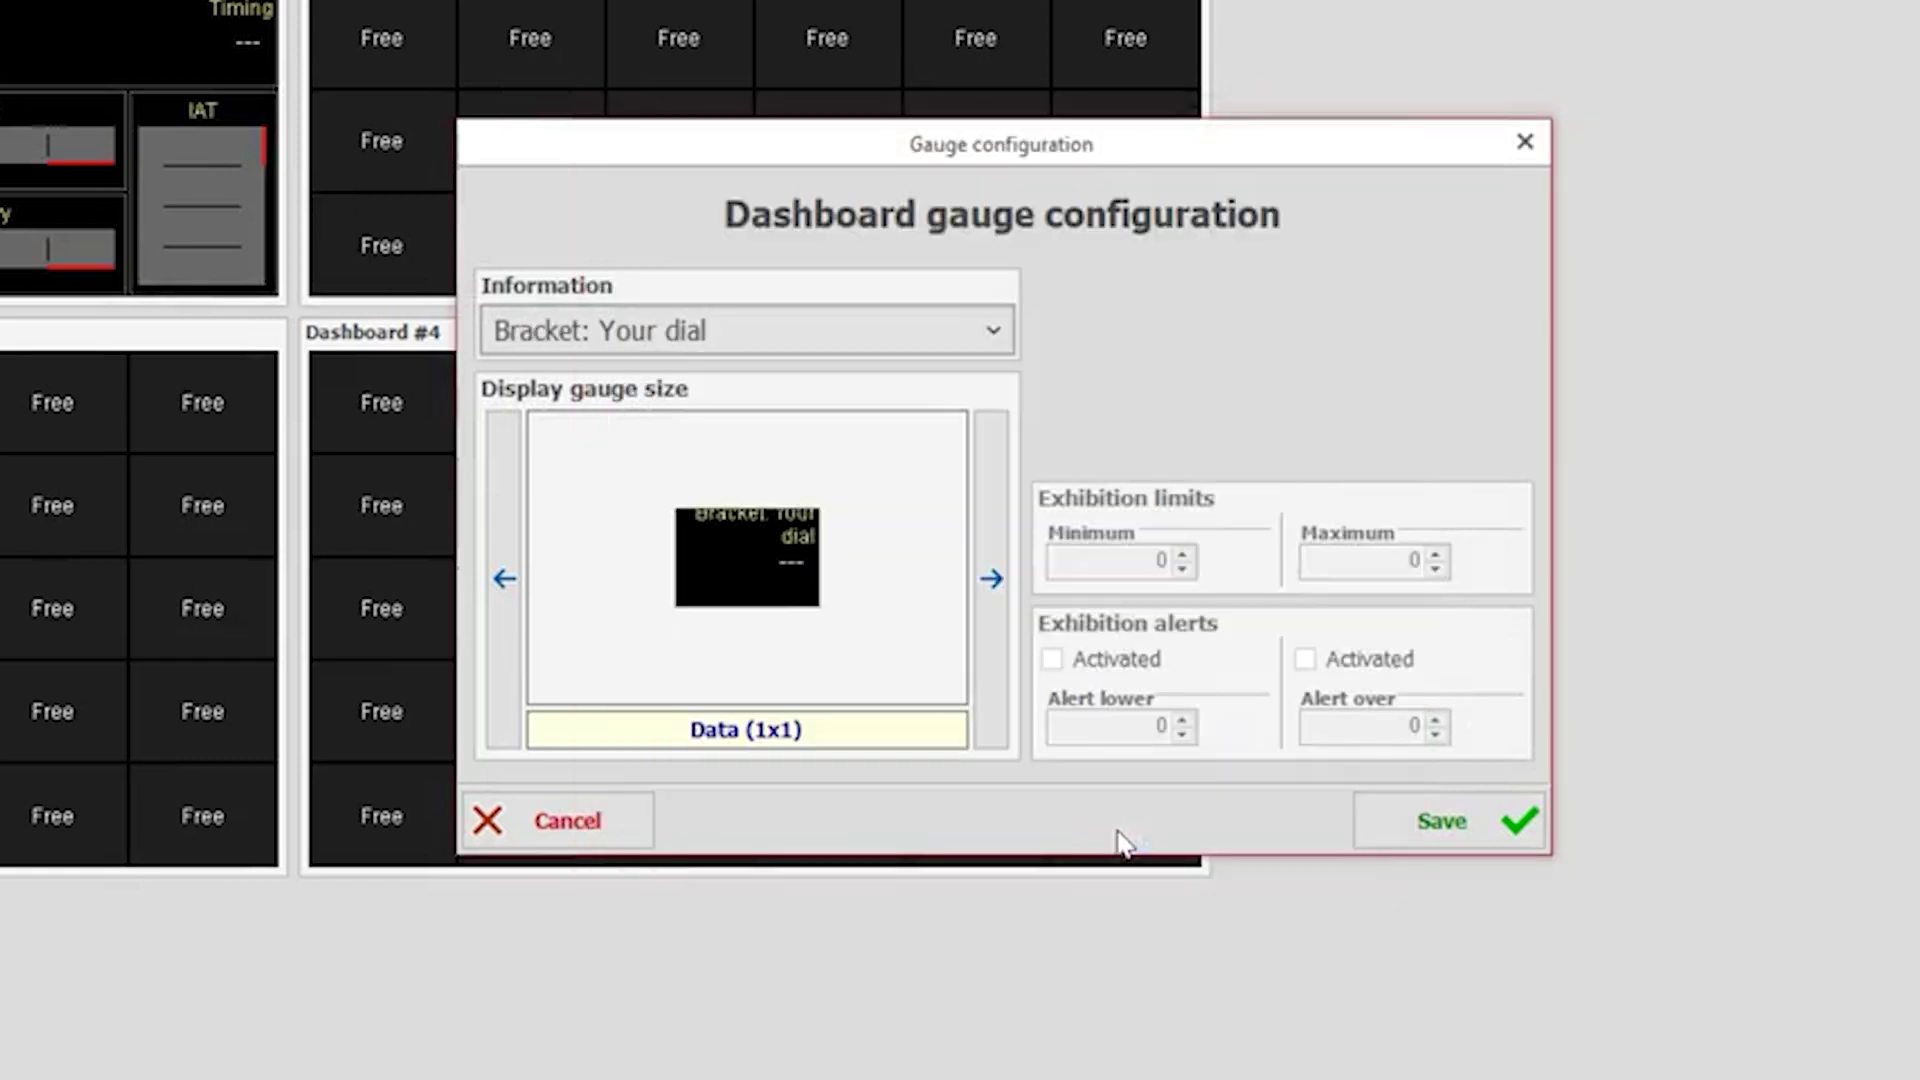
pyautogui.click(992, 600)
pyautogui.click(992, 600)
pyautogui.click(992, 600)
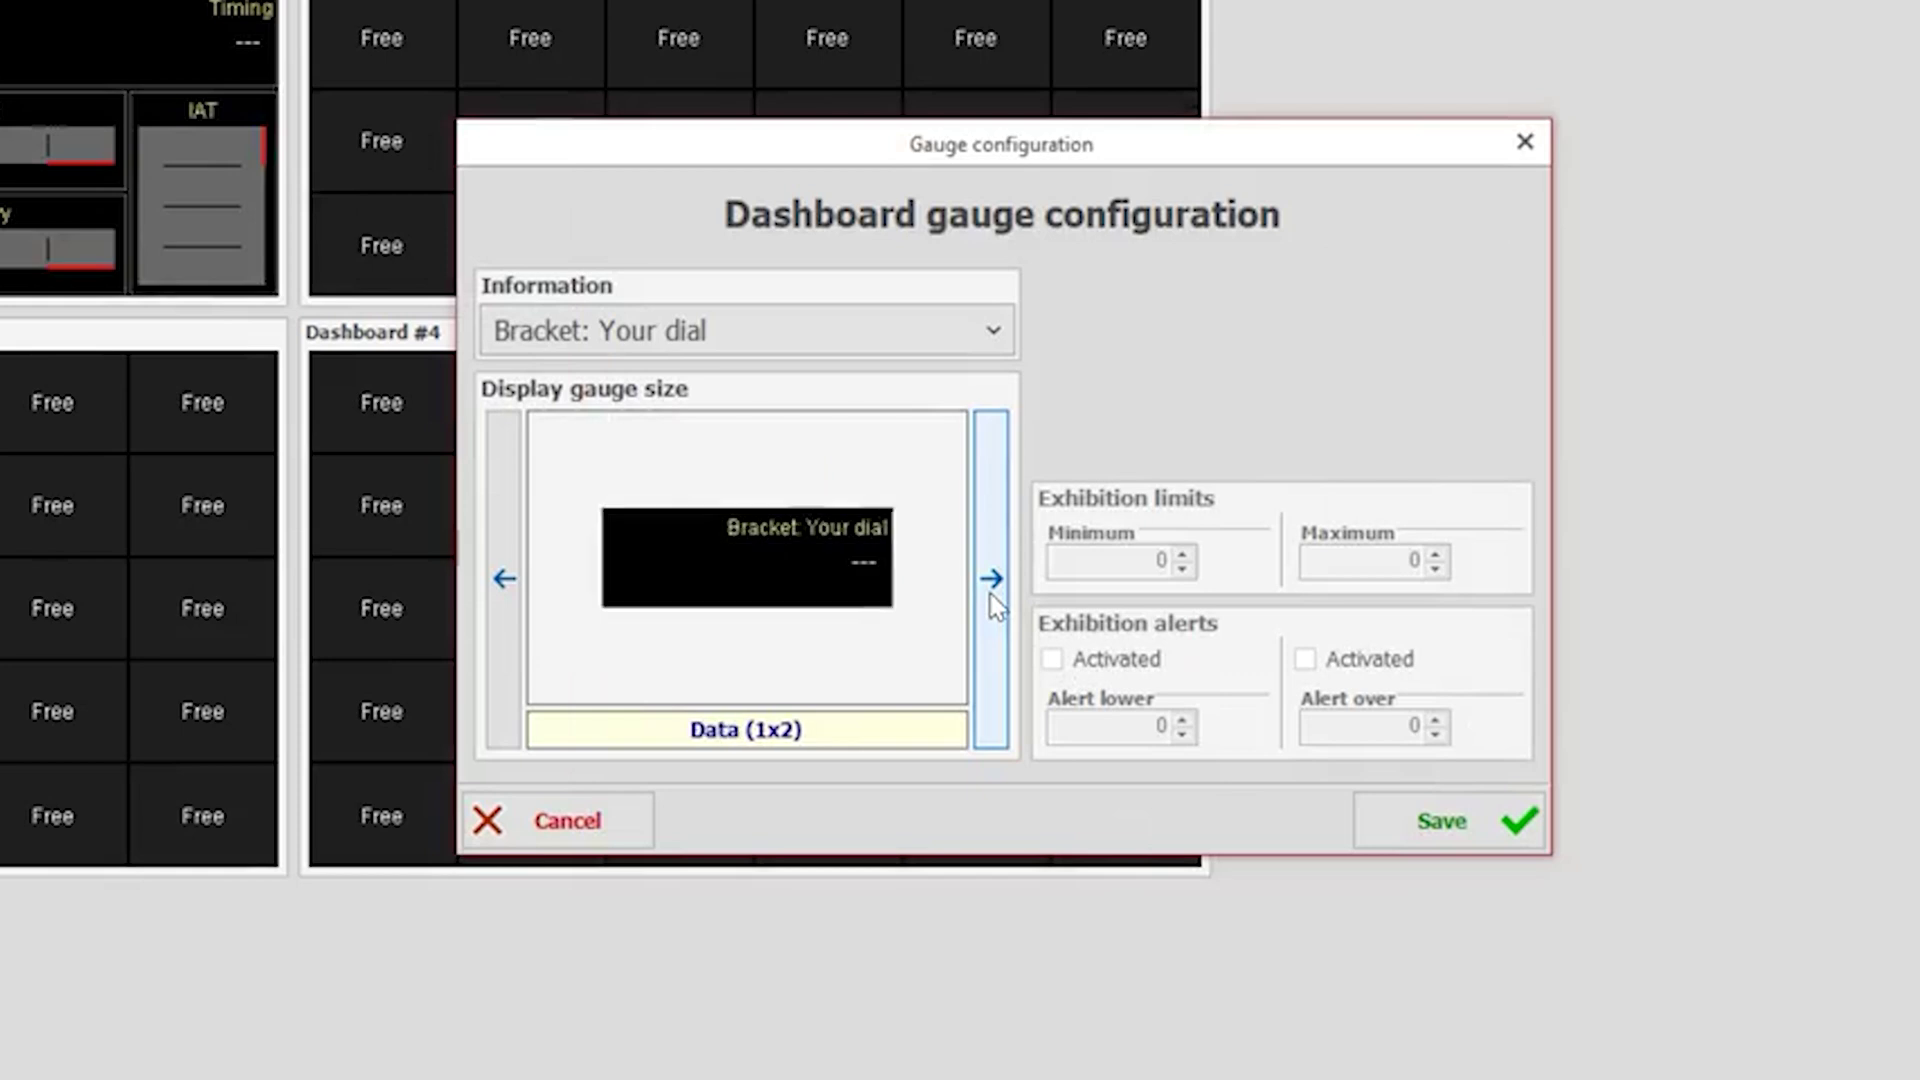
pyautogui.click(1414, 823)
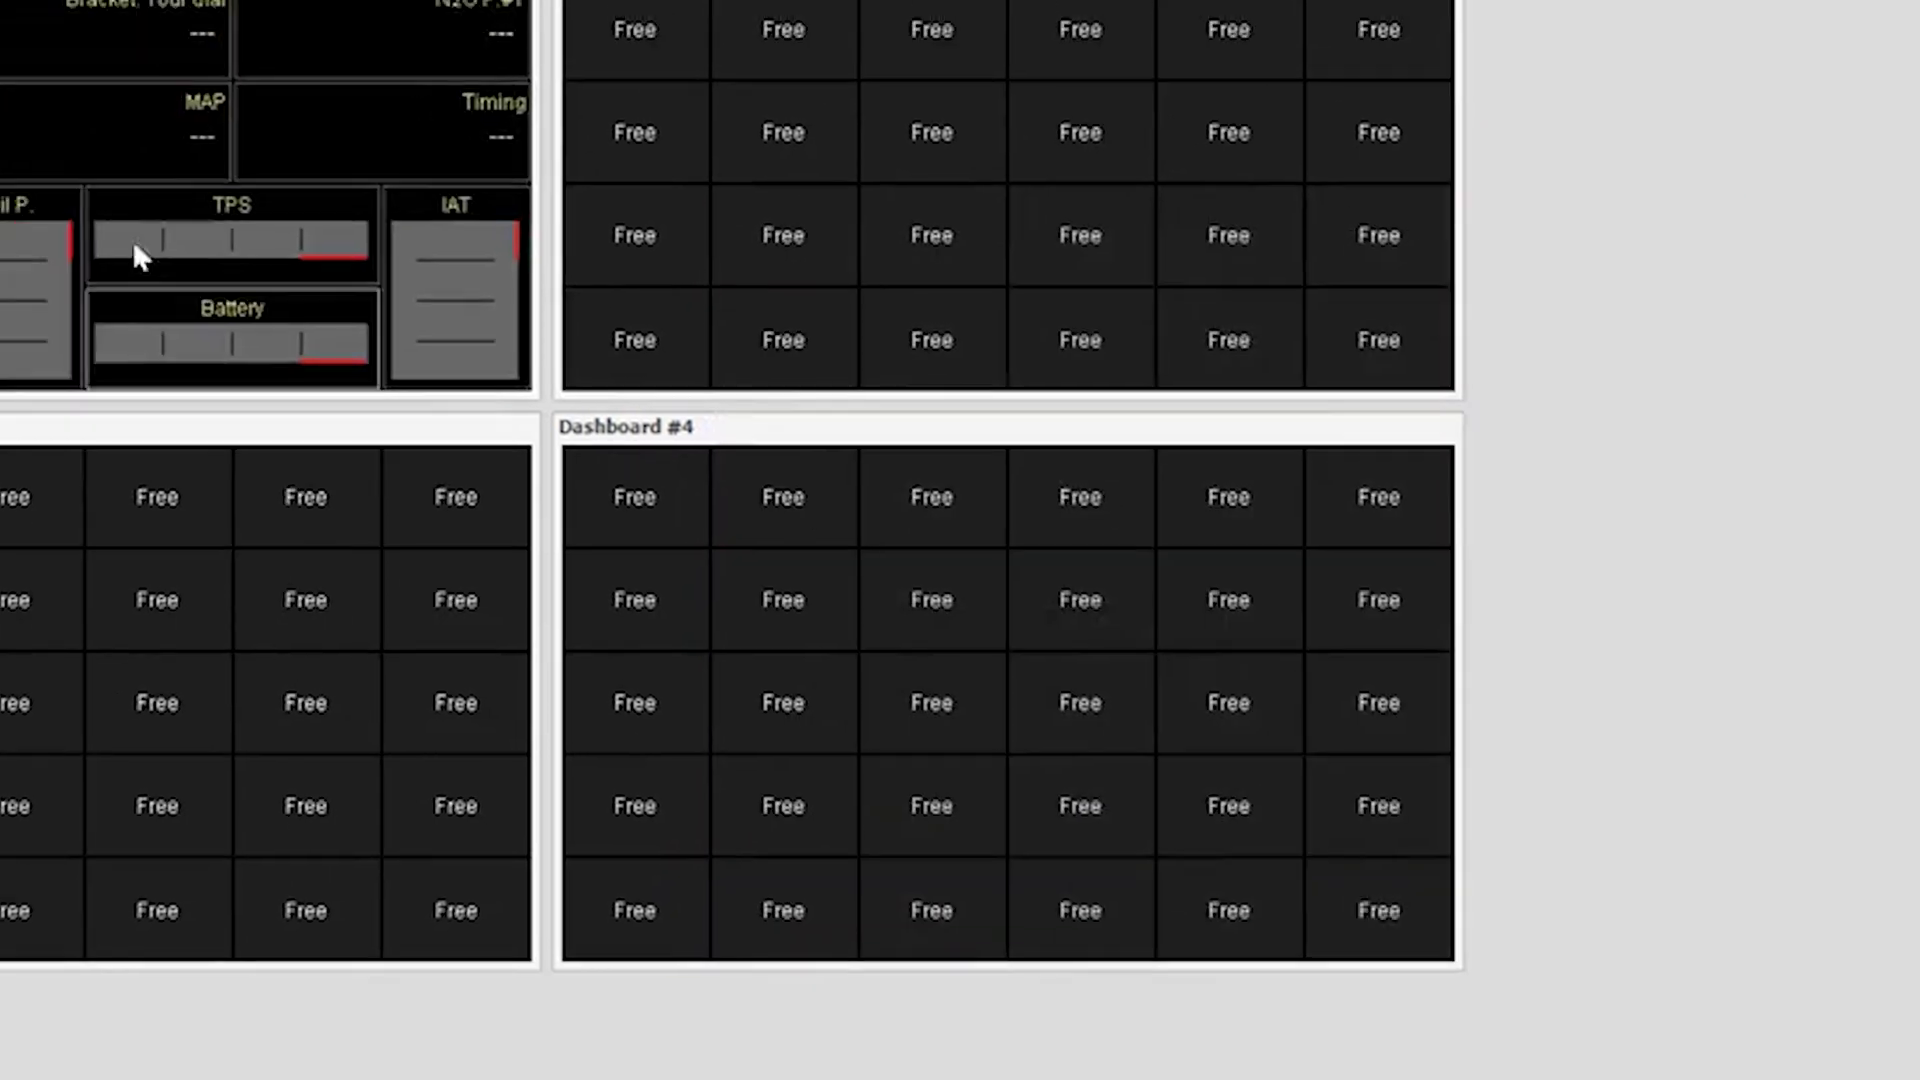
# Replace the nitrous bottle pressure #1 gauge on Dashboard #1 with Bracket: Opponent's dial in Data (1x2) size.
pyautogui.click(814, 200)
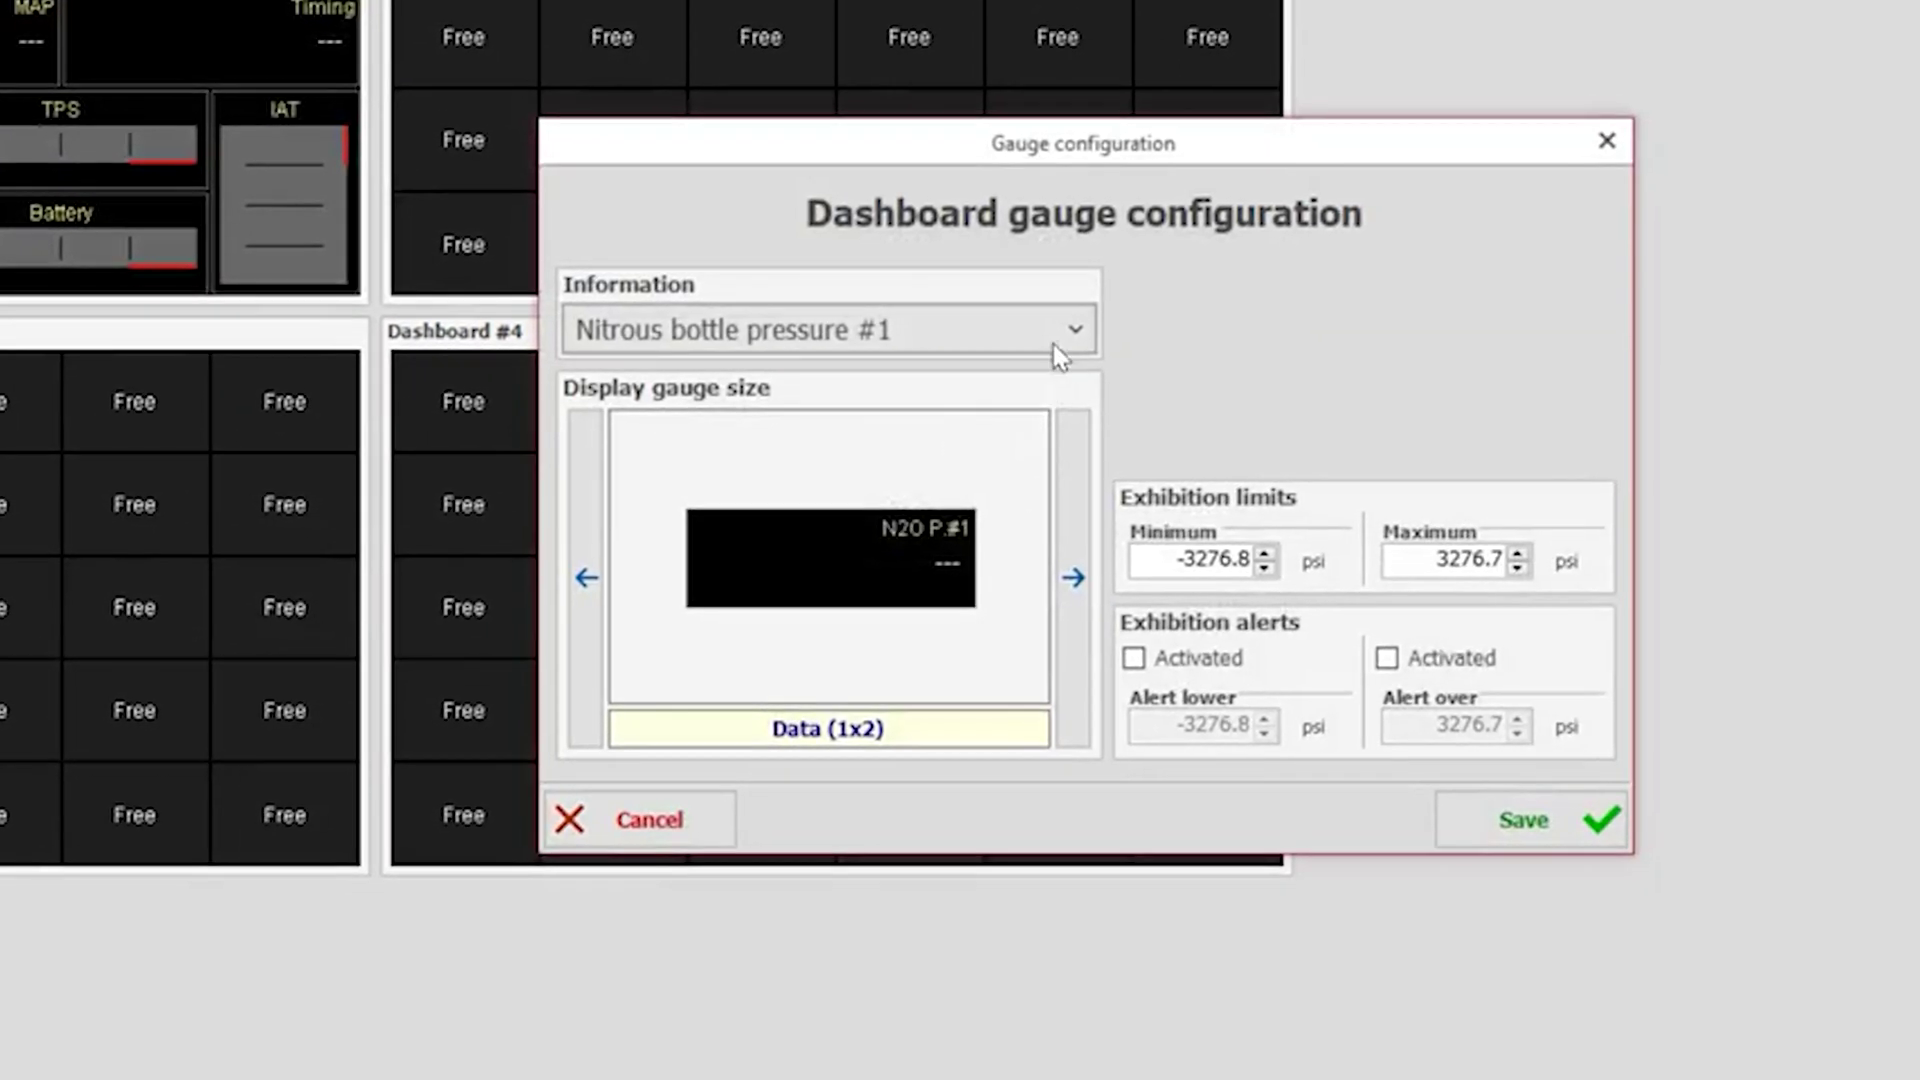
pyautogui.click(1058, 338)
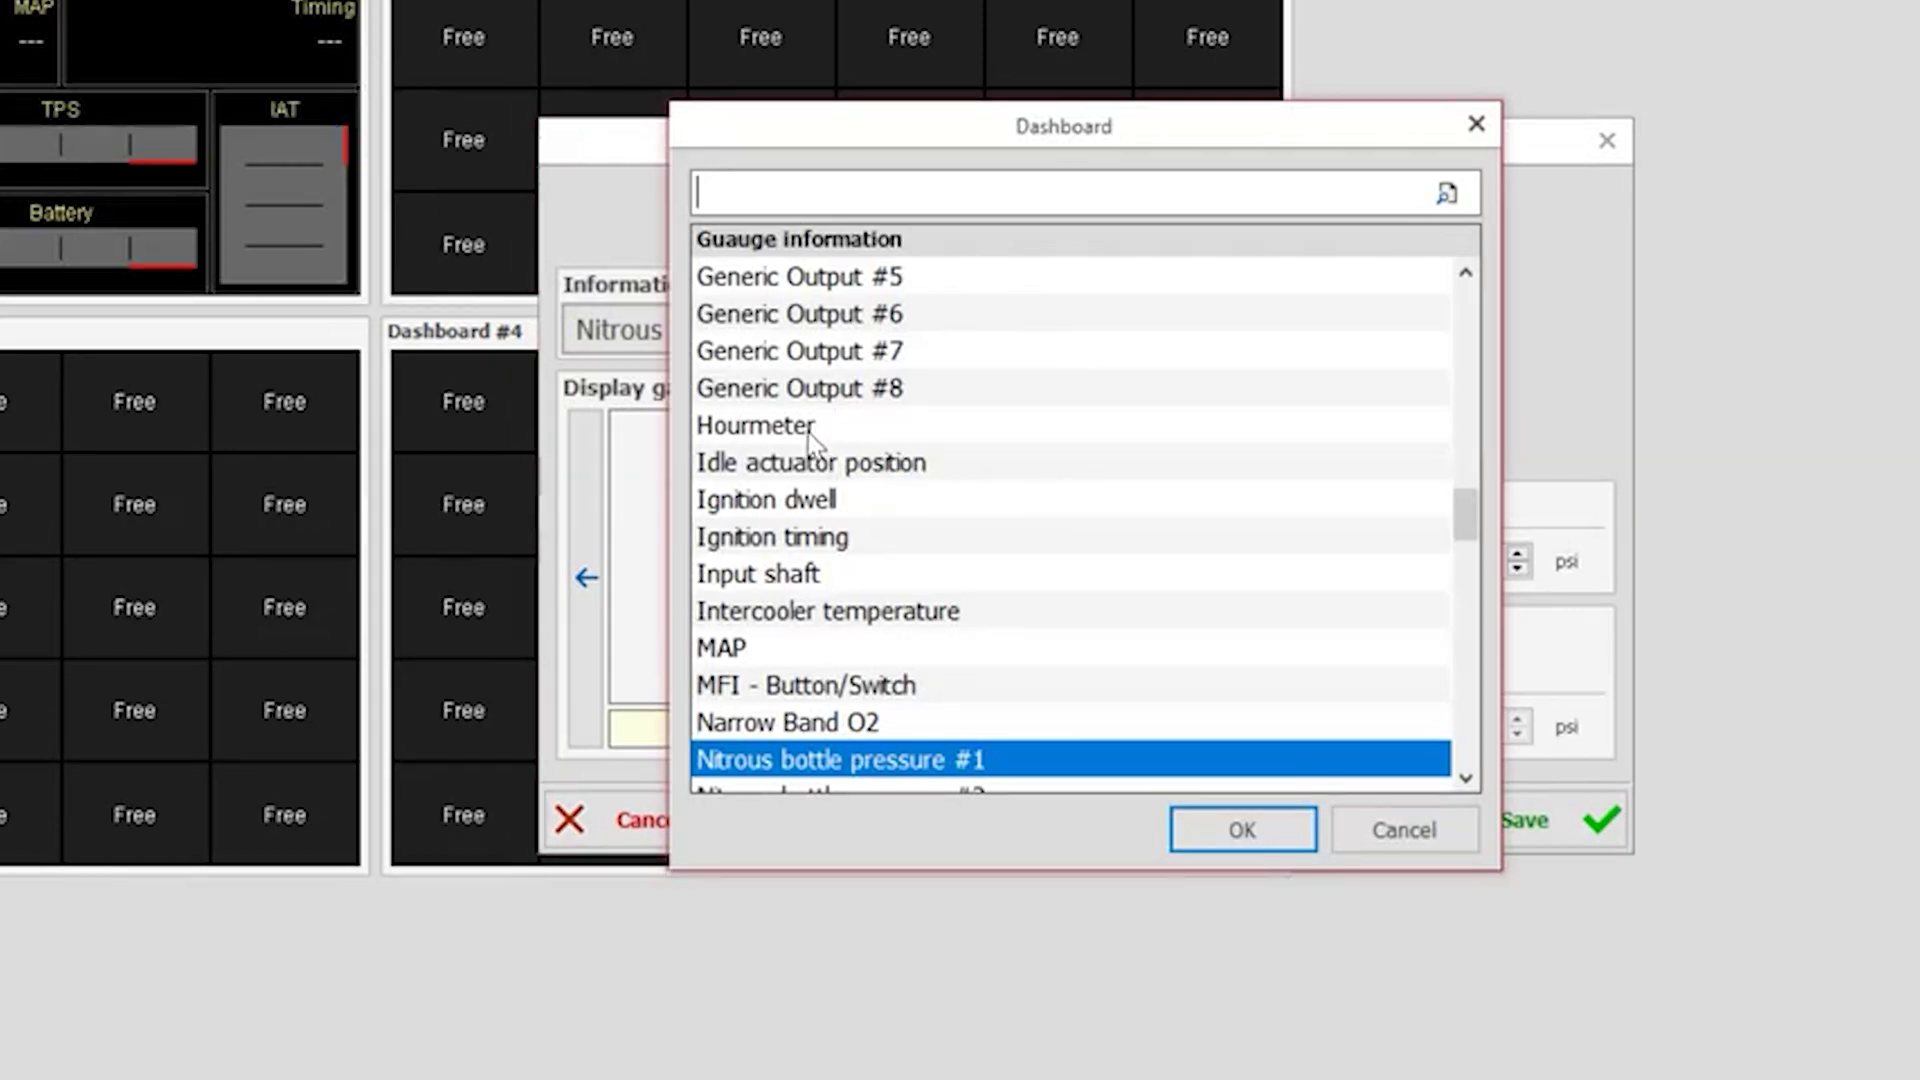
pyautogui.write('br')
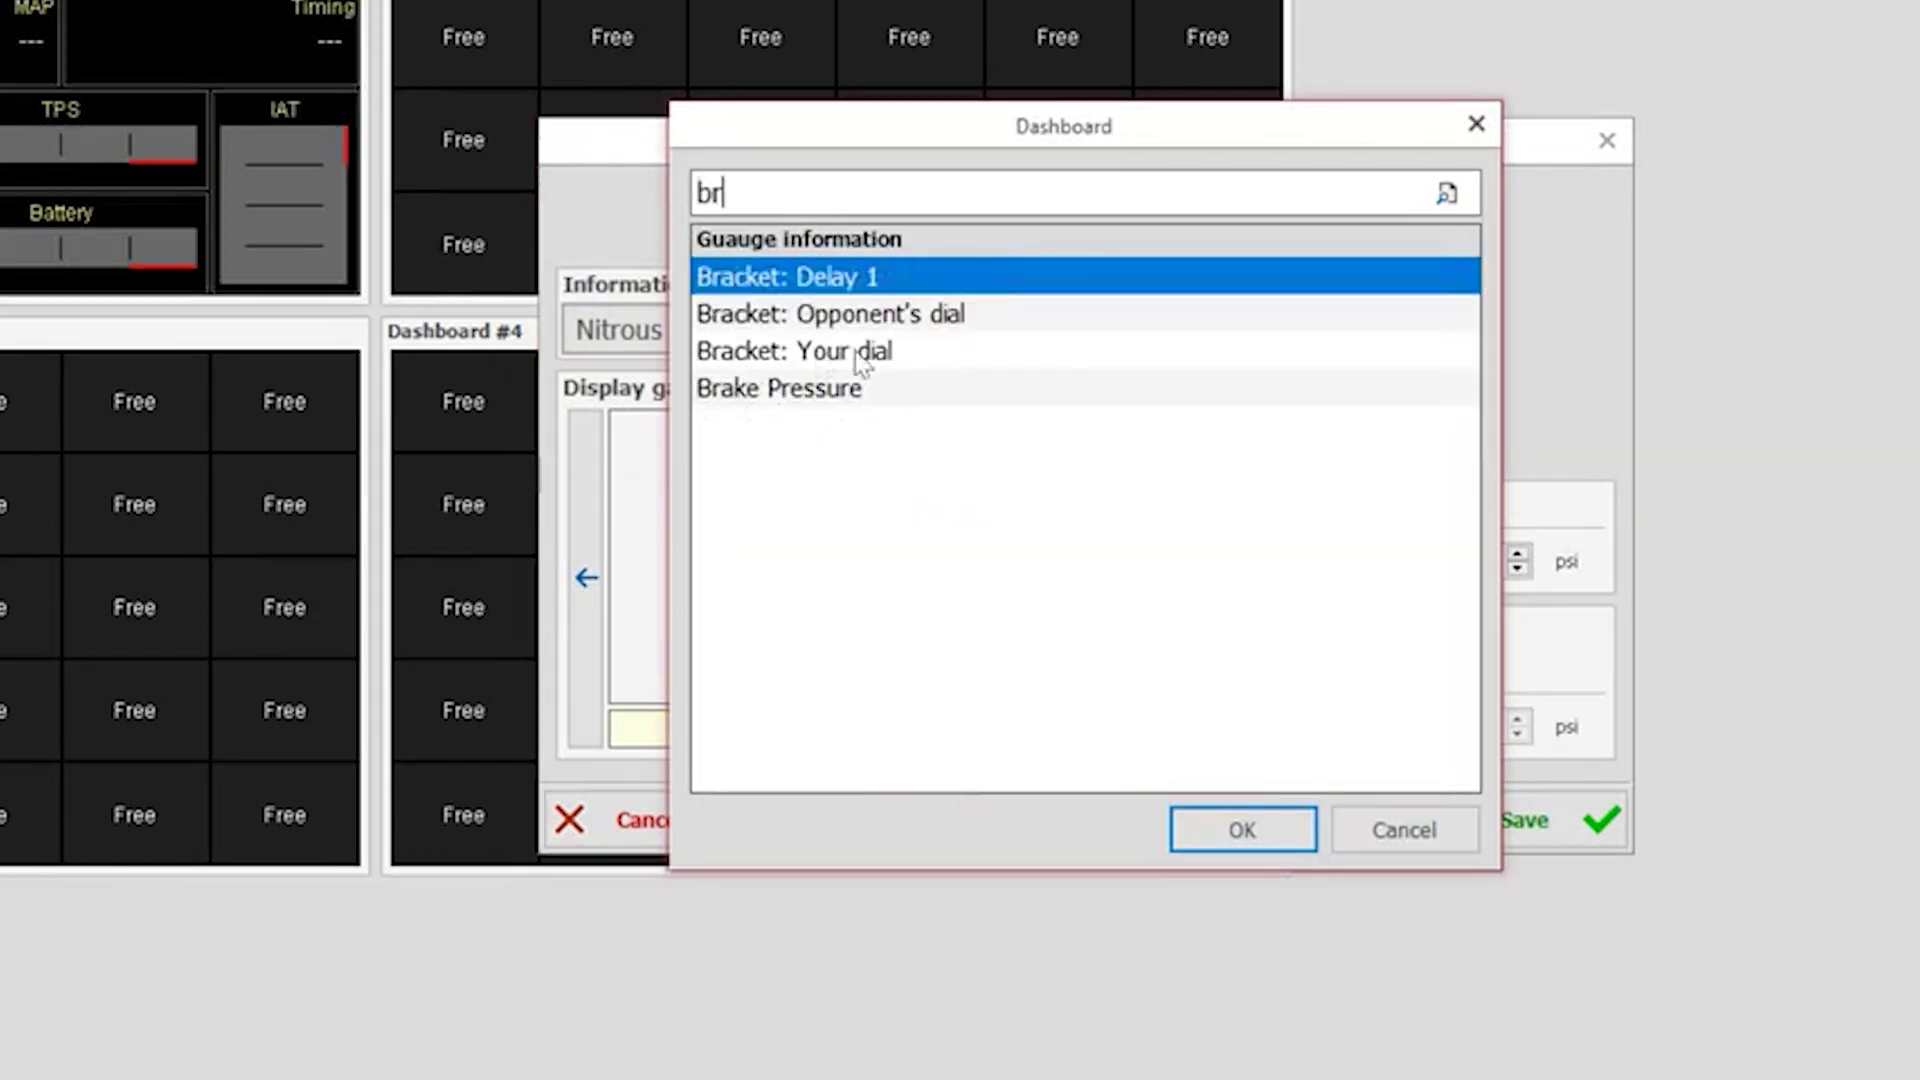
pyautogui.click(887, 313)
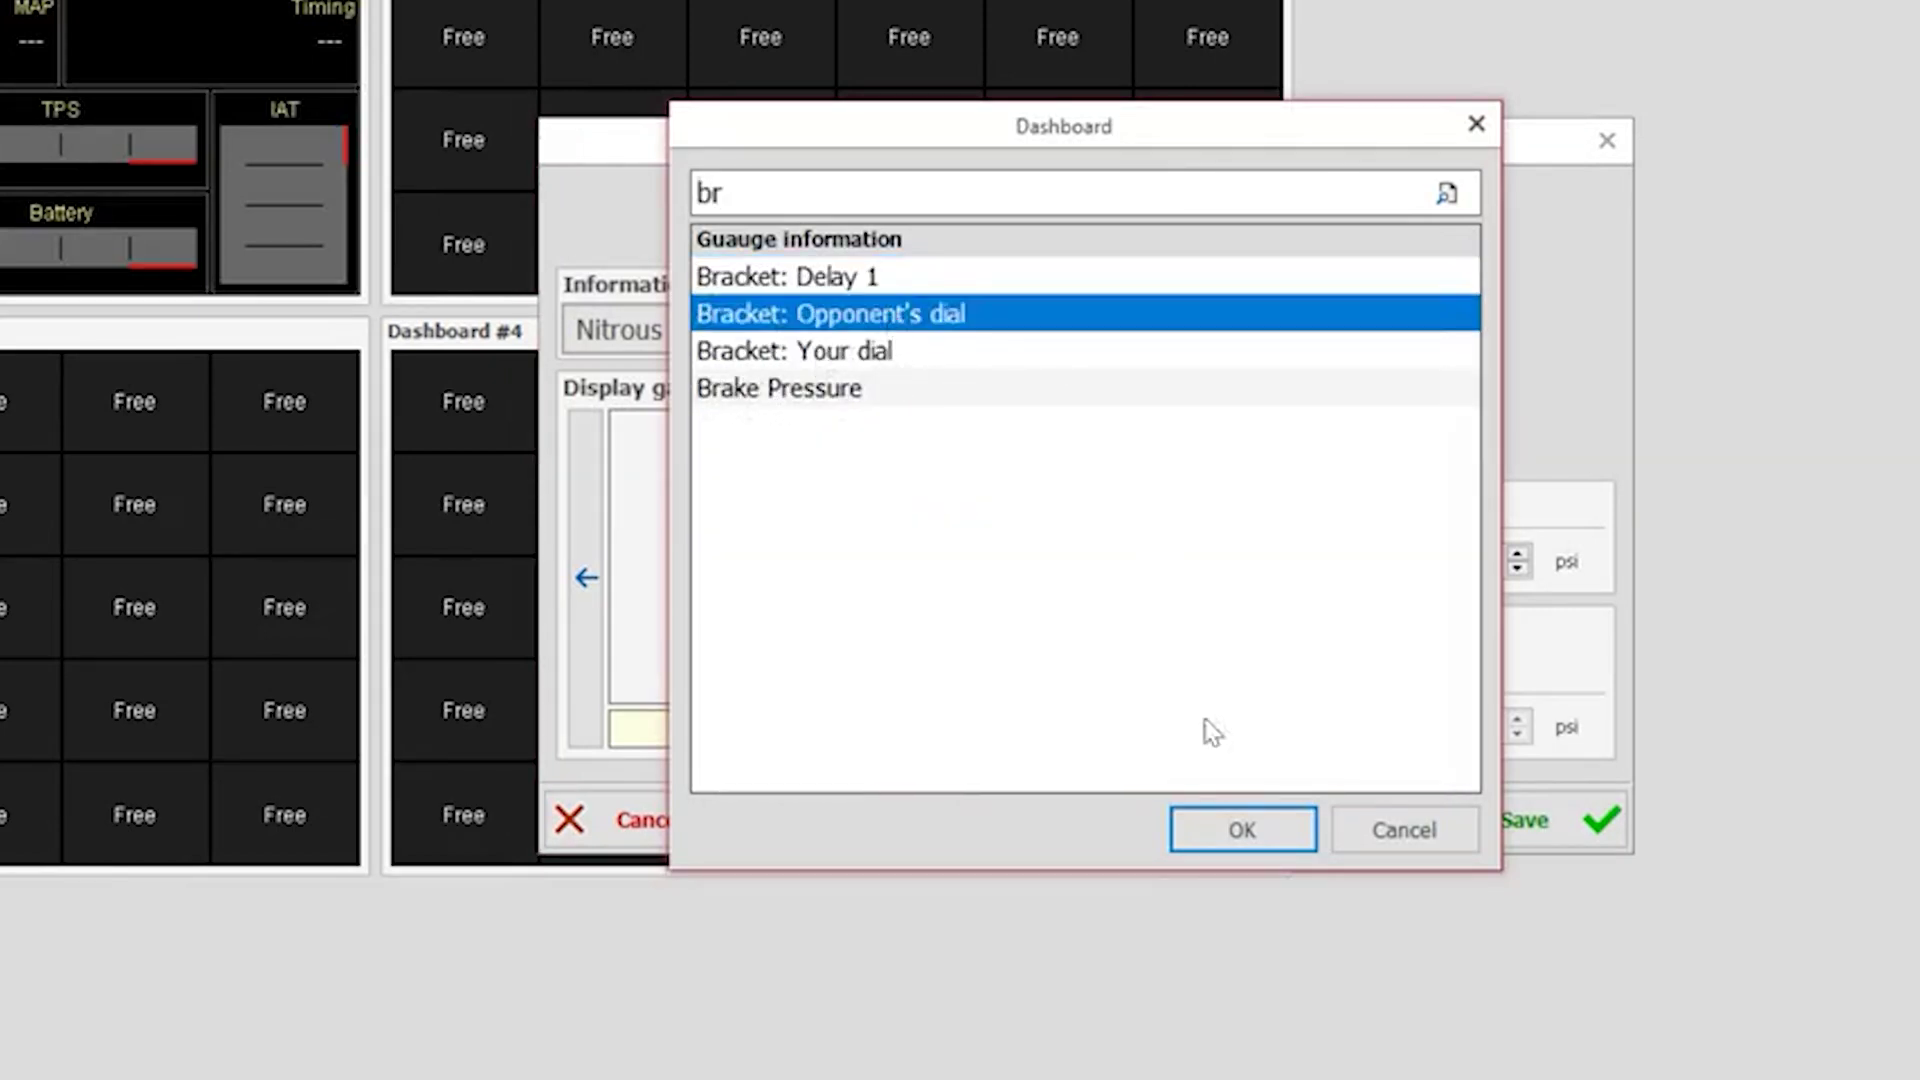
pyautogui.click(1238, 832)
pyautogui.click(1073, 578)
pyautogui.click(1073, 578)
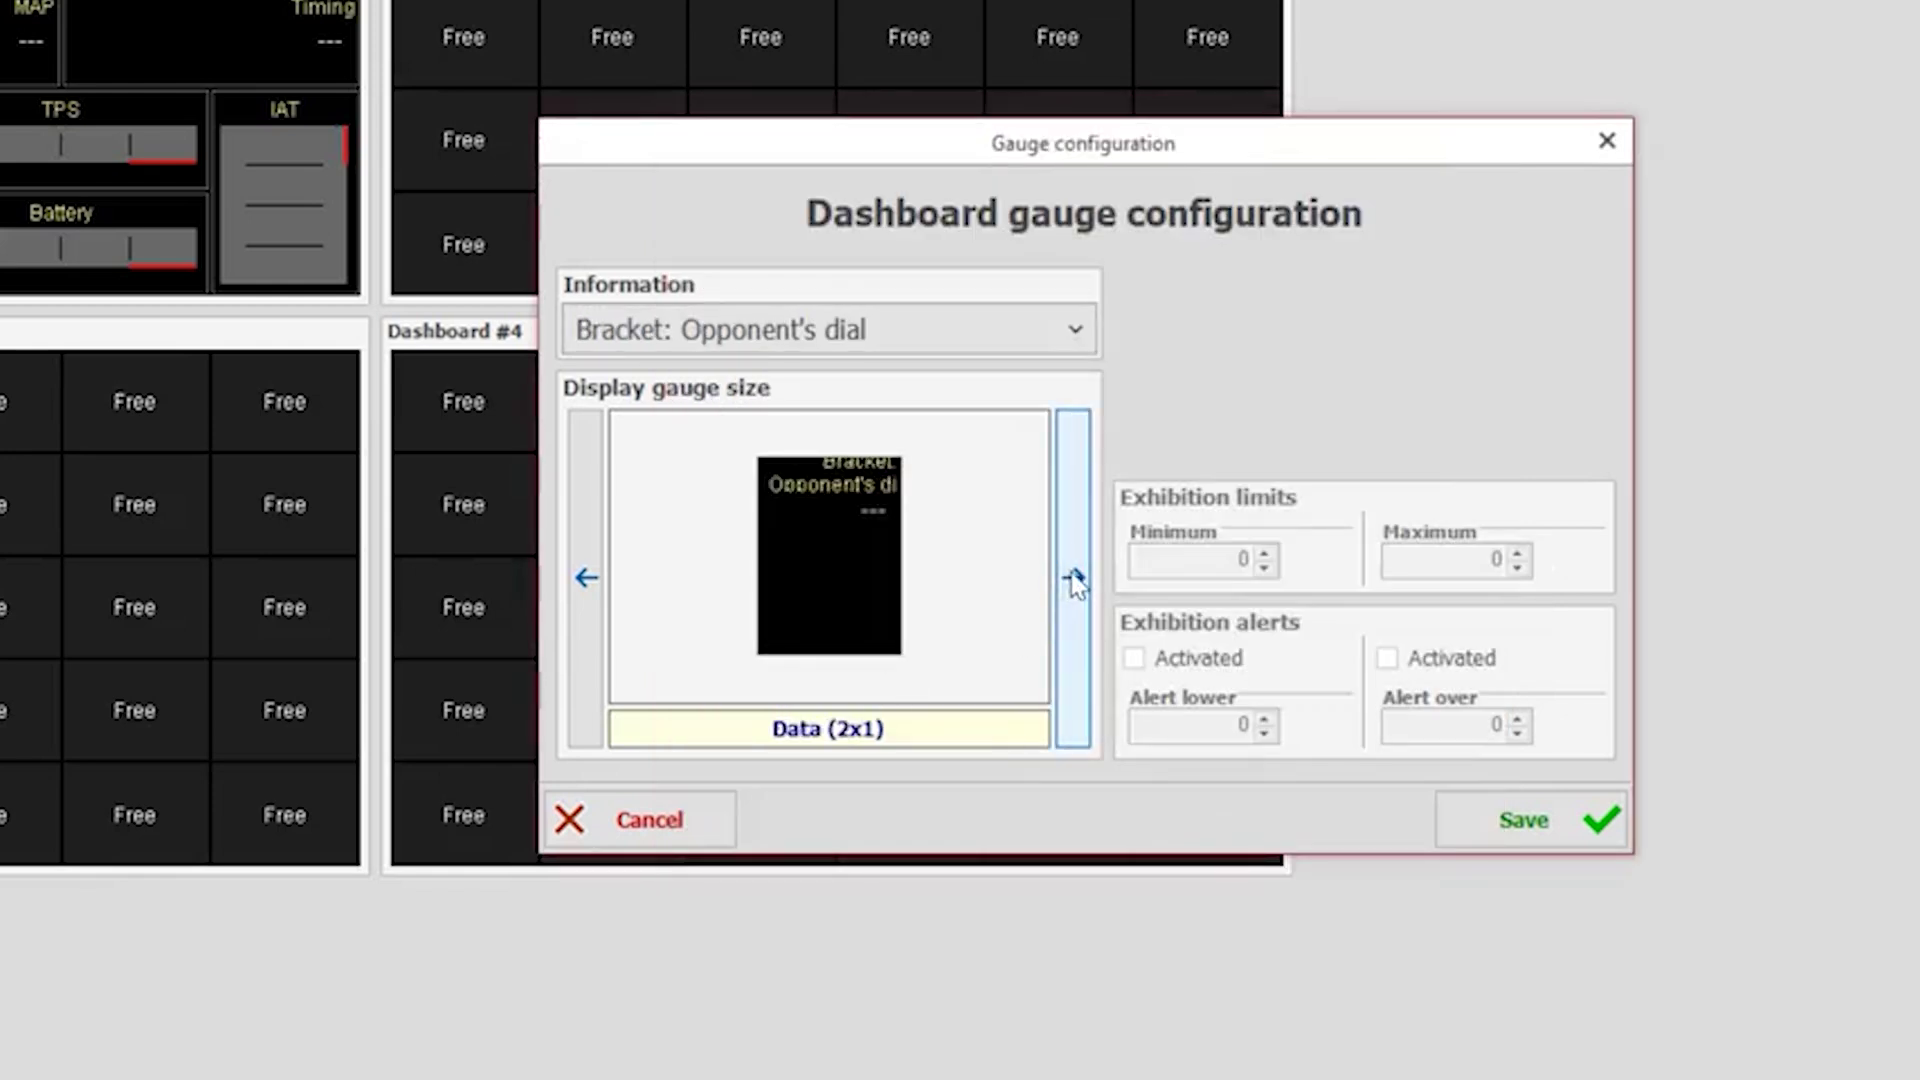
pyautogui.click(1073, 578)
pyautogui.click(1073, 578)
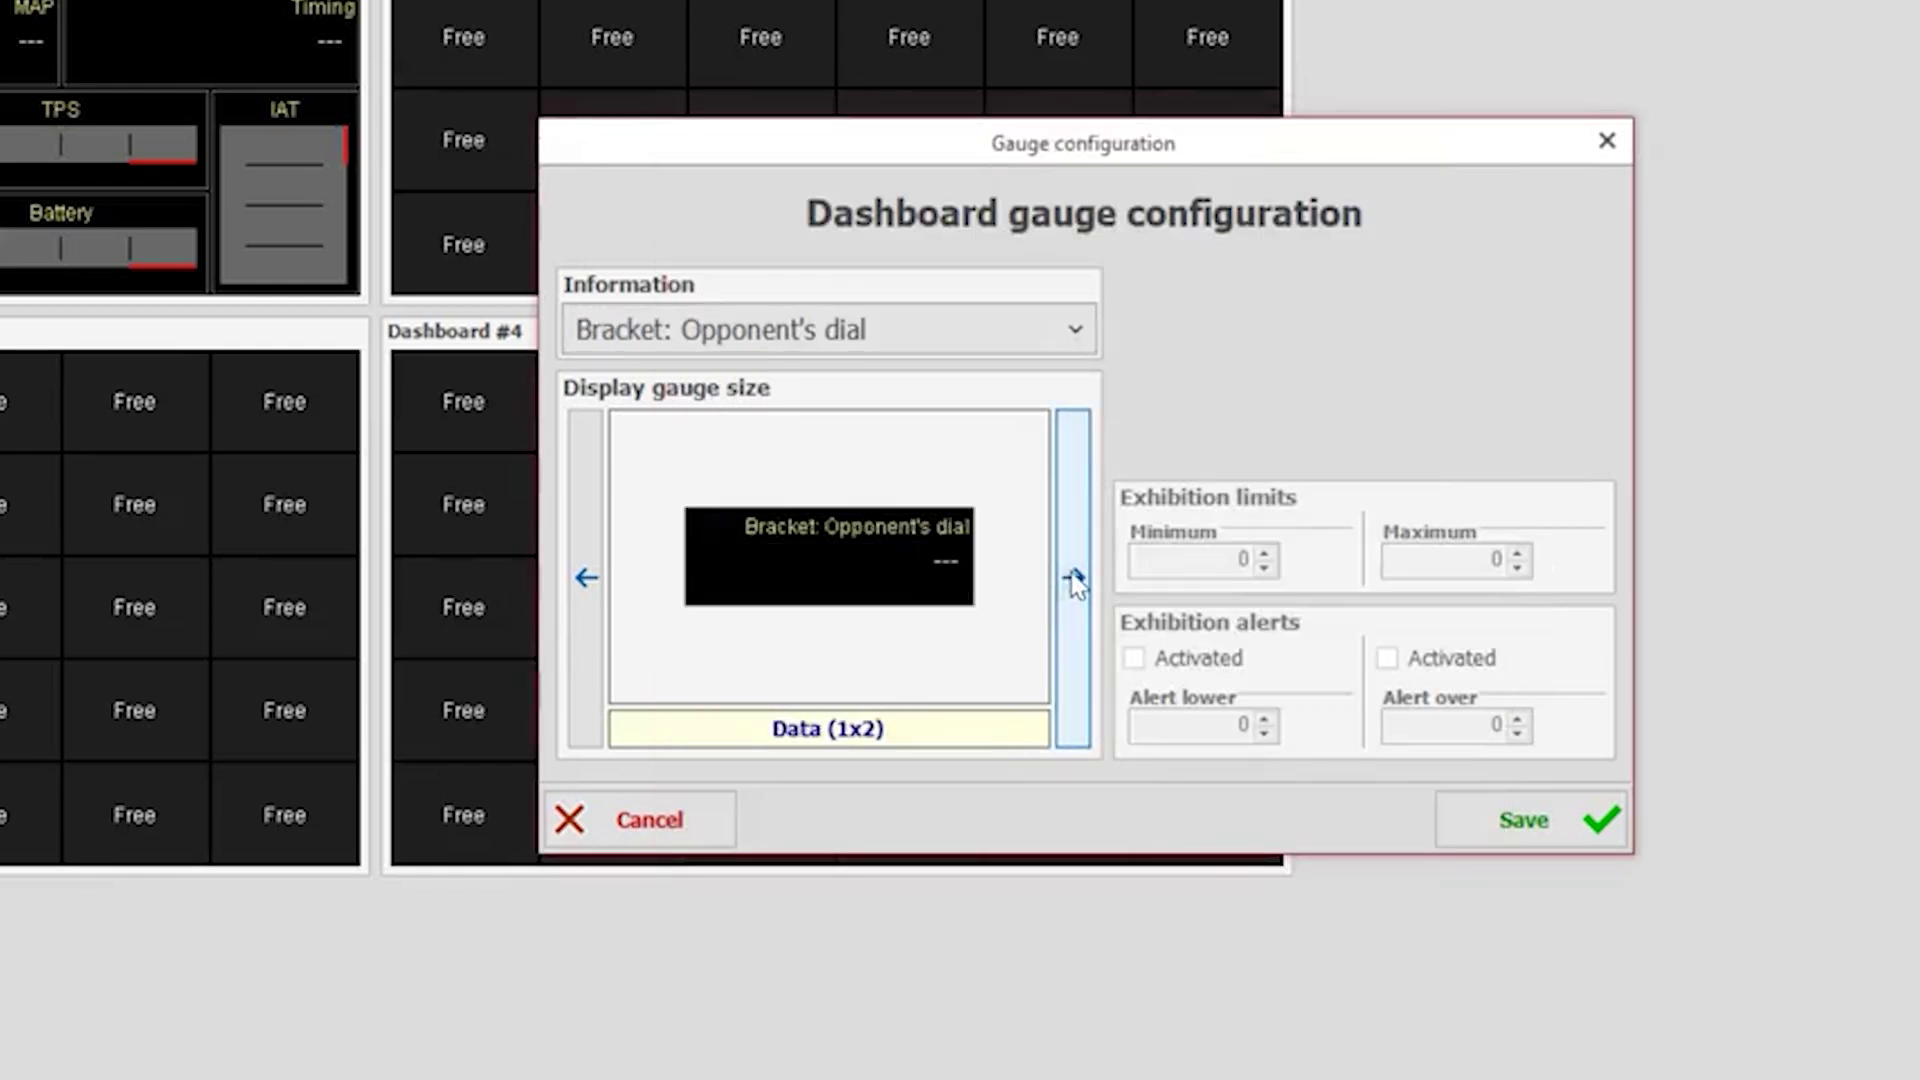
pyautogui.click(1520, 840)
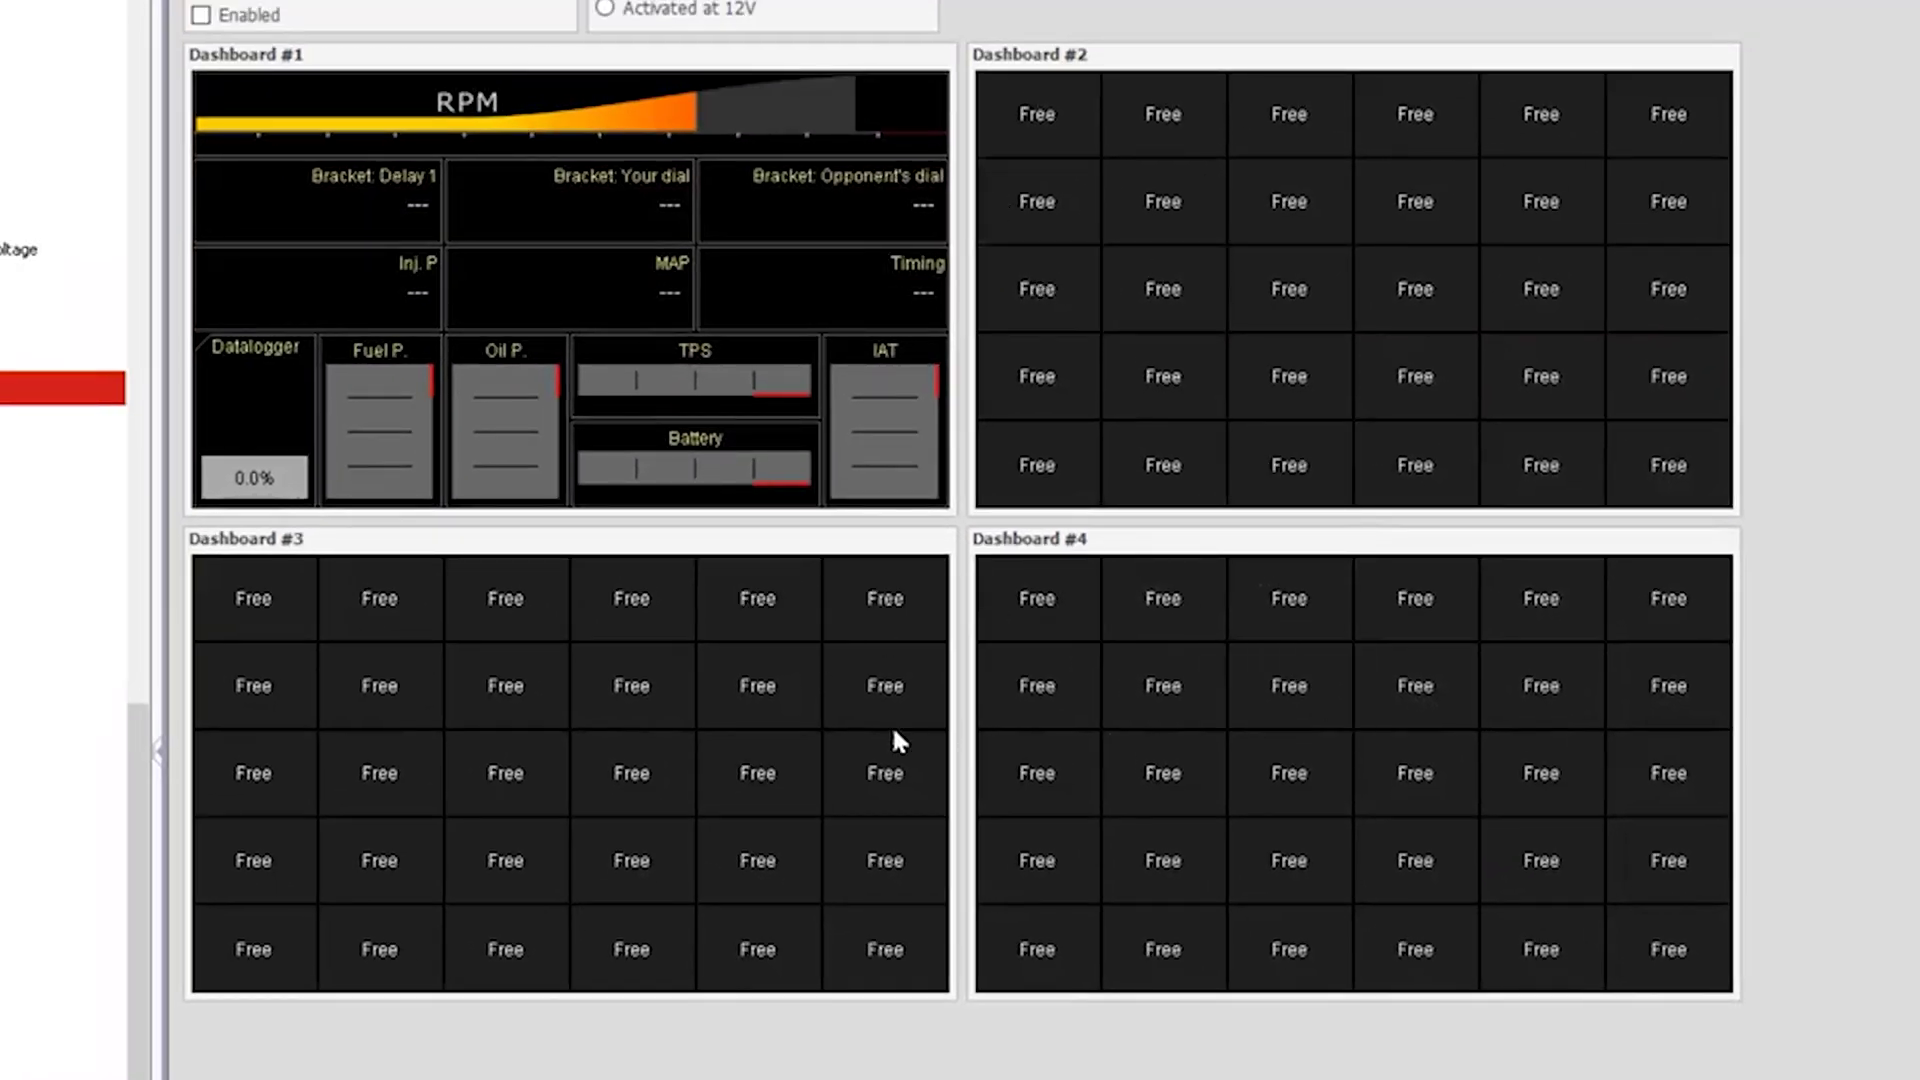
# Fill the empty Dashboard #2 with the Bracket: Delay 1 (selector) gauge in Delay (5x6) size.
pyautogui.click(997, 97)
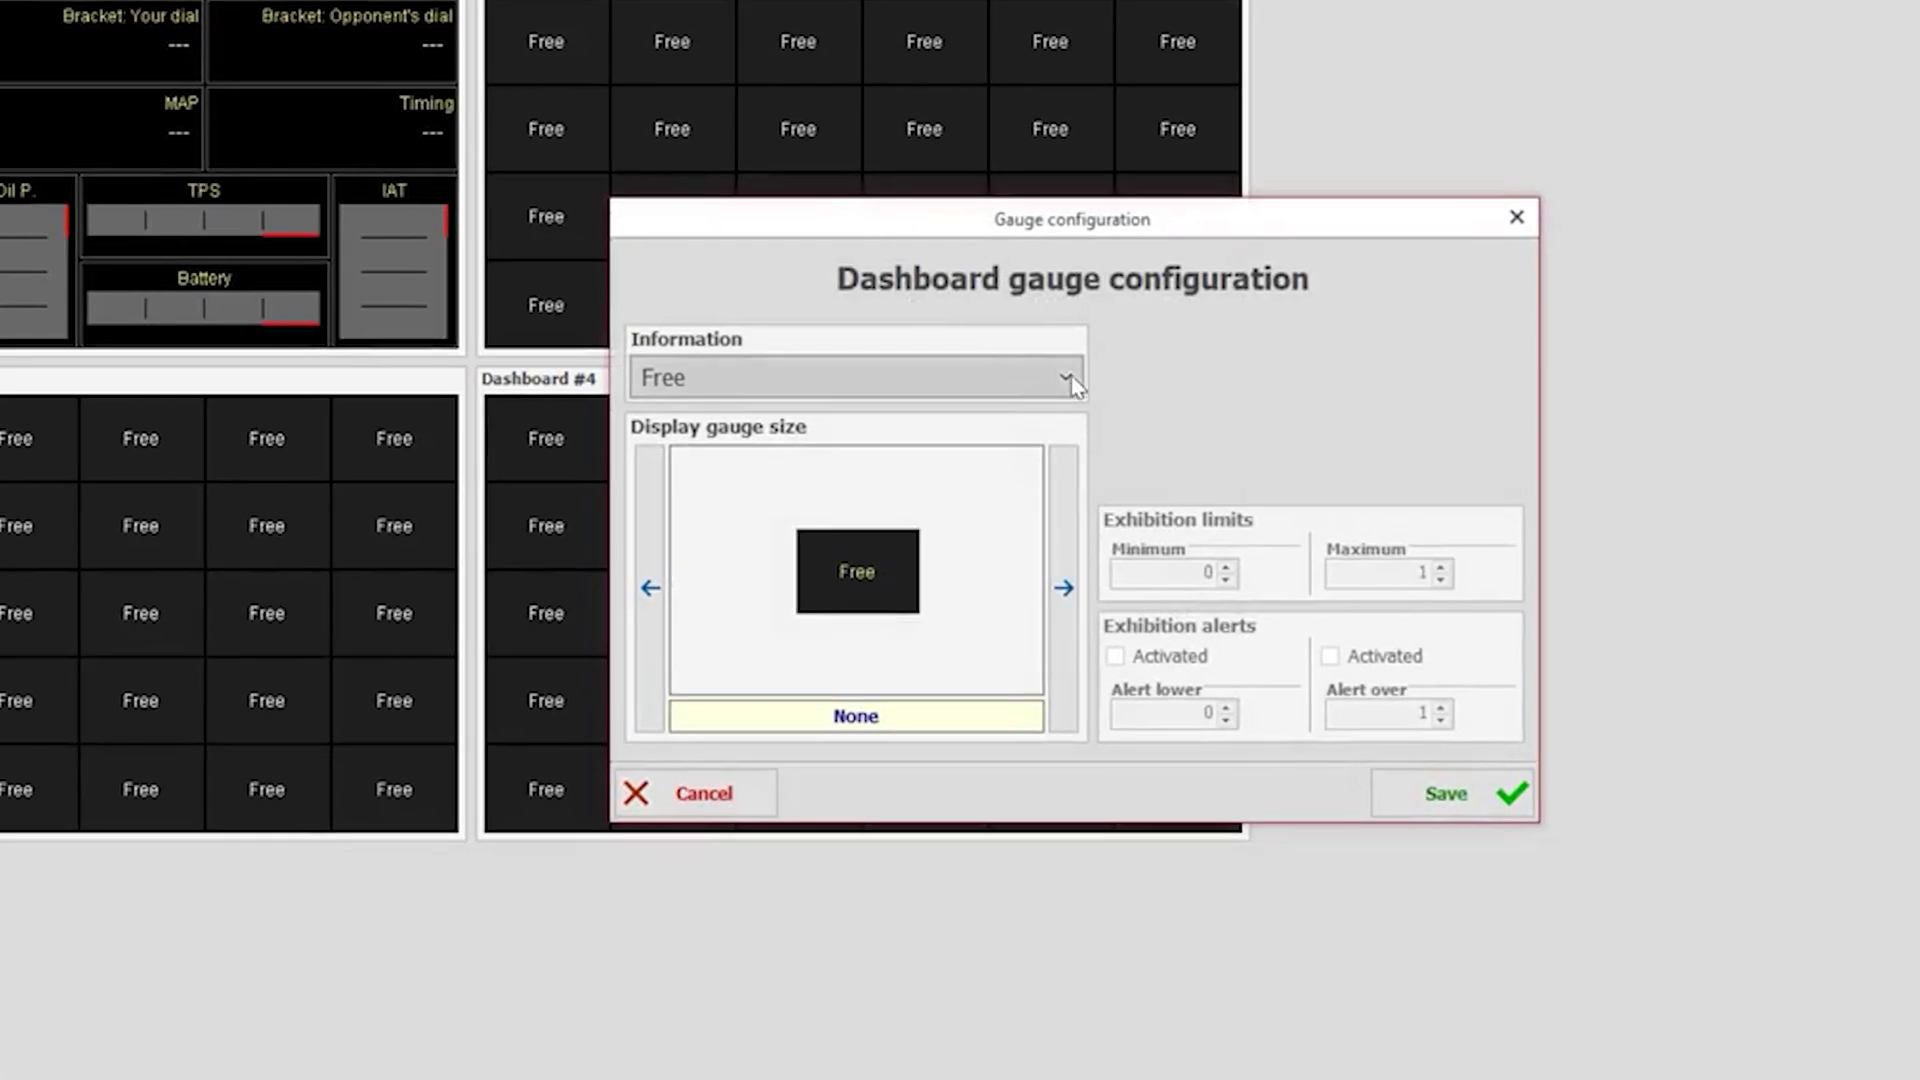
pyautogui.click(1068, 380)
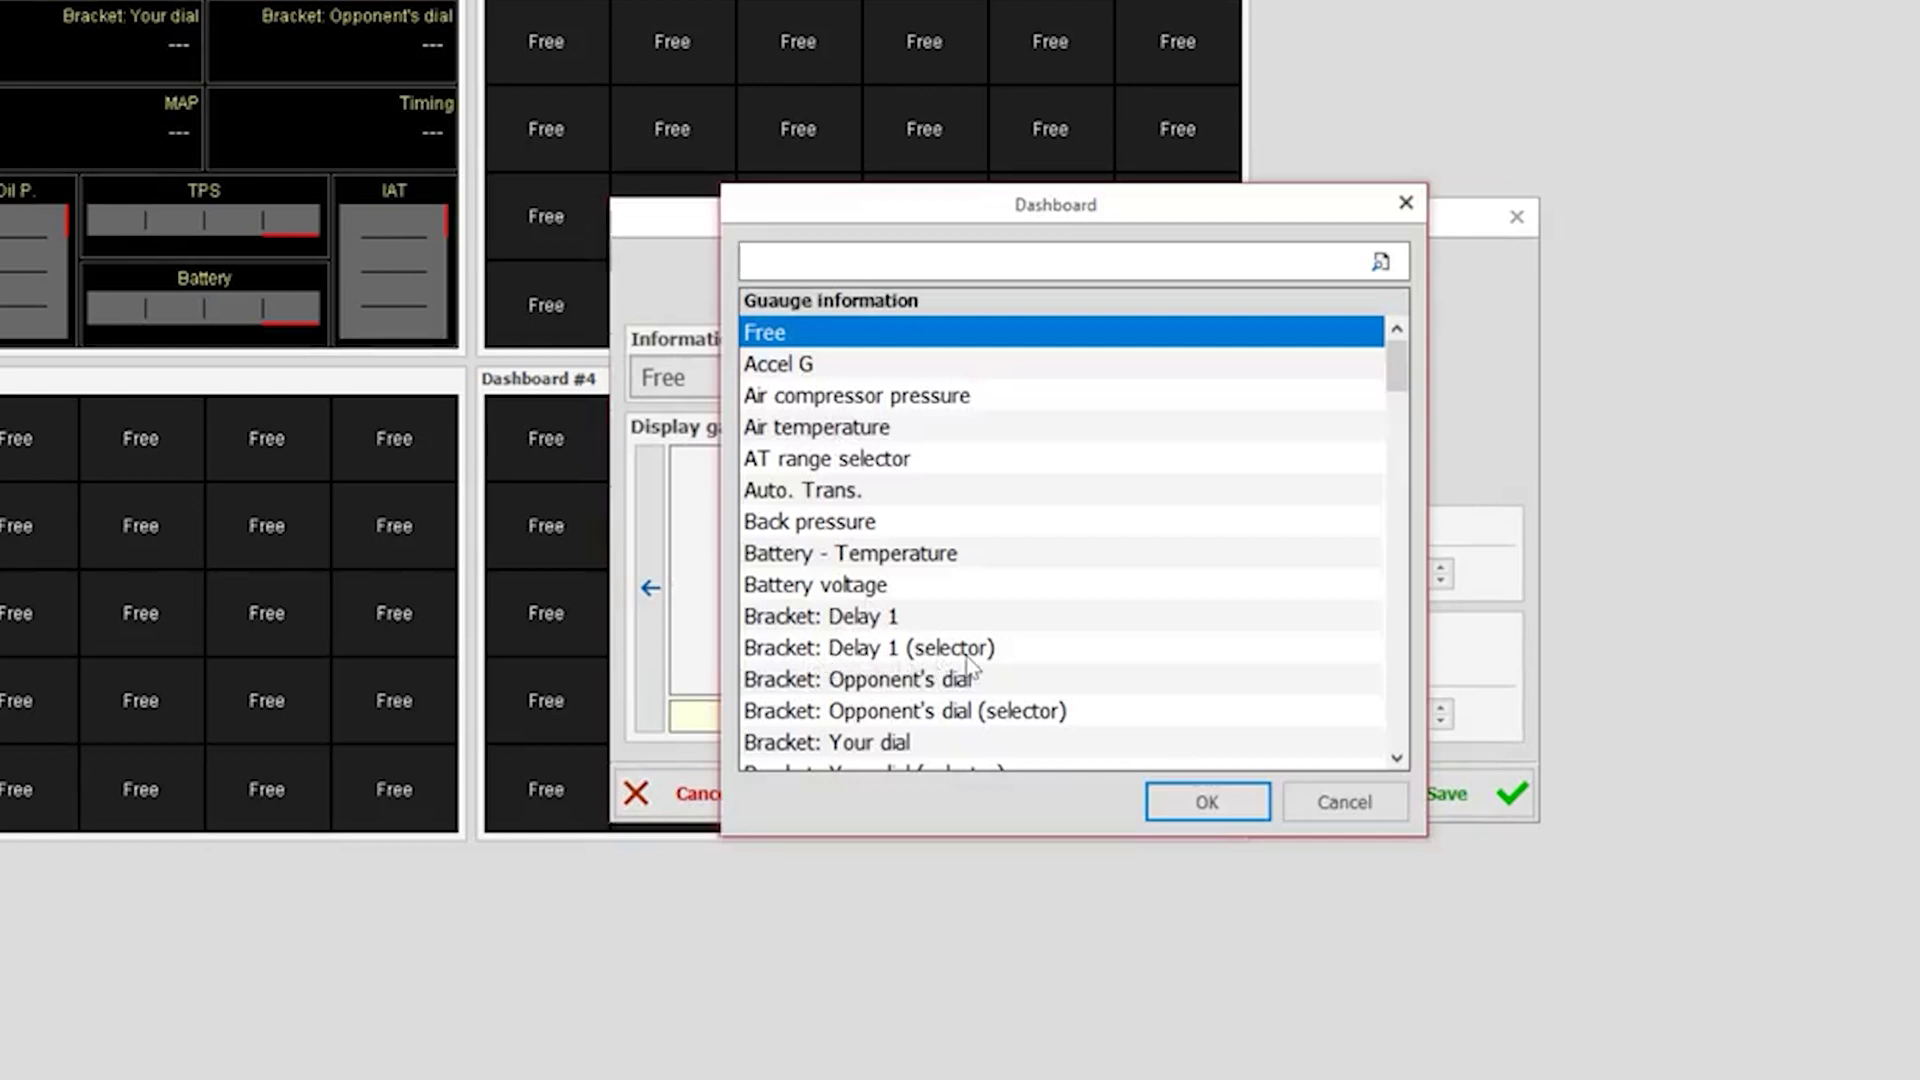
pyautogui.click(857, 650)
pyautogui.click(1166, 797)
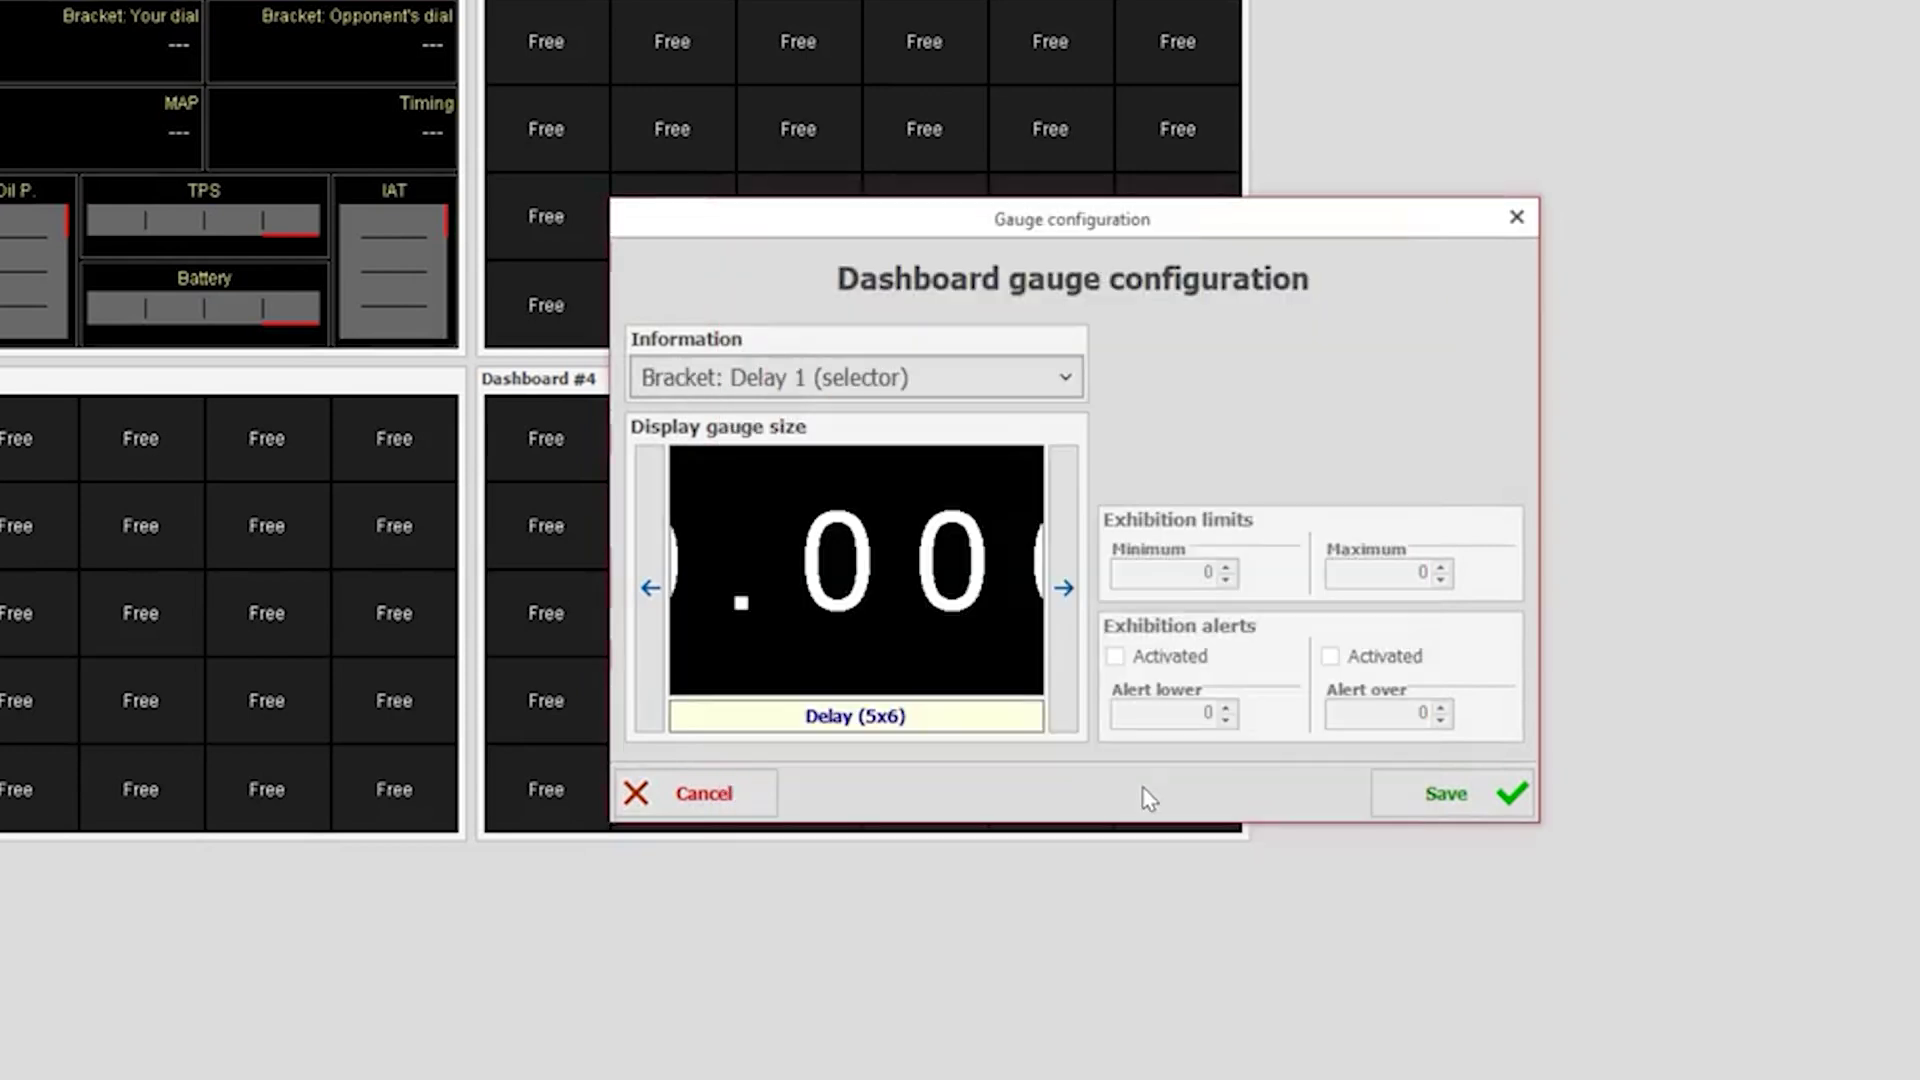
pyautogui.click(1444, 796)
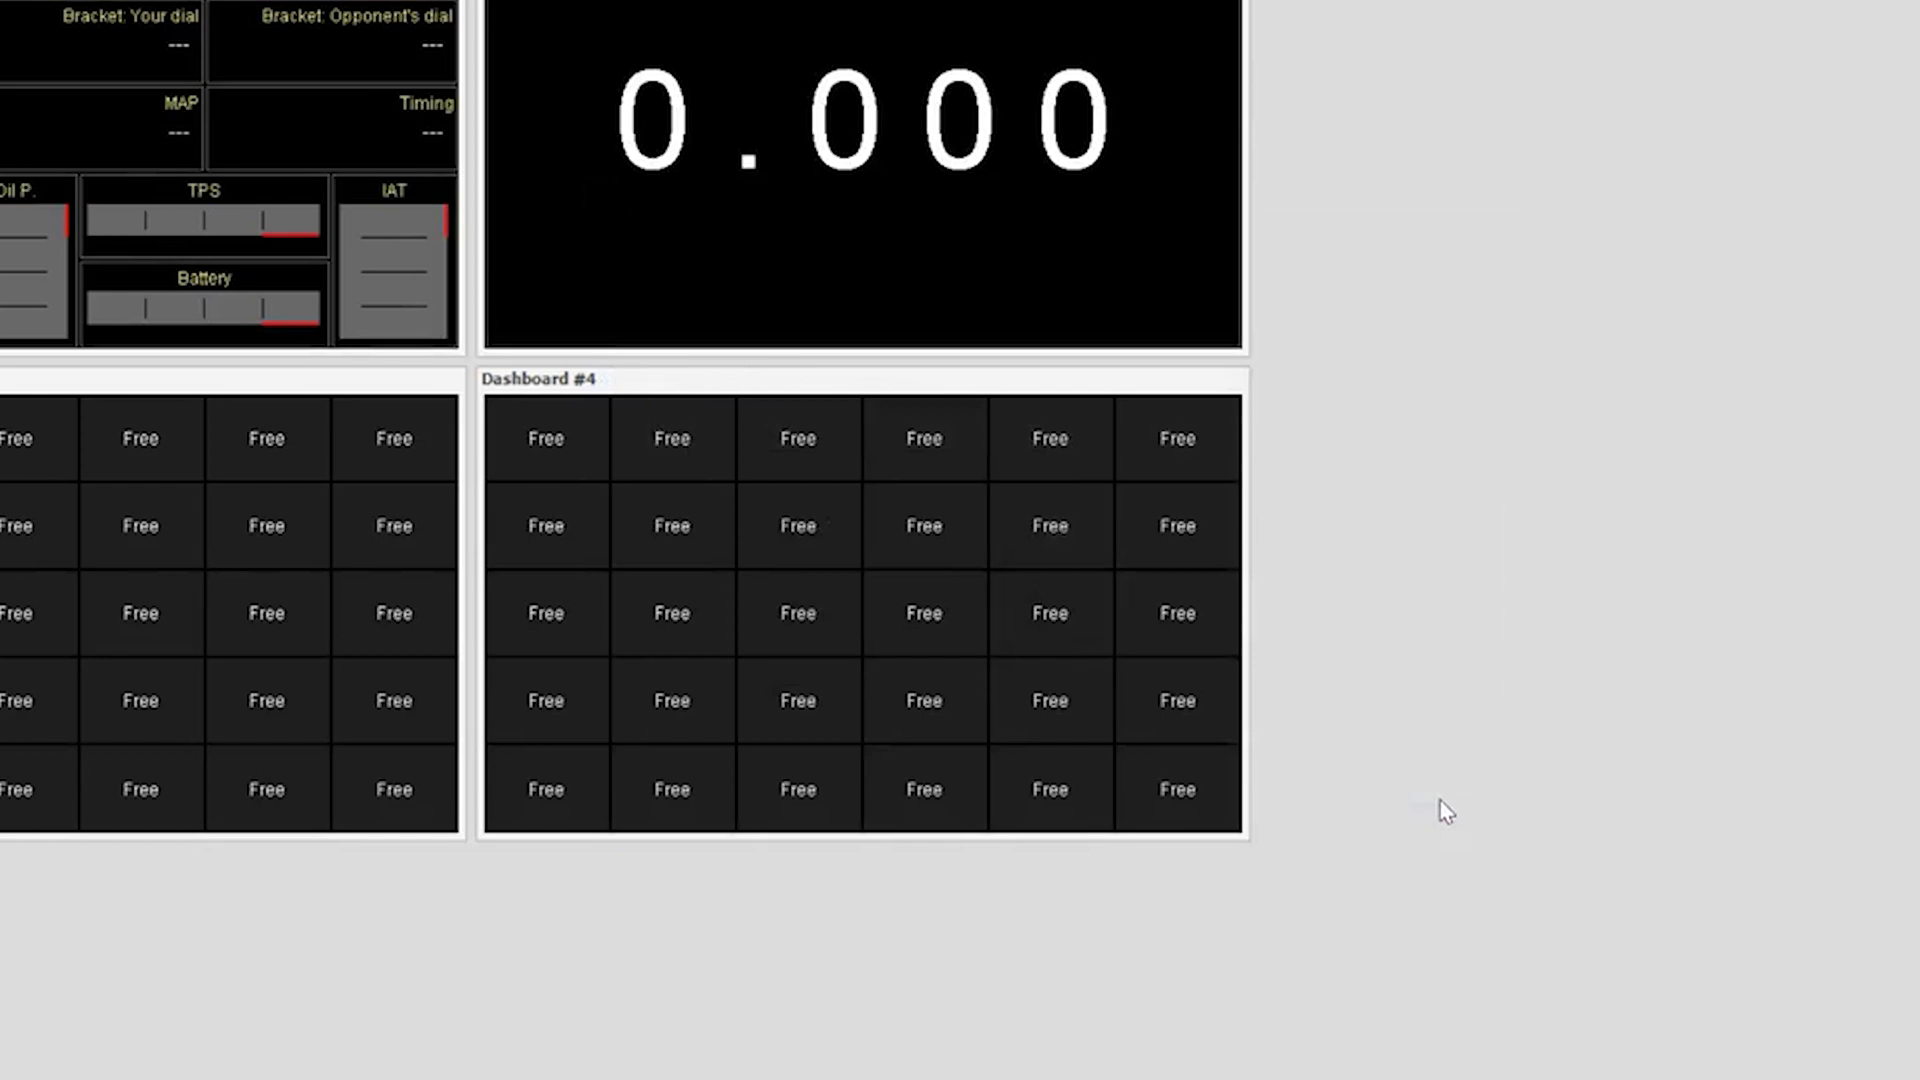
# Fill the empty Dashboard #3 with the Bracket: Your dial (selector) gauge in Dial (5x6) size.
pyautogui.click(261, 417)
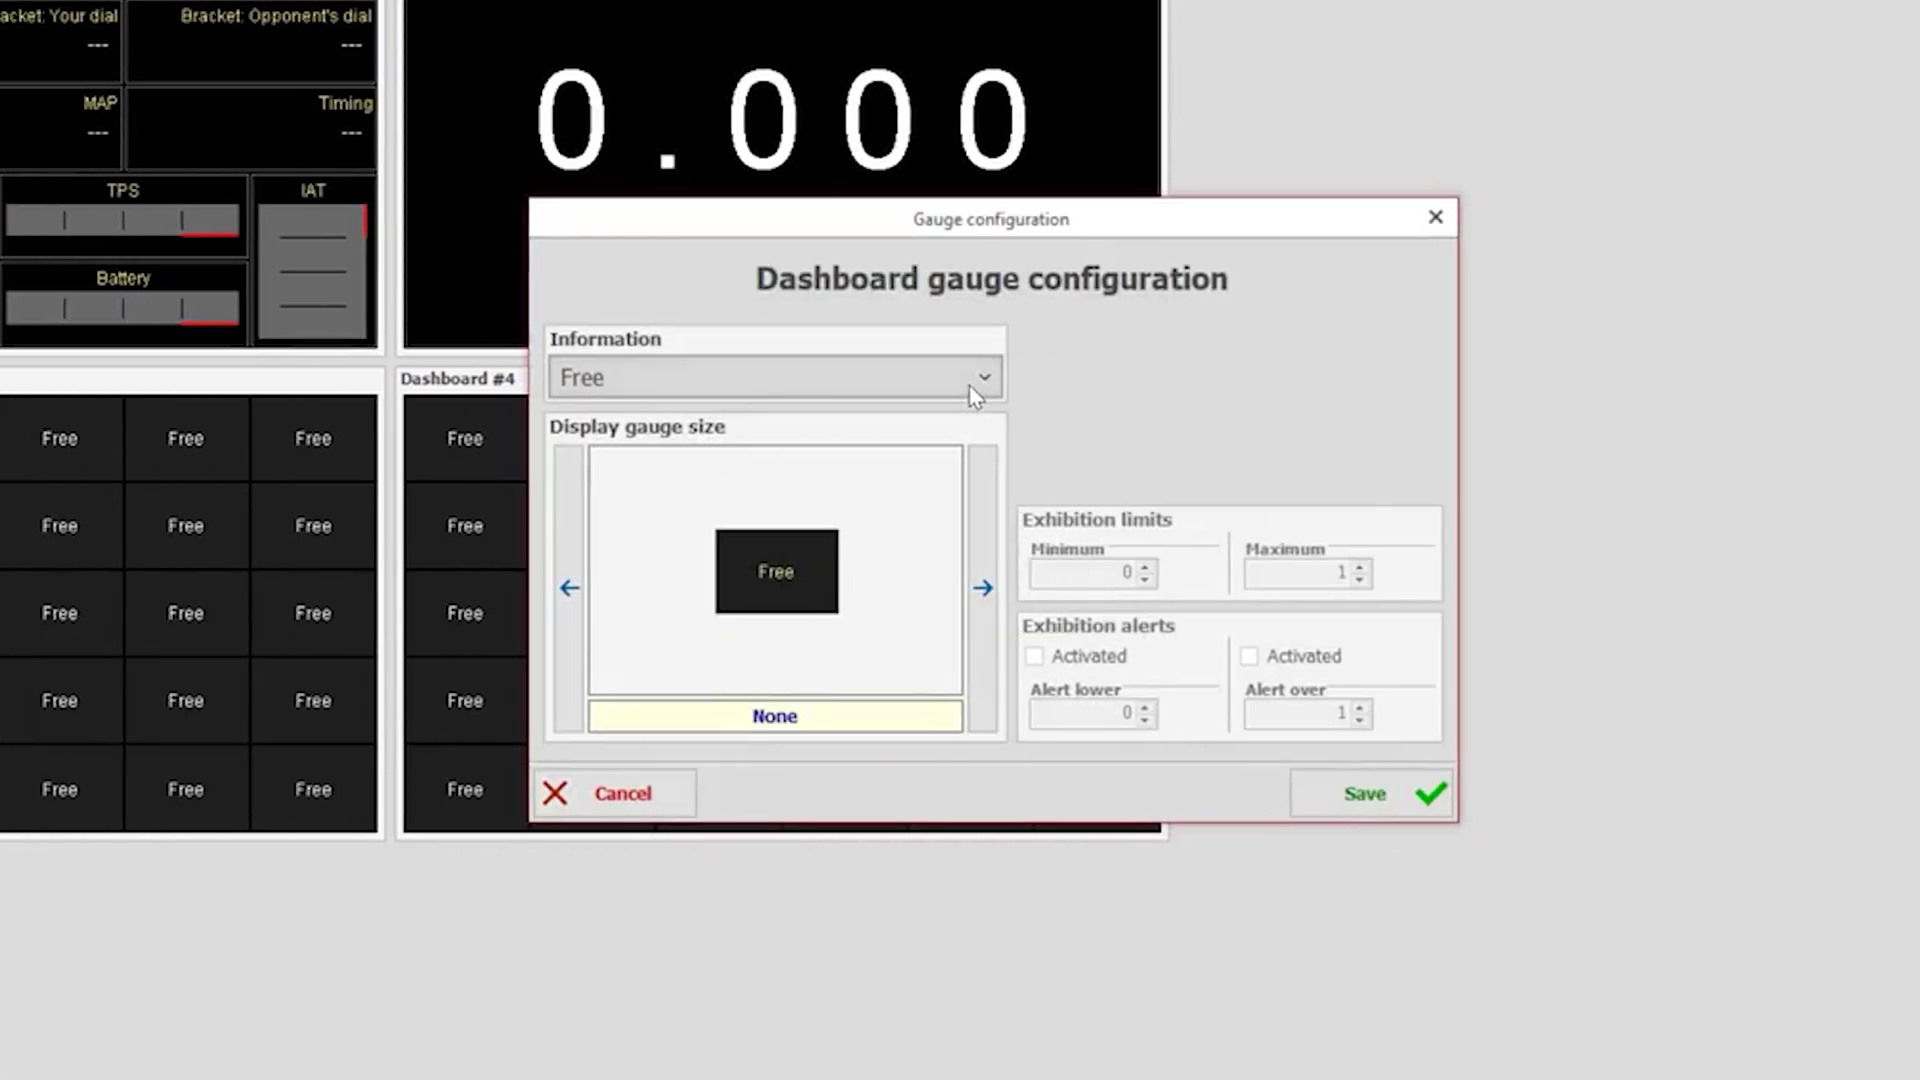
pyautogui.click(1592, 380)
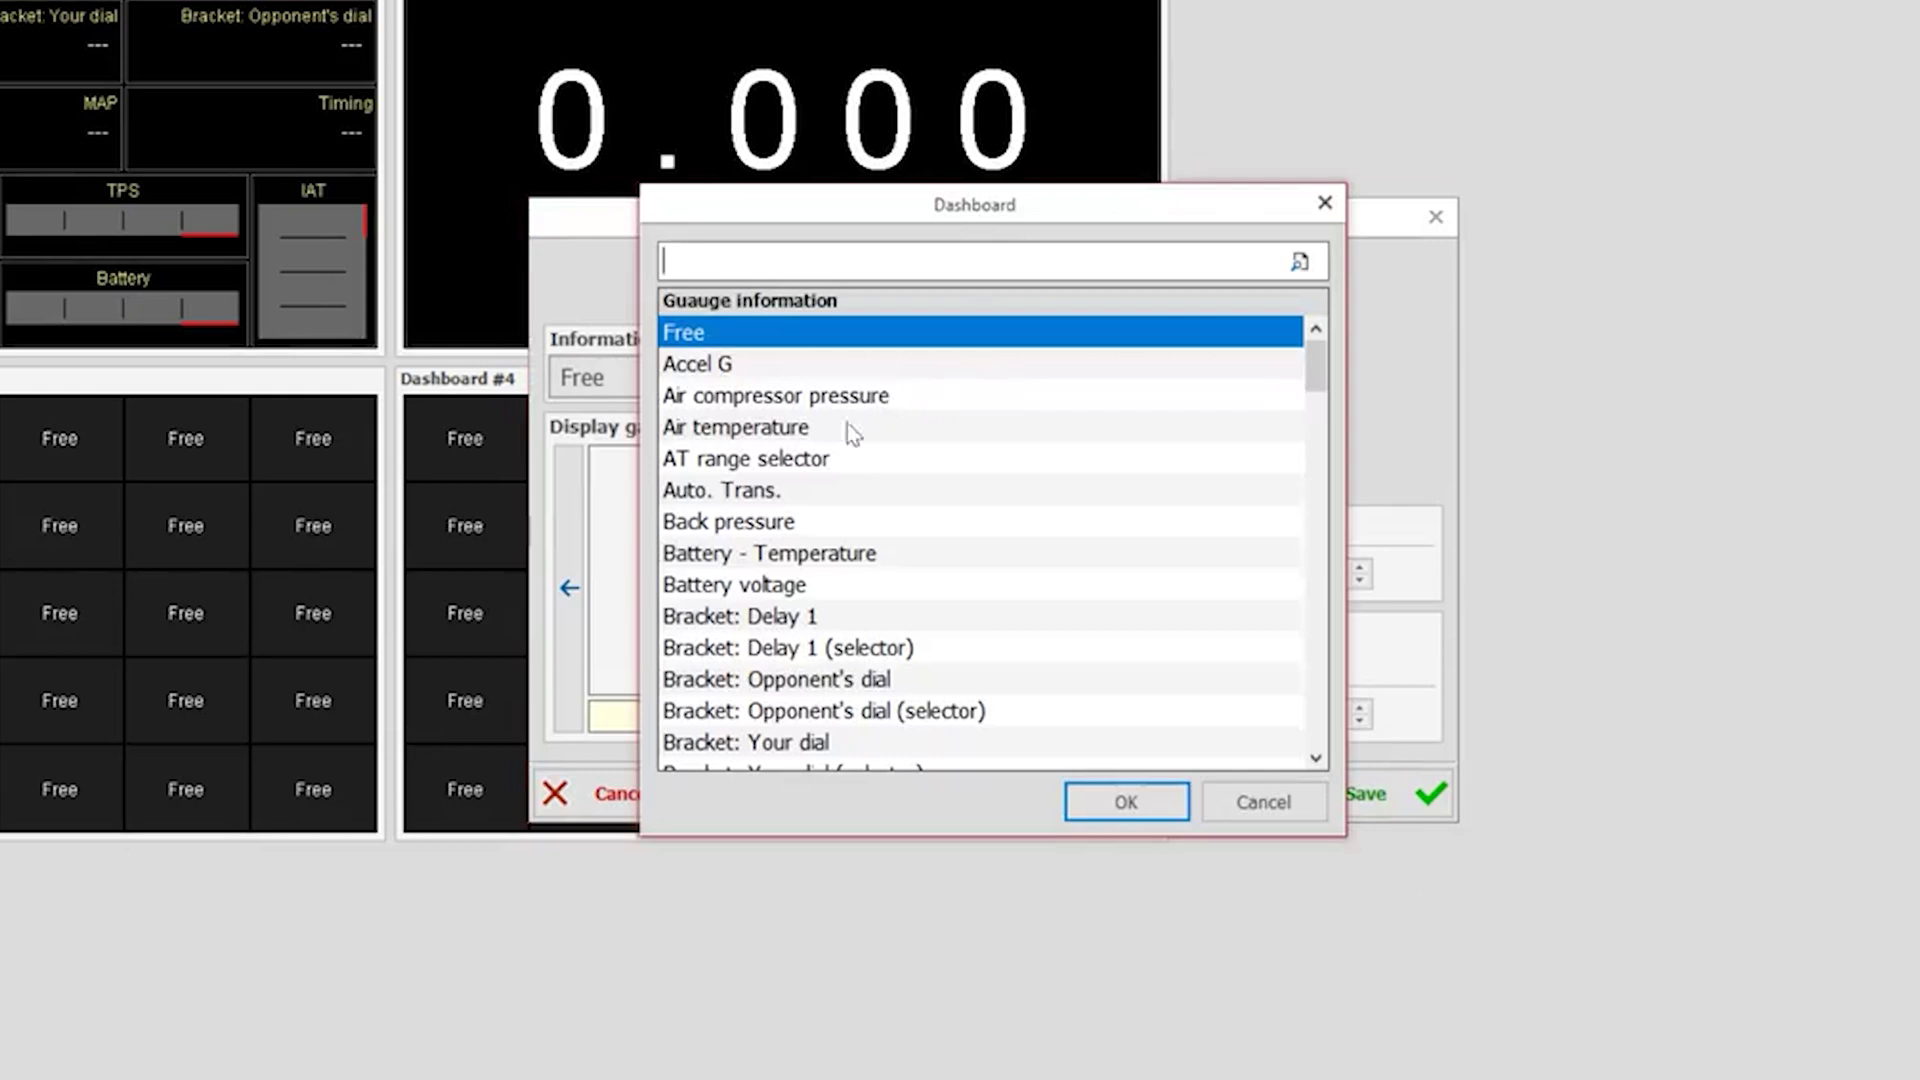
pyautogui.scroll(-1, 815, 625)
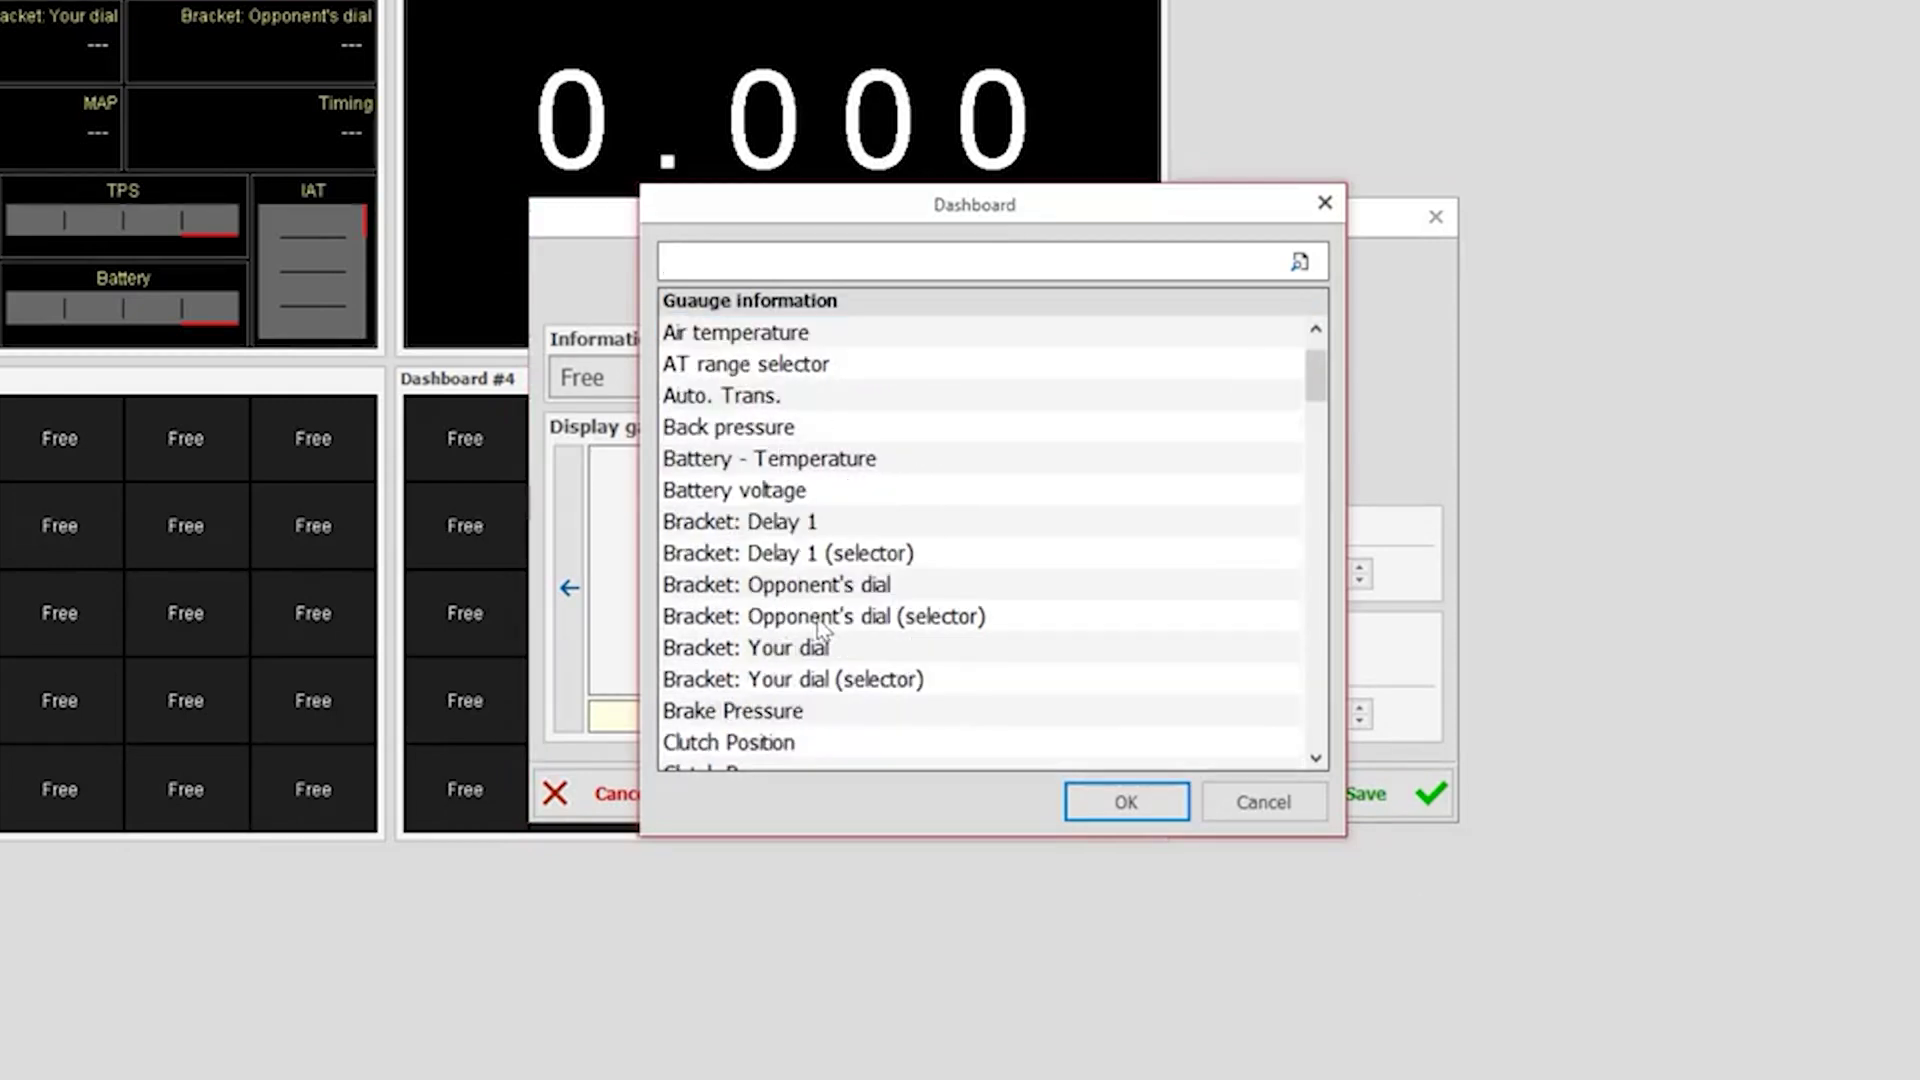
pyautogui.click(748, 686)
pyautogui.click(1112, 800)
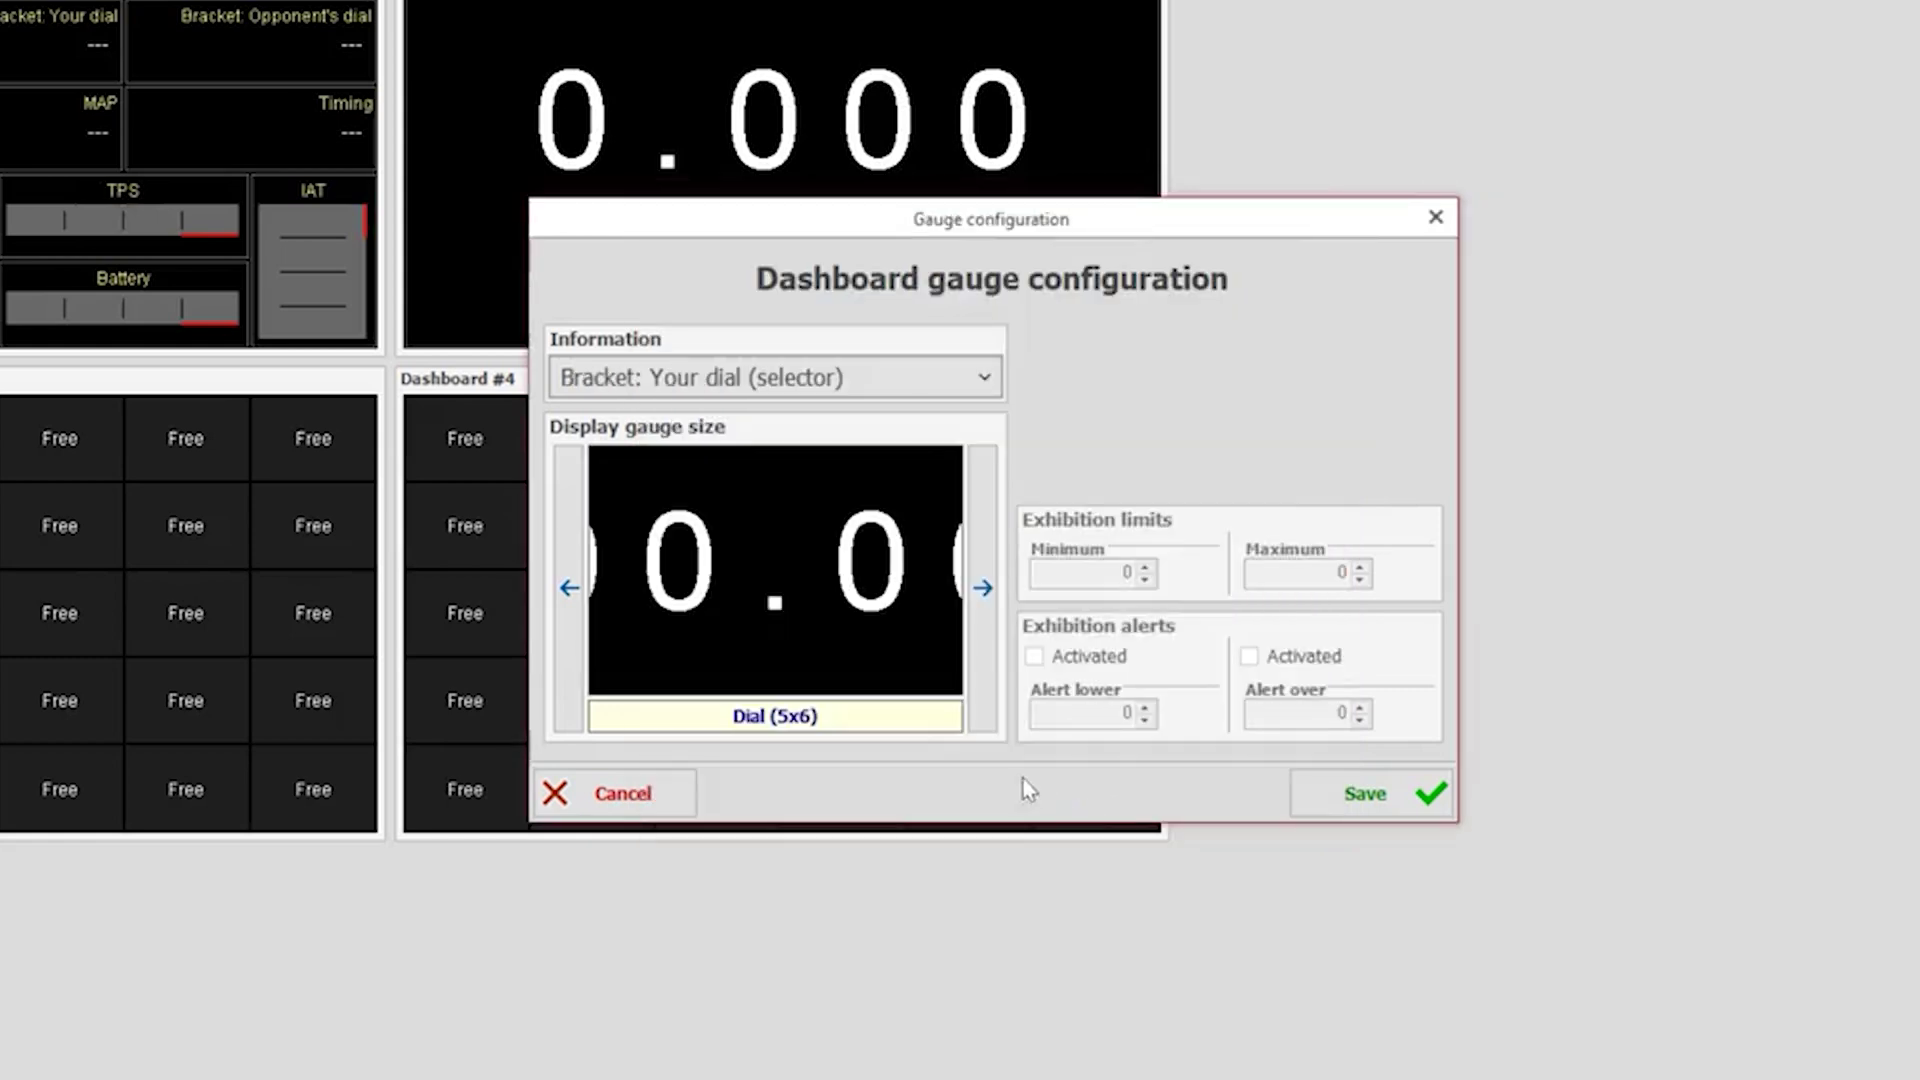
pyautogui.click(1365, 793)
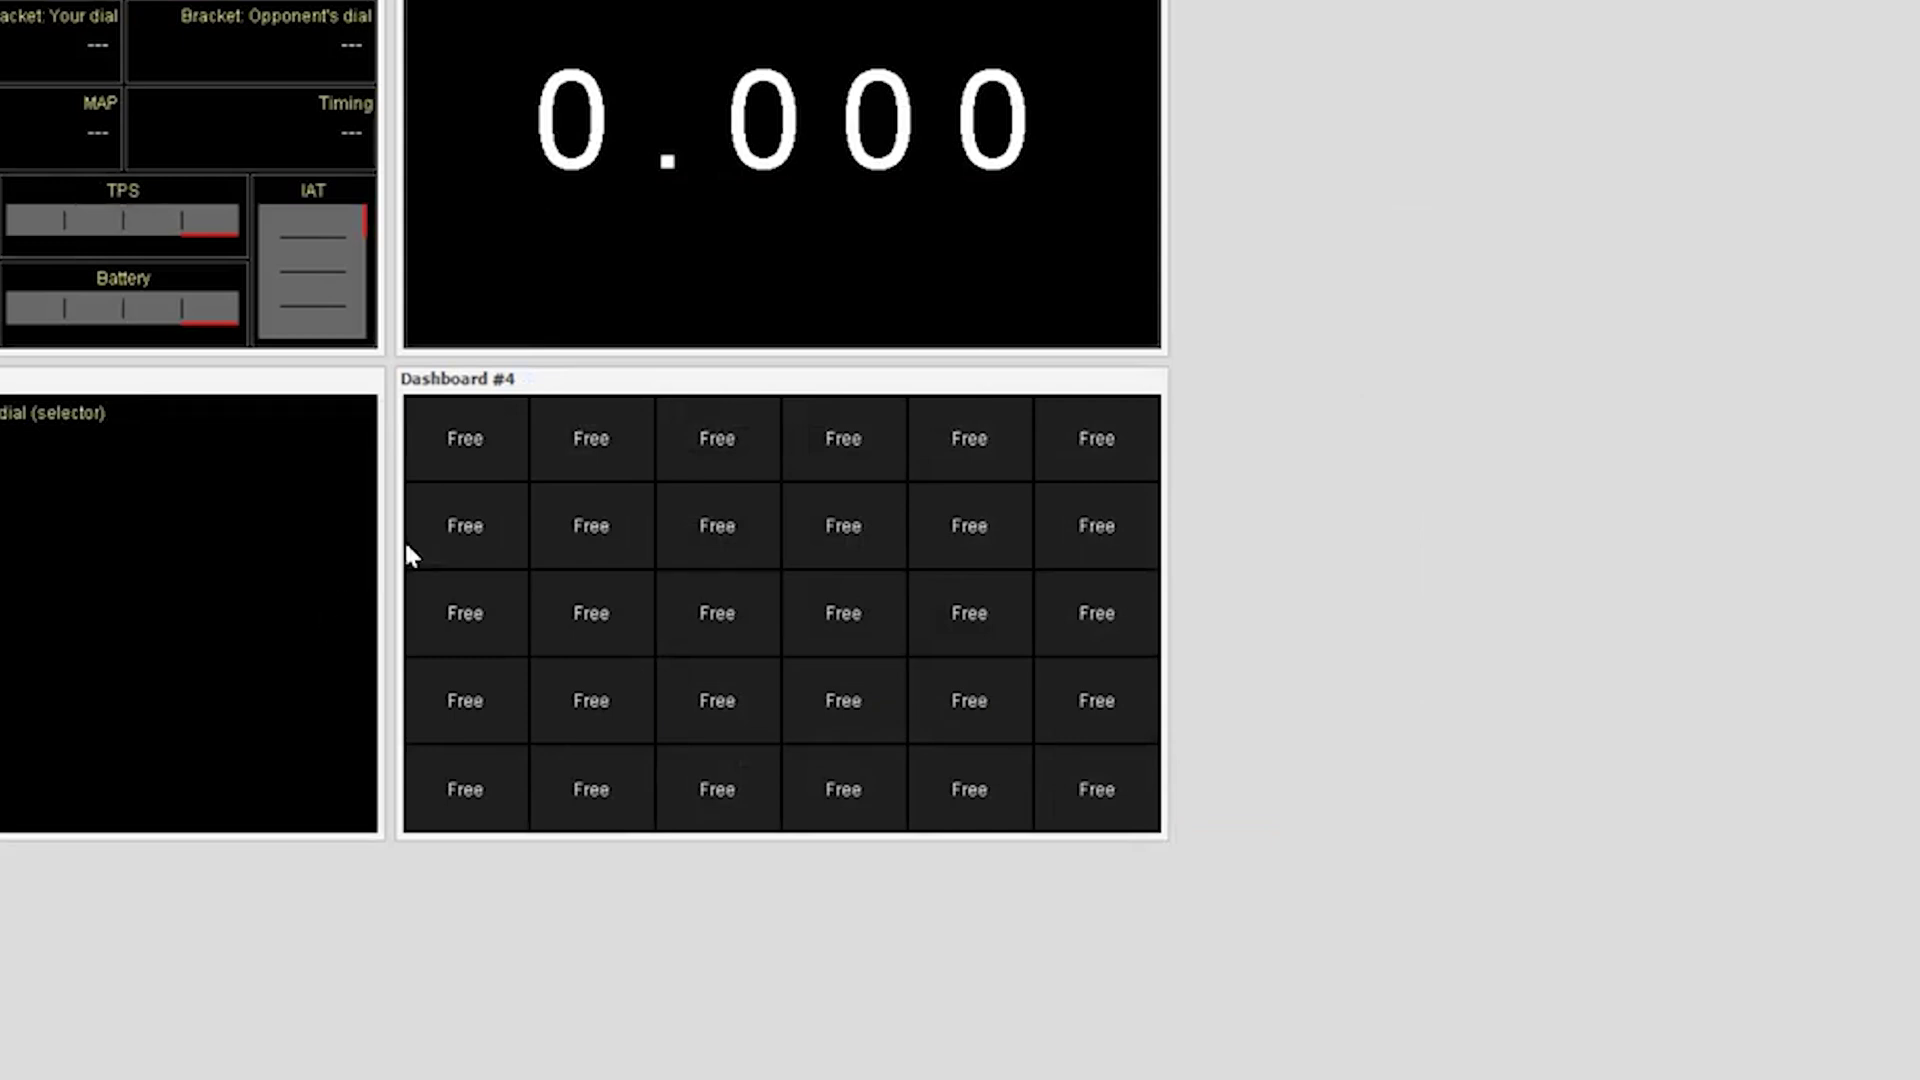
# Fill the empty Dashboard #4 with the Bracket: Opponent's dial (selector) gauge in Dial (5x6) size.
pyautogui.click(437, 433)
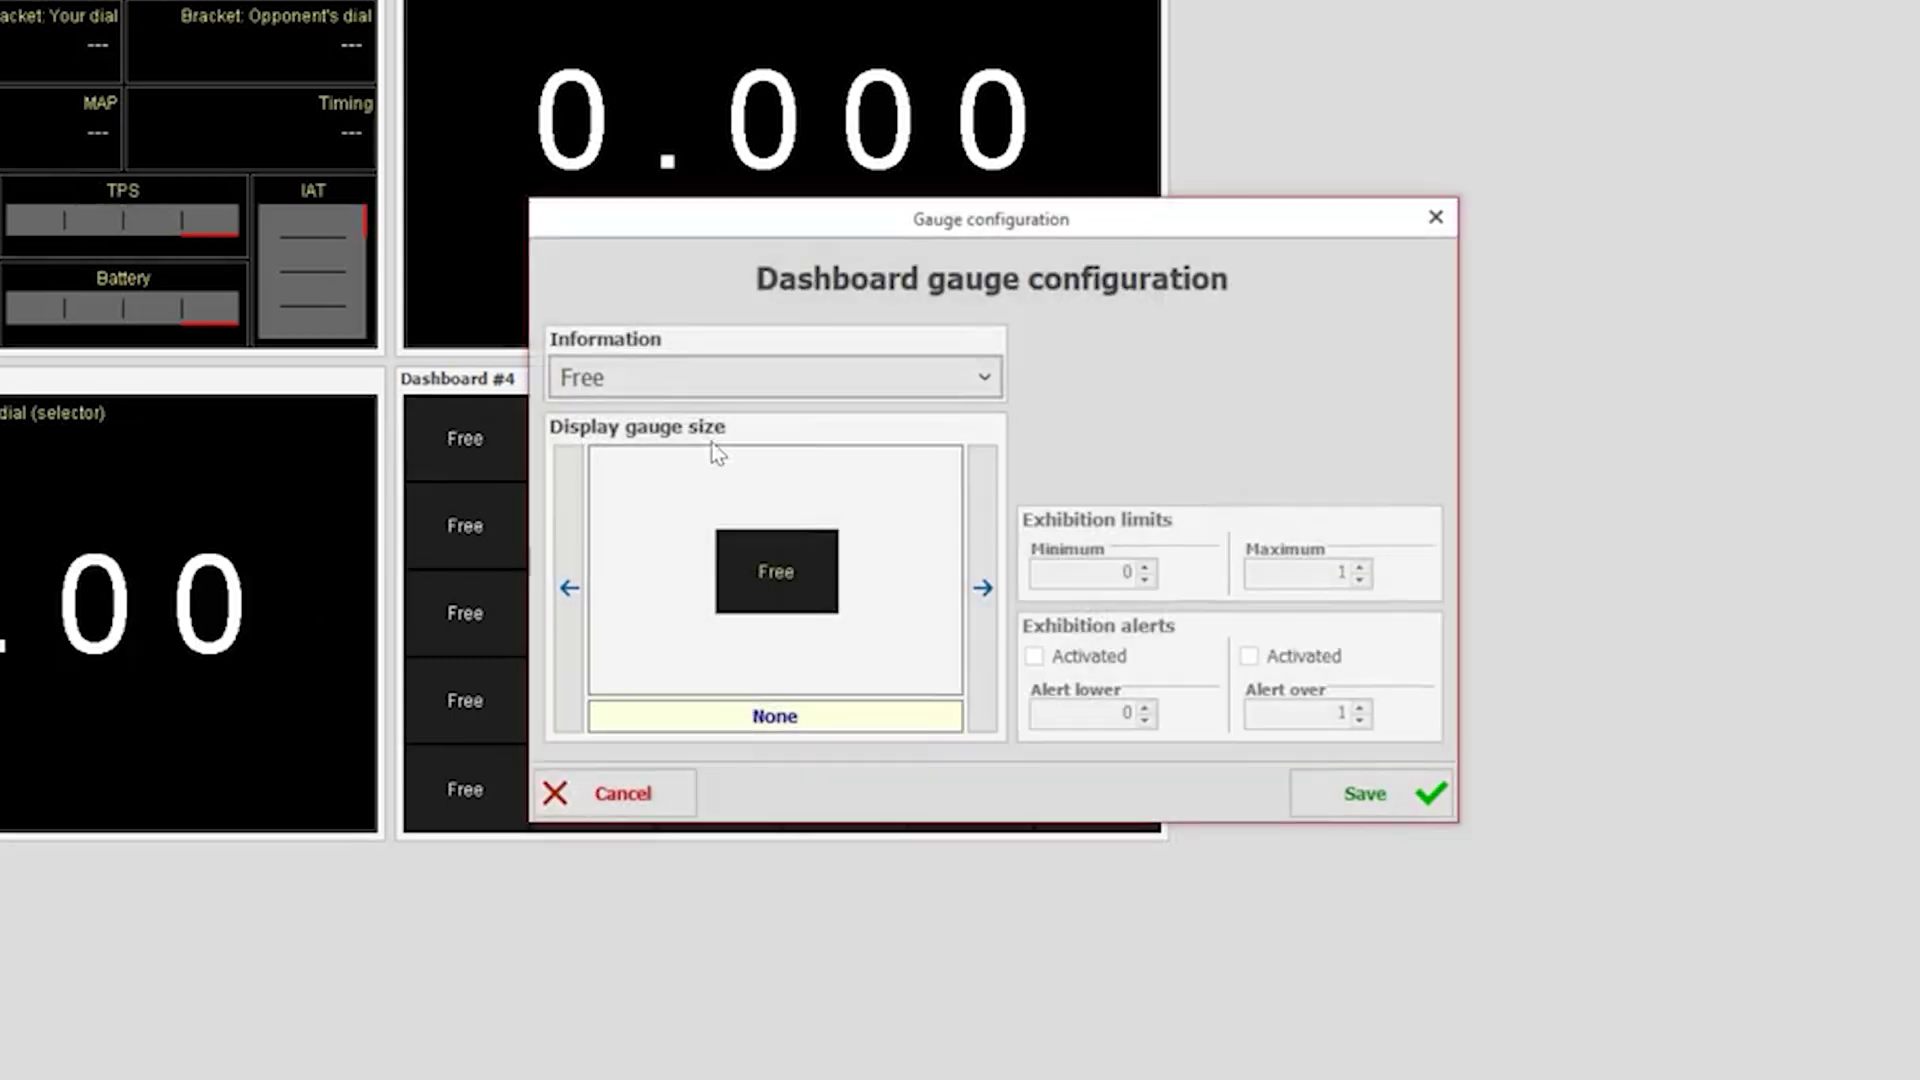
pyautogui.click(850, 385)
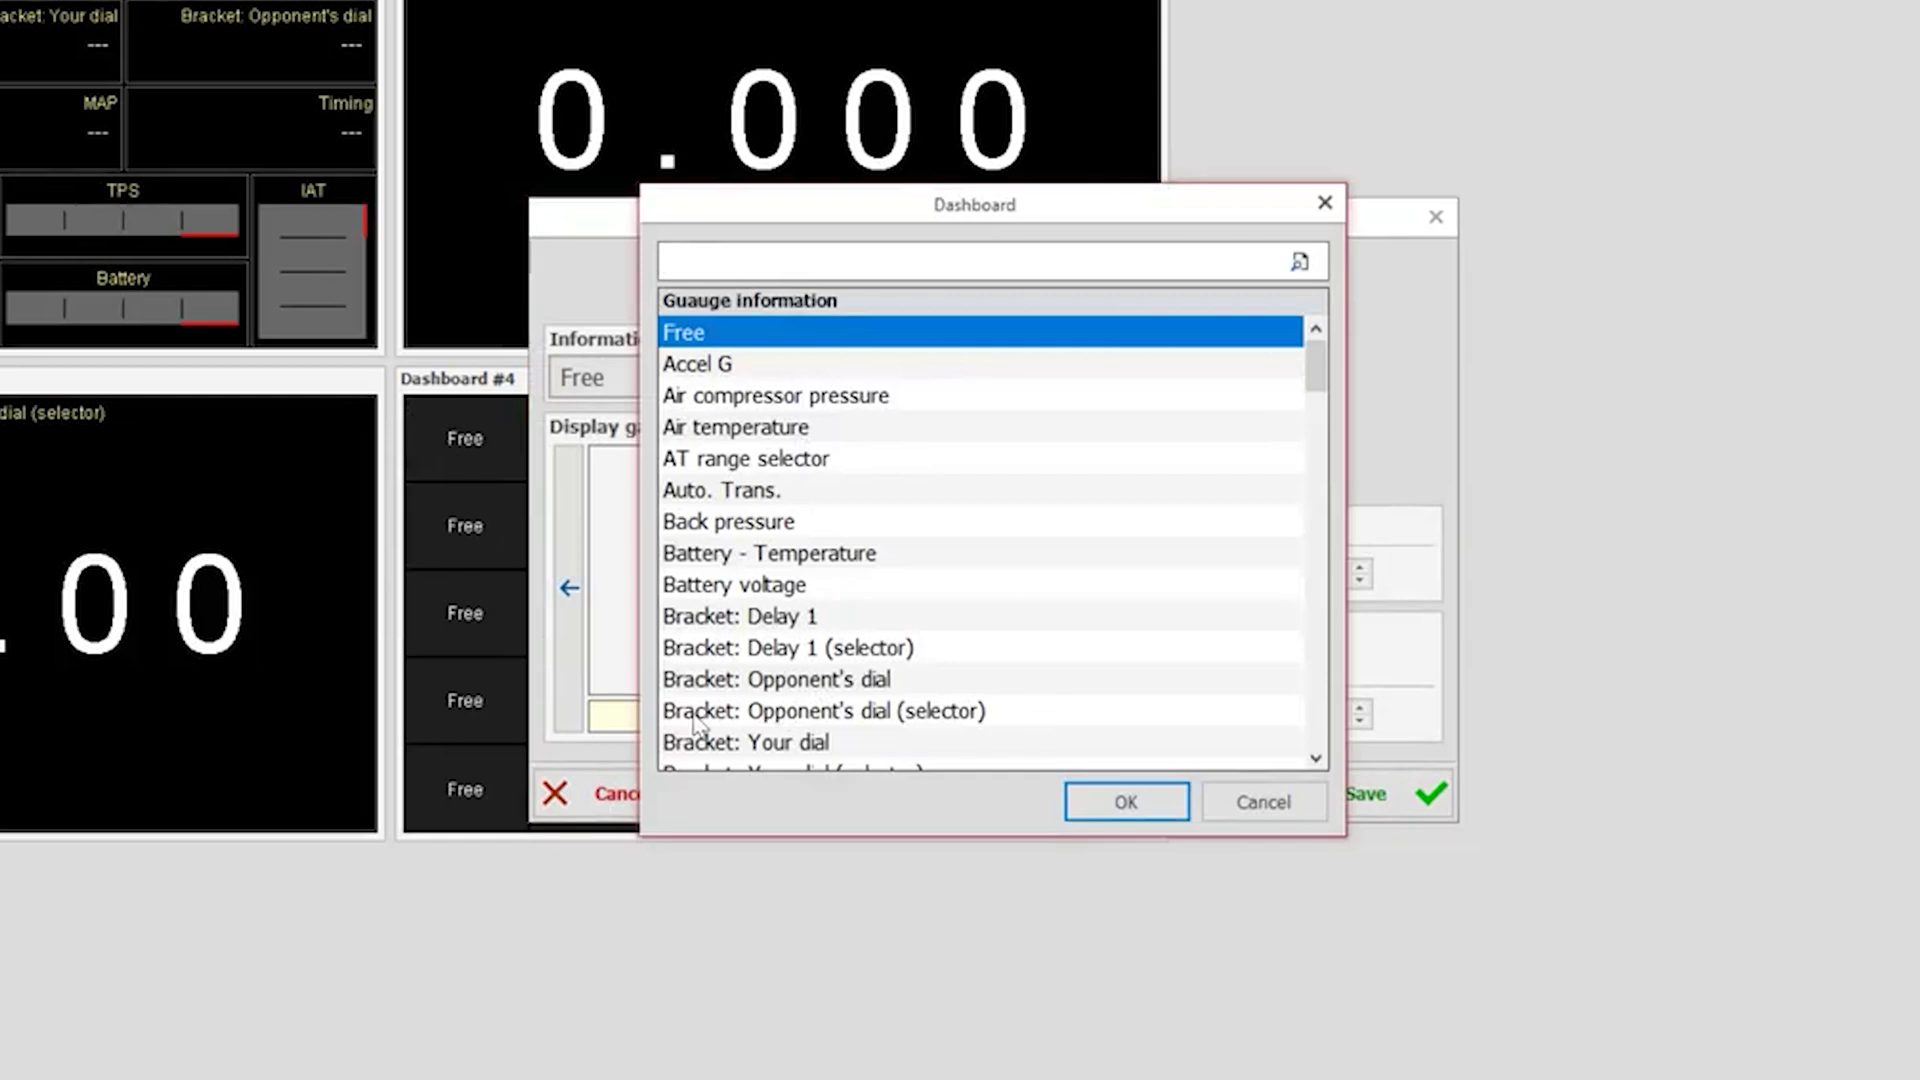
pyautogui.click(795, 712)
pyautogui.click(1102, 802)
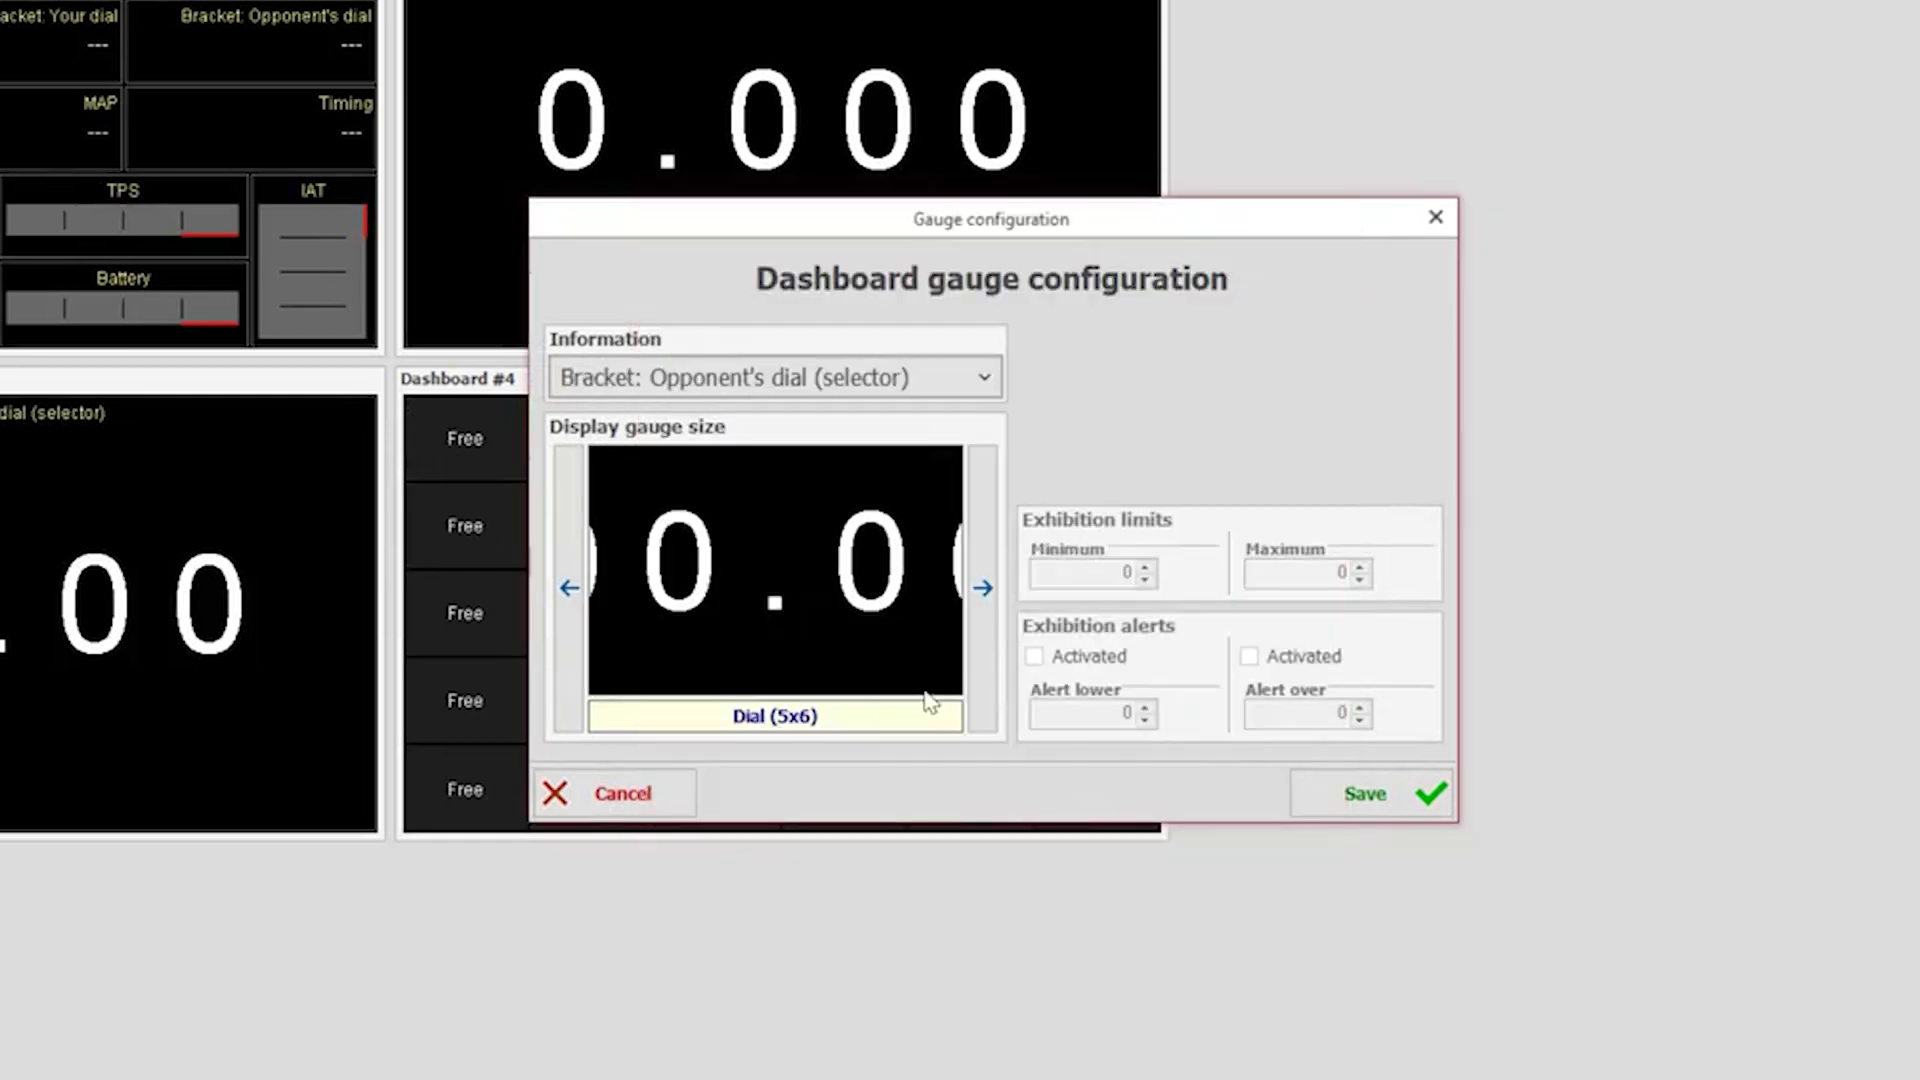
pyautogui.click(1352, 812)
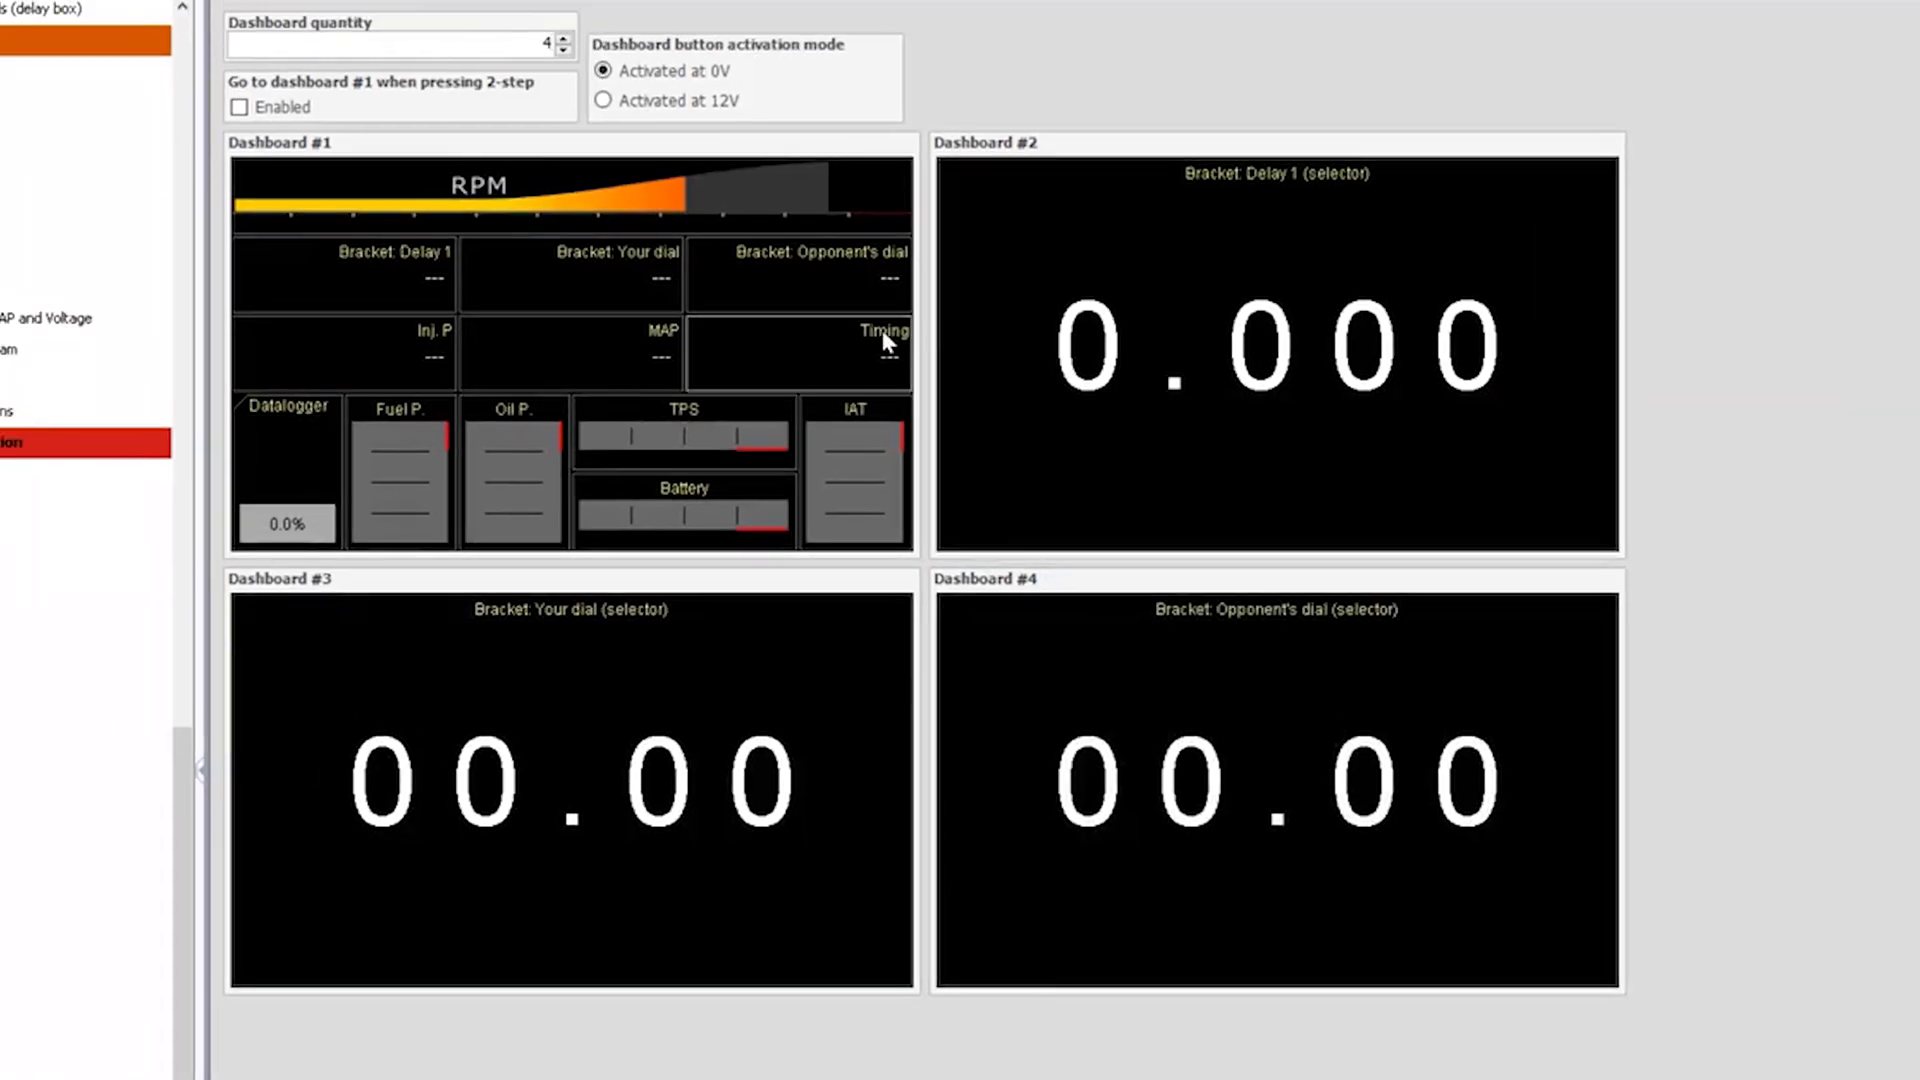